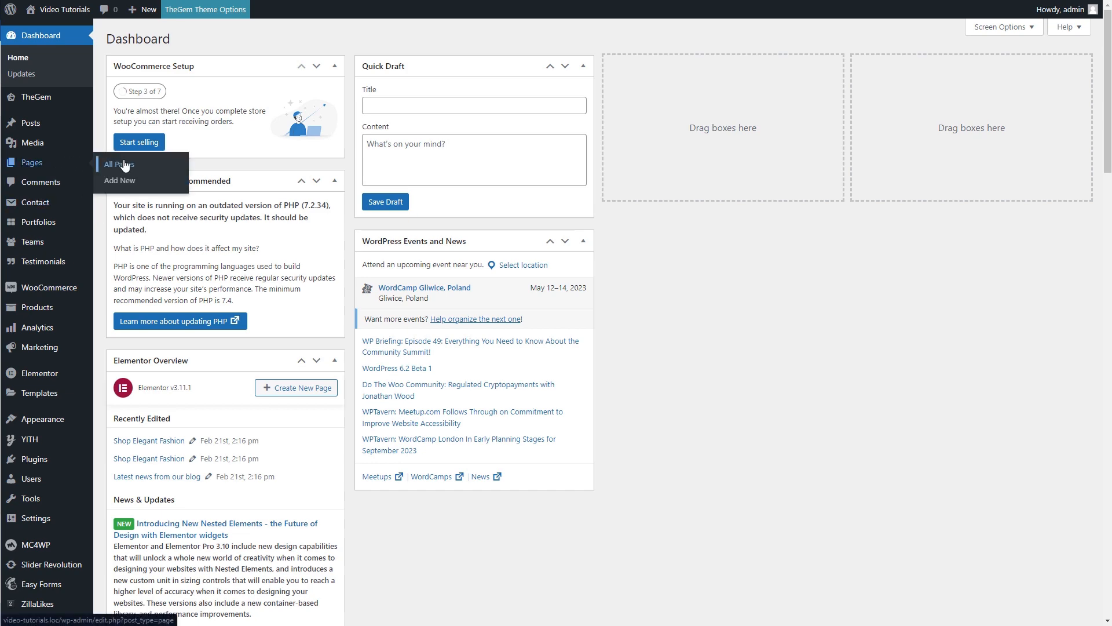
- Show the list of all pages and open the Cart and Checkout pages for editing
click(124, 165)
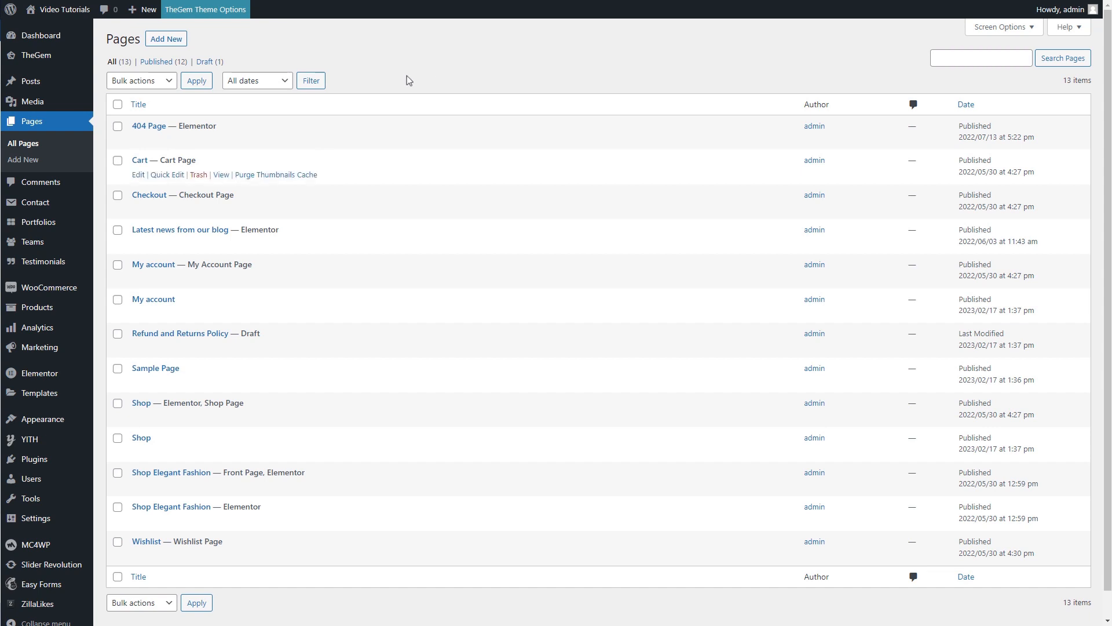
click(138, 175)
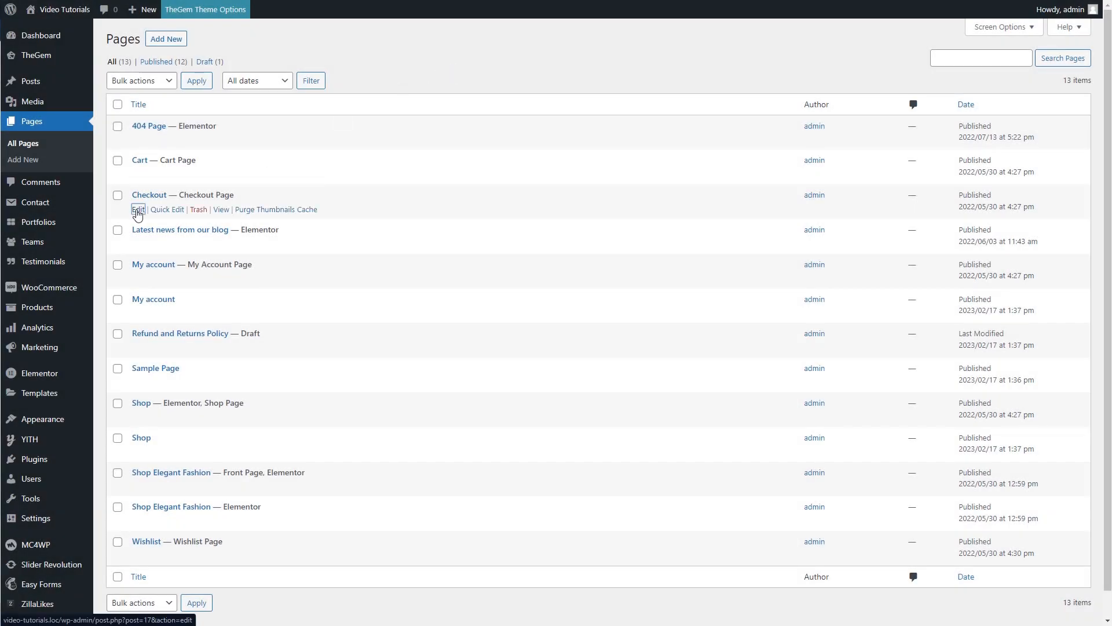
click(137, 207)
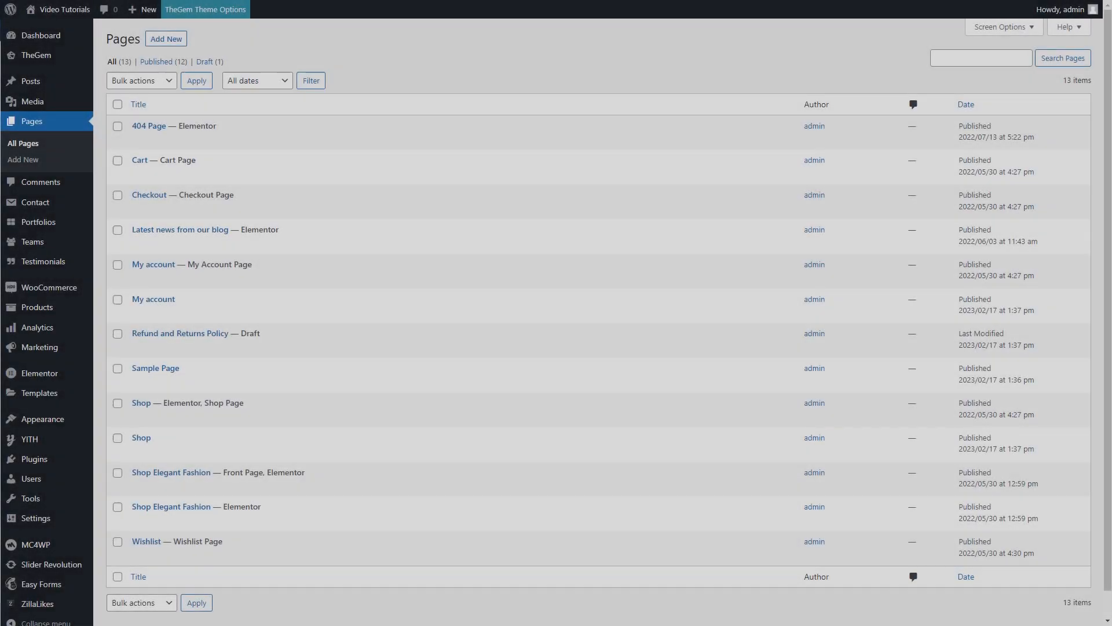
- Open the Advanced section of the WooCommerce settings
mouse_move(366, 132)
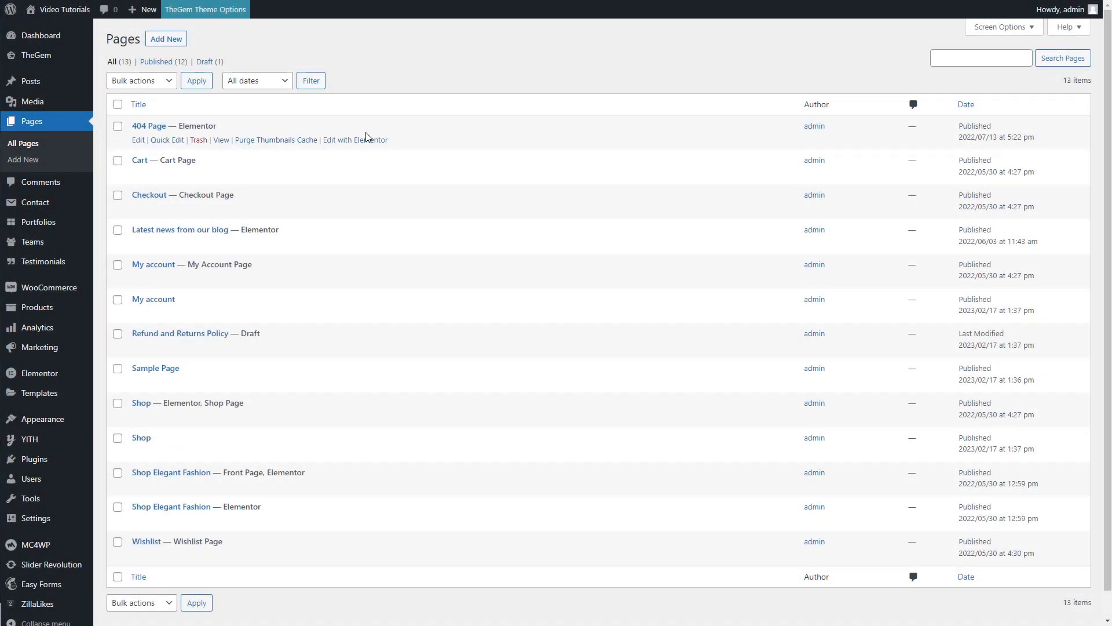
mouse_move(55, 290)
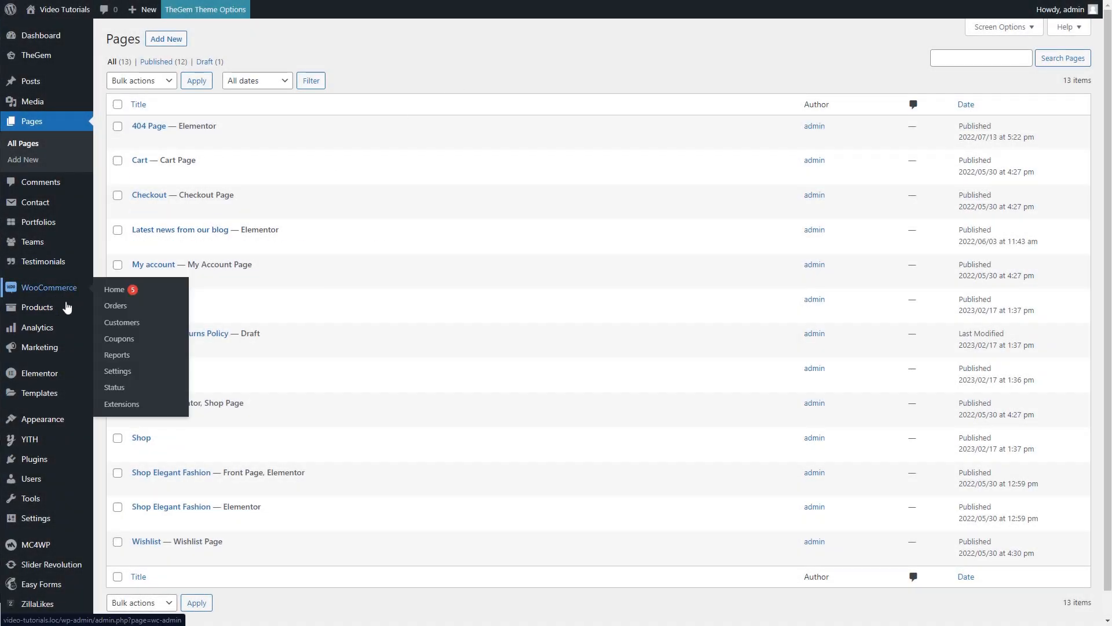
click(119, 373)
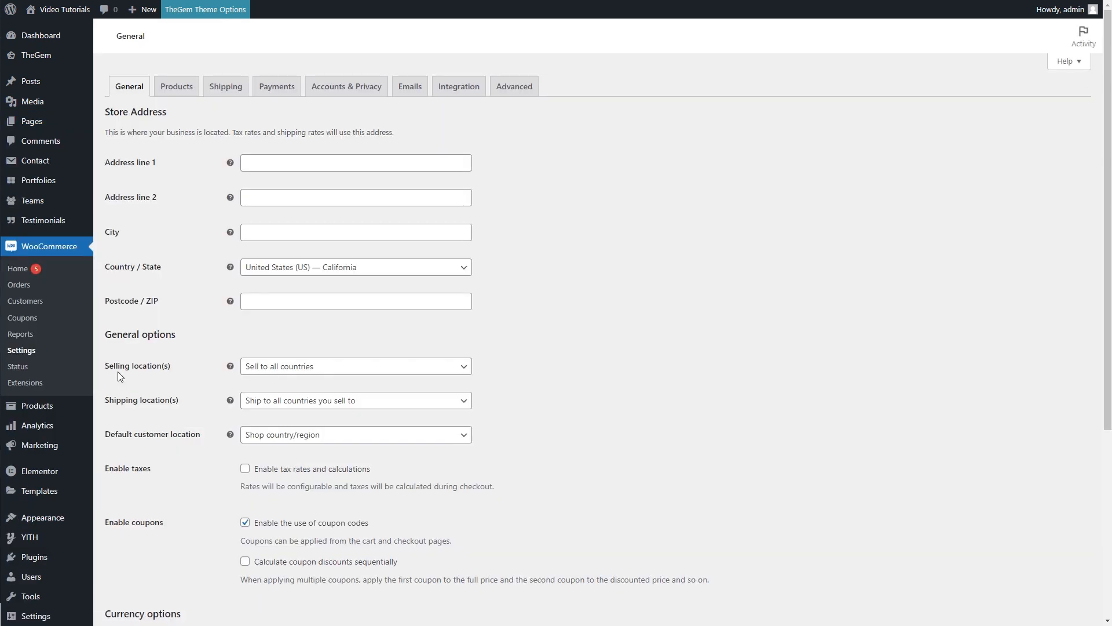
click(513, 94)
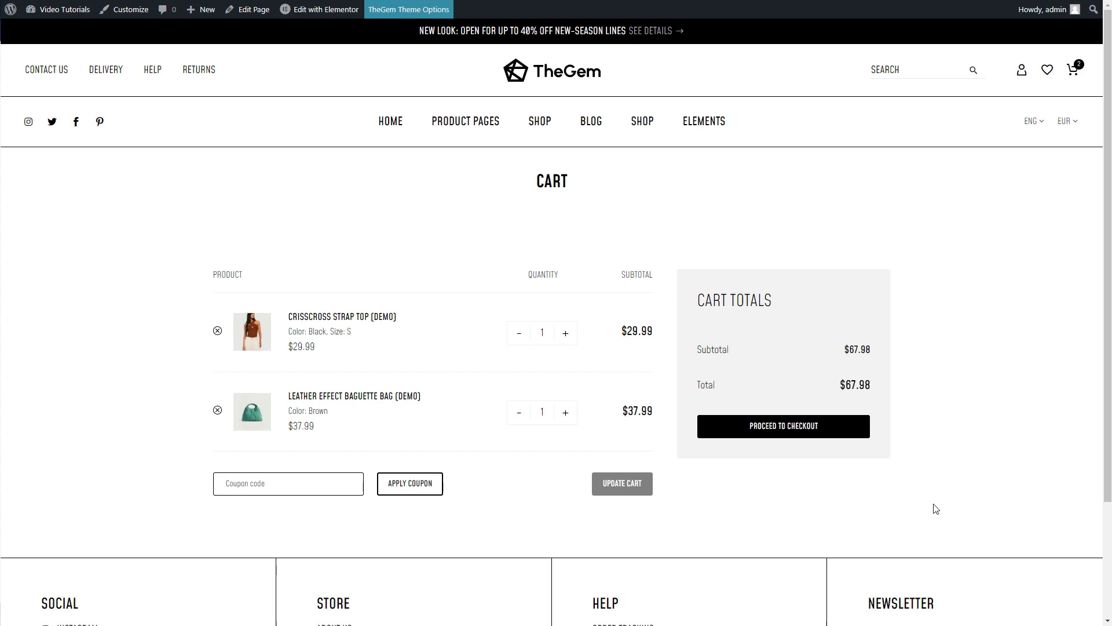
- Examine the default storefront Cart page down to the footer and proceed to checkout
scroll(936, 508, down, 3)
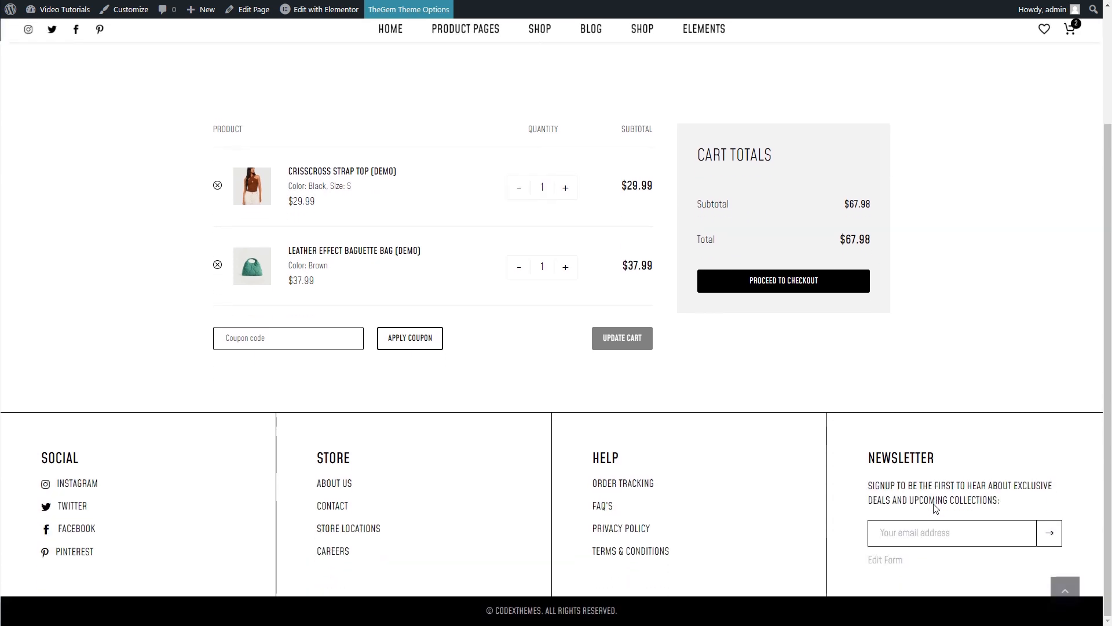
scroll(935, 509, up, 1)
scroll(935, 509, up, 1)
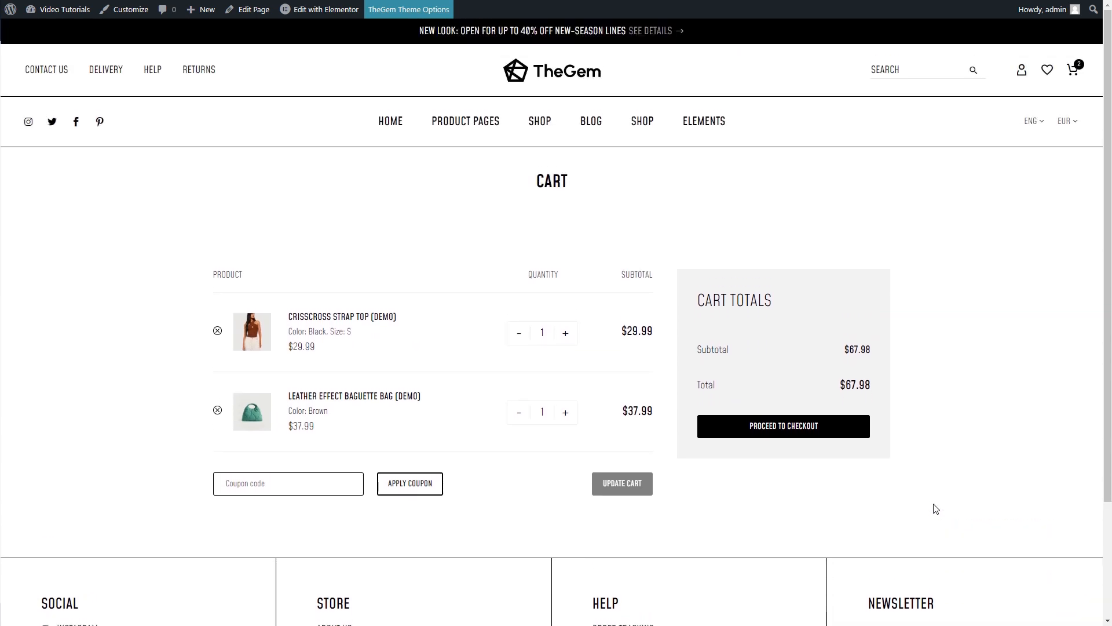
click(829, 431)
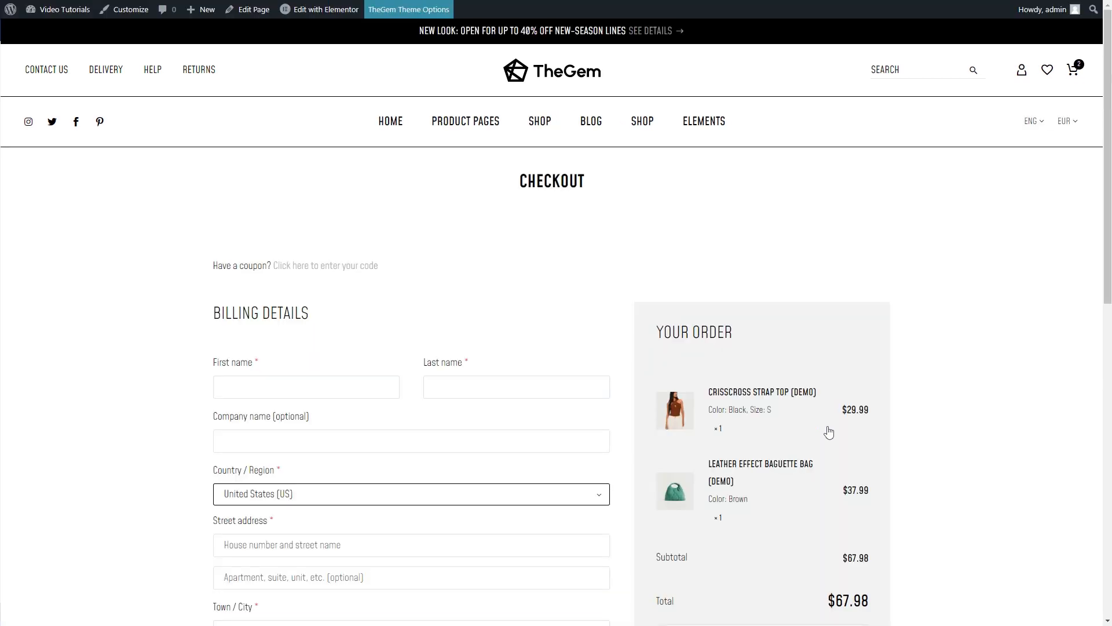
- Review the default Checkout page, from the billing details and order summary down to the order notes
scroll(556, 312, down, 7)
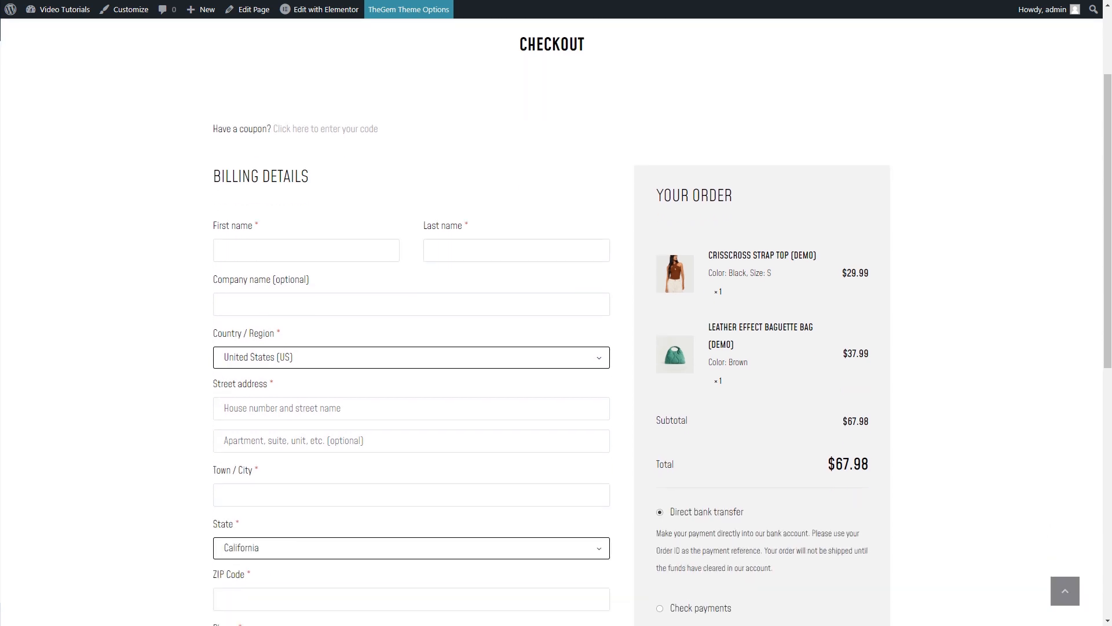
scroll(556, 313, down, 4)
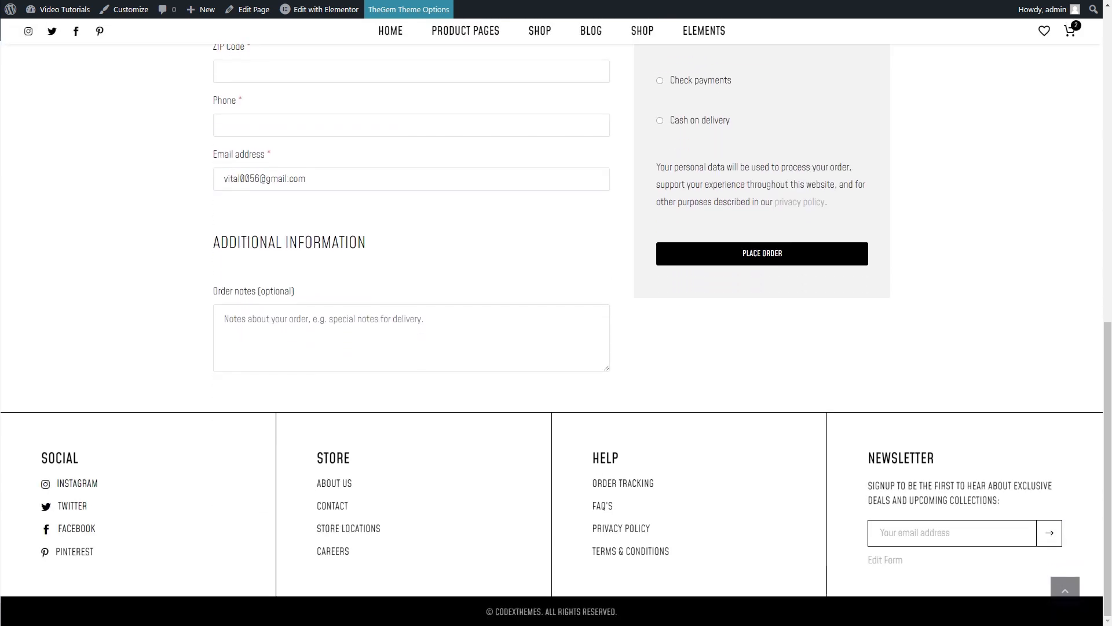
scroll(556, 312, up, 5)
scroll(556, 313, up, 7)
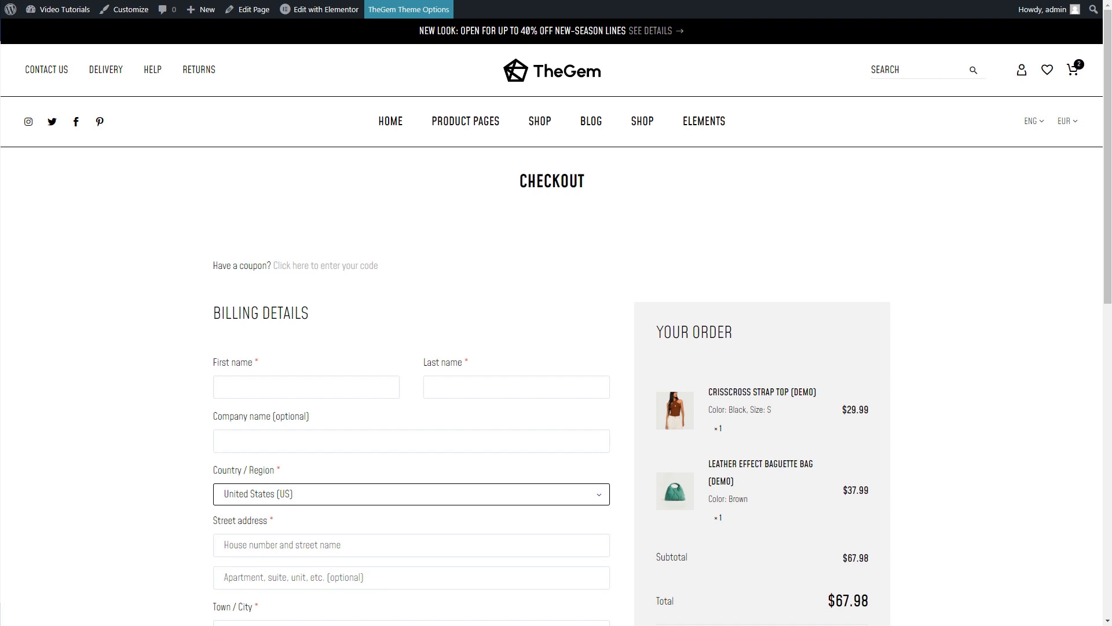
scroll(556, 313, down, 2)
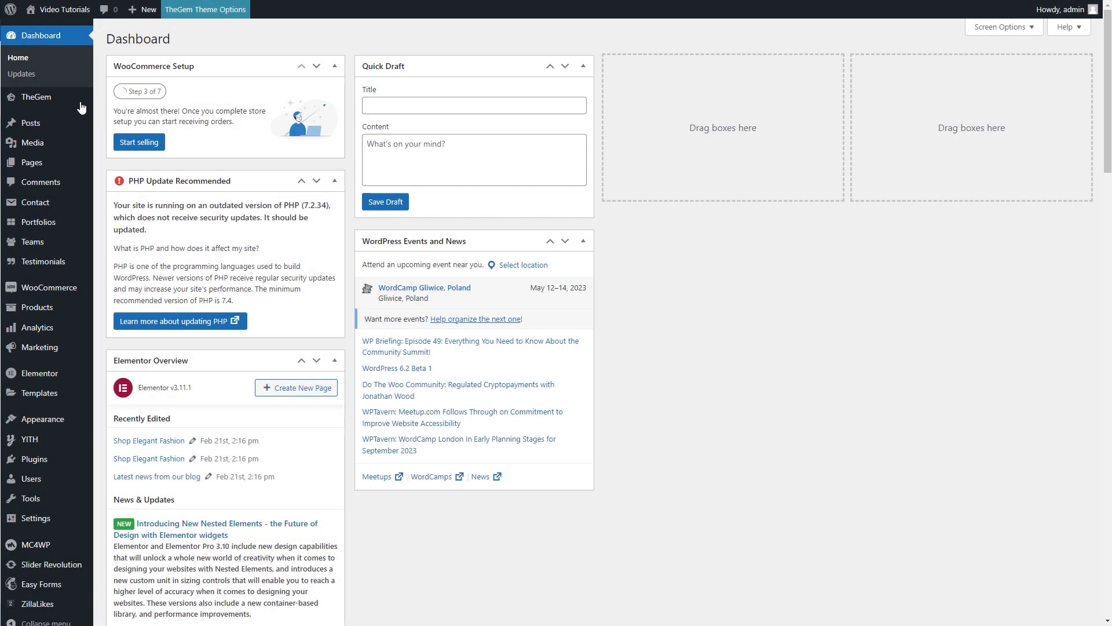
- Create a new Cart template named "My Cart" in TheGem Templates Builder
mouse_move(53, 99)
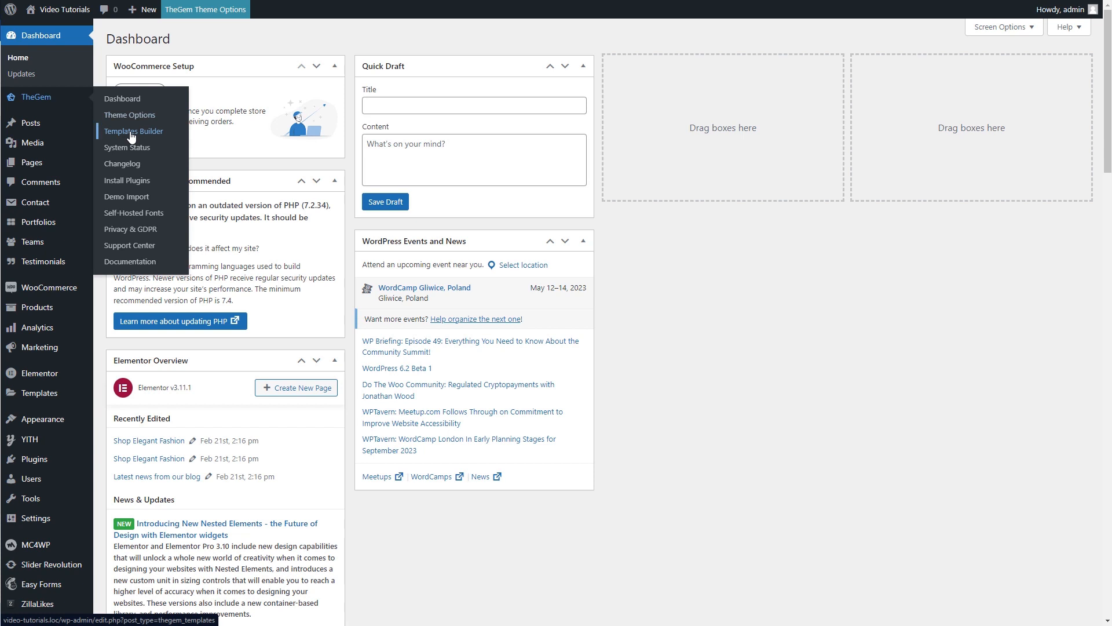
click(132, 131)
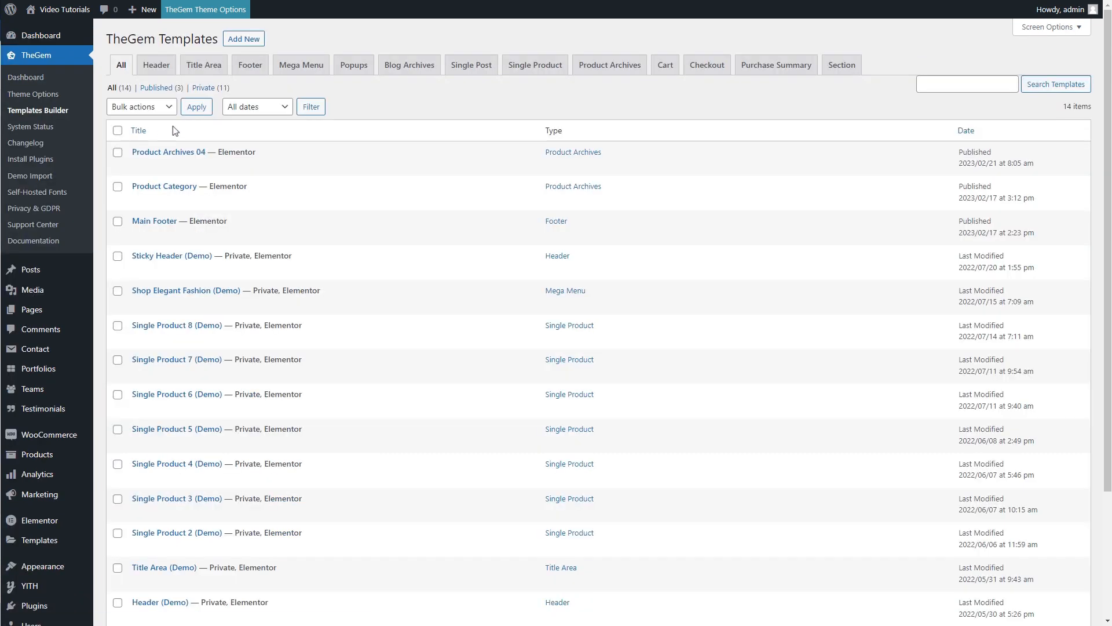
click(665, 68)
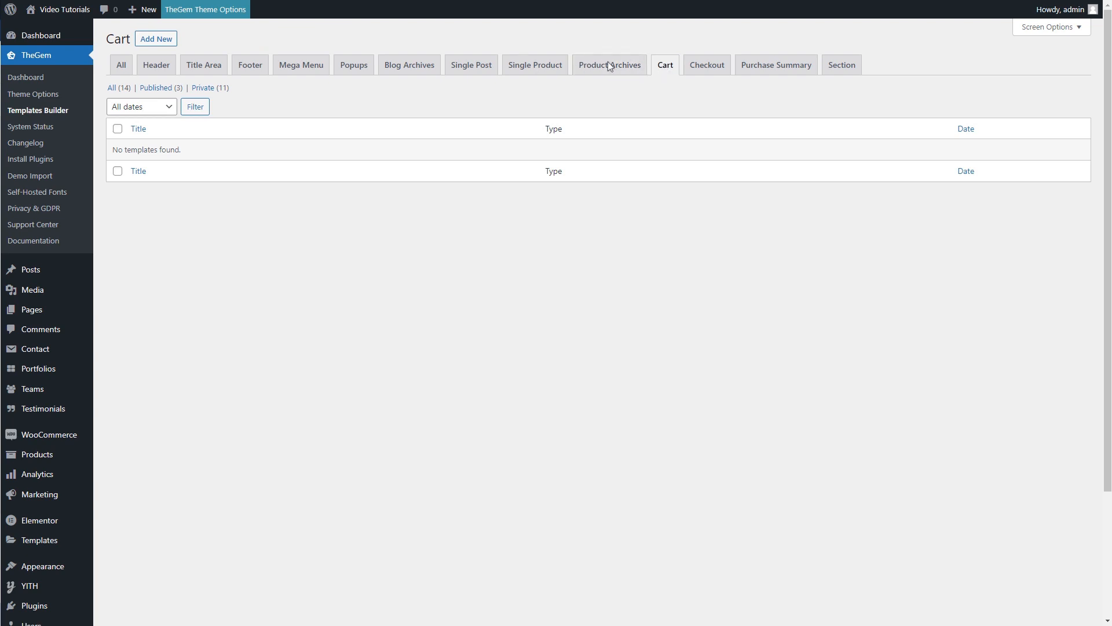
click(157, 39)
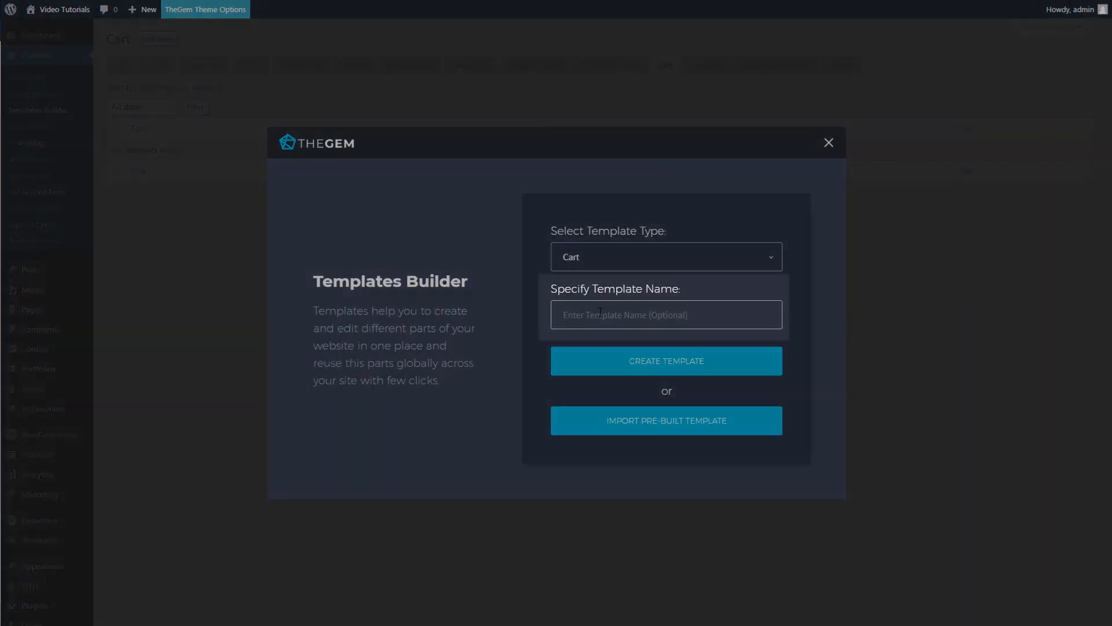
click(600, 314)
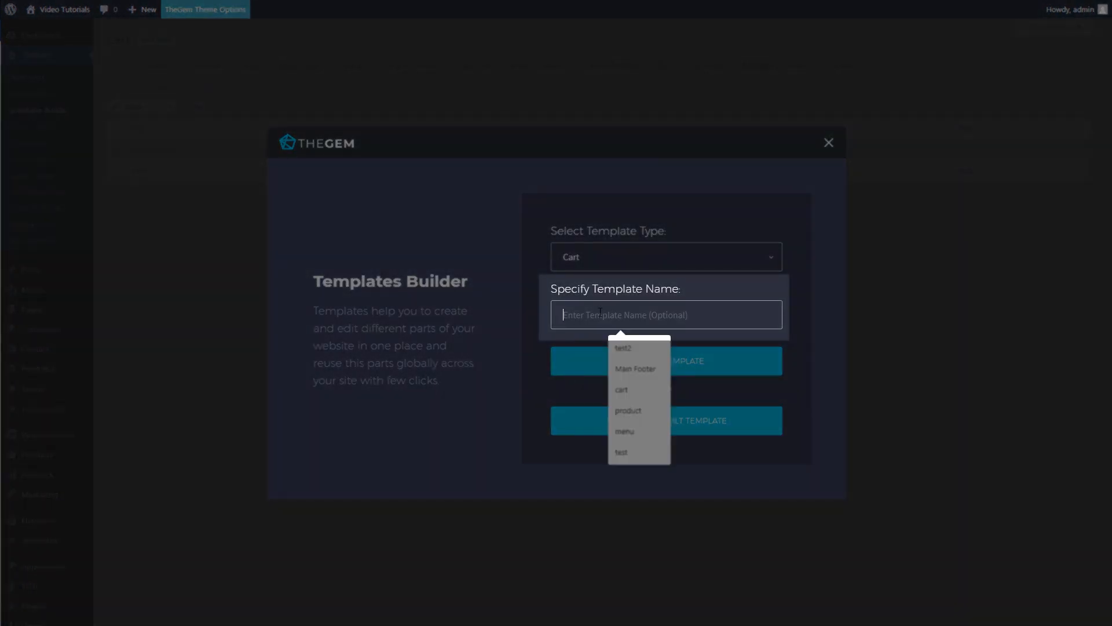
text(My Cart)
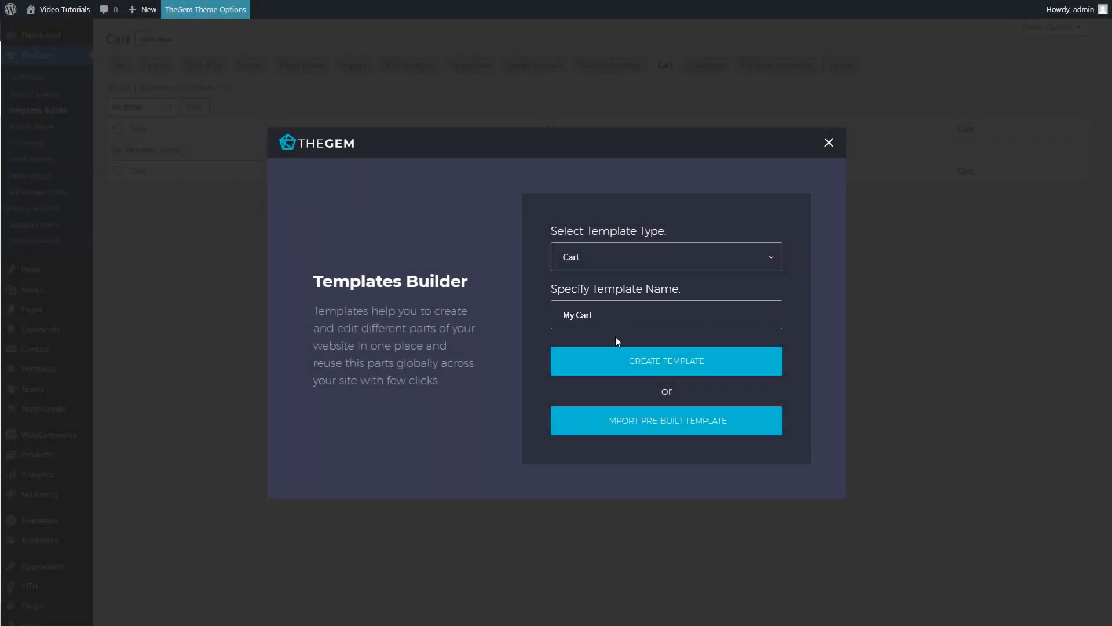
click(632, 366)
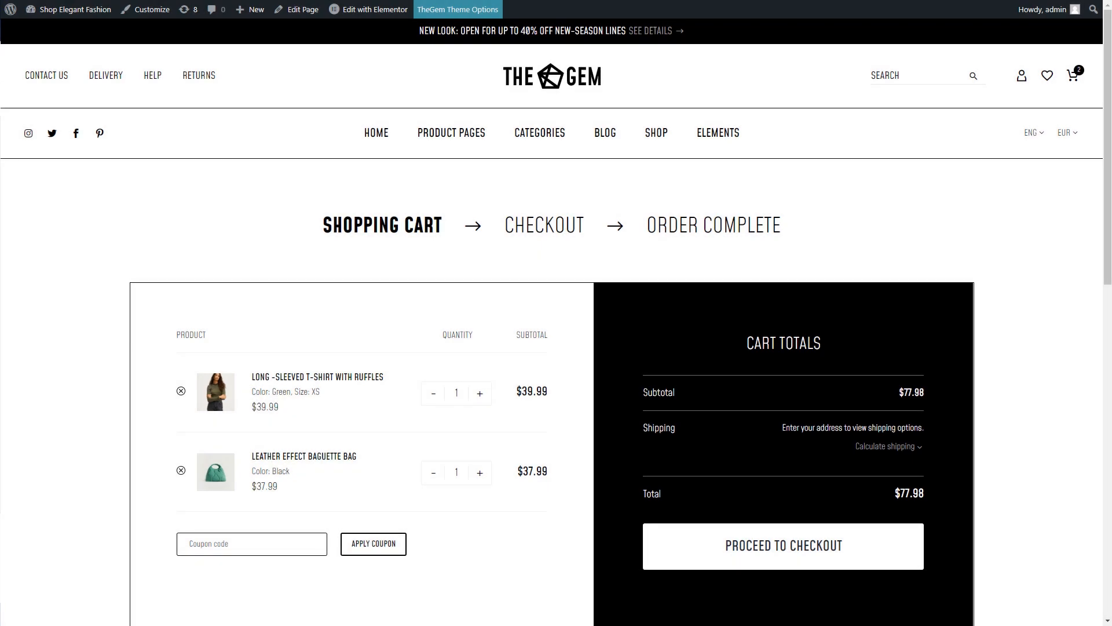
- Examine the layout of the finished Shop Elegant Fashion shopping cart and checkout pages
scroll(556, 313, down, 10)
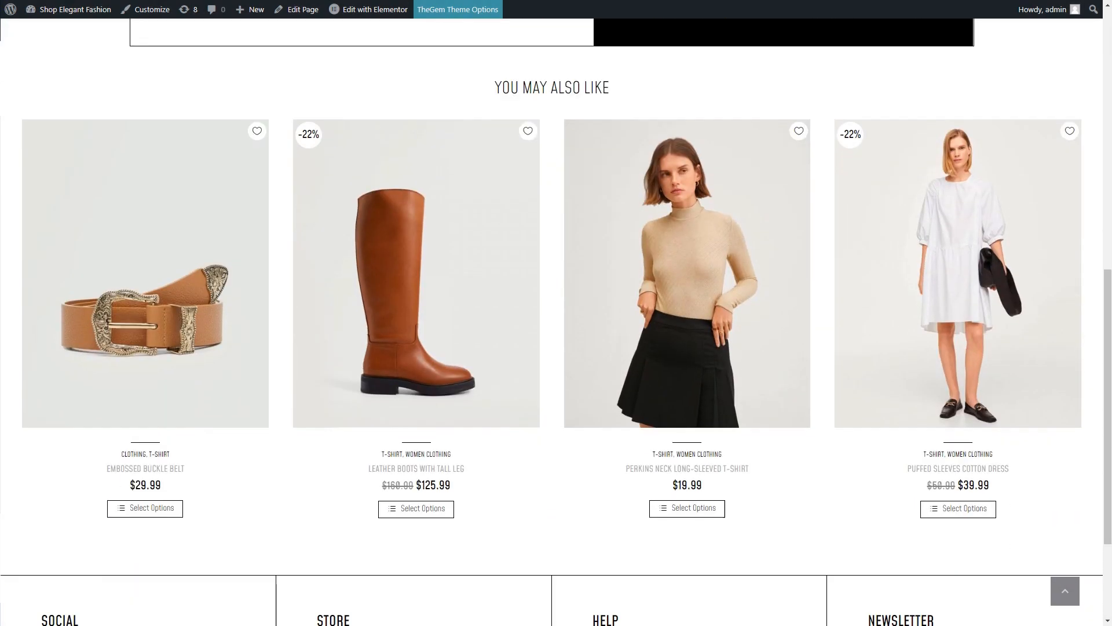
scroll(556, 313, down, 3)
scroll(556, 312, up, 7)
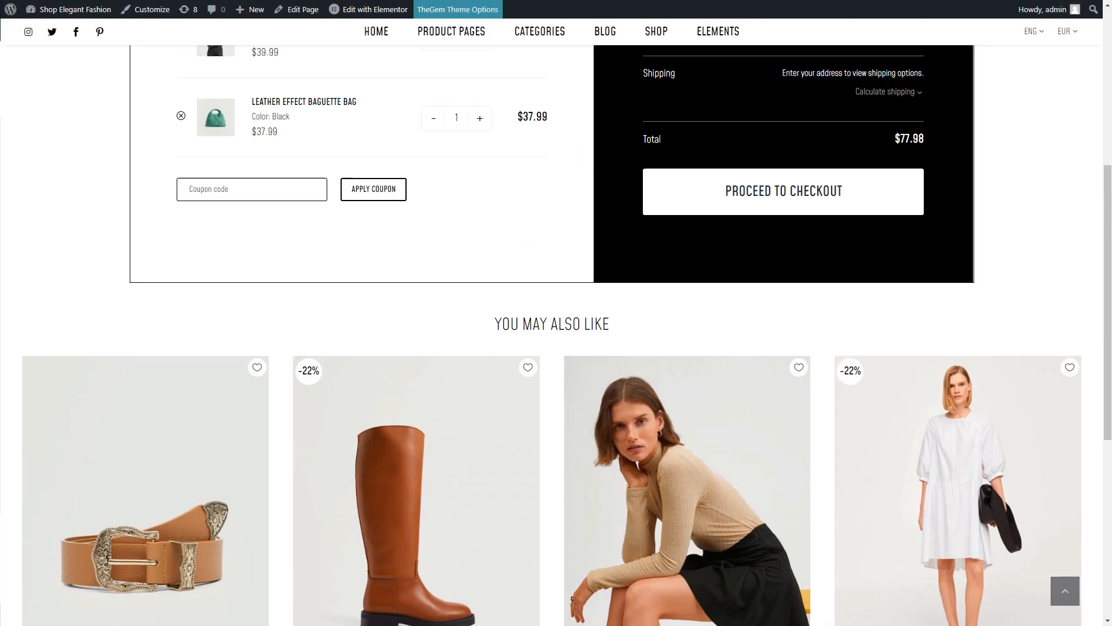
scroll(556, 313, up, 5)
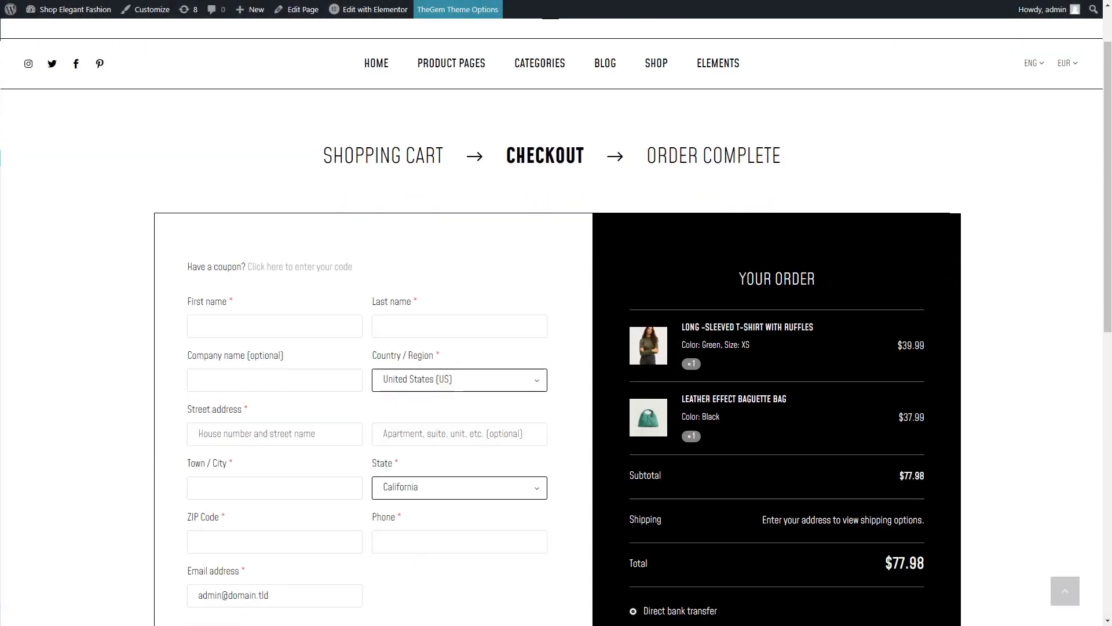
scroll(556, 313, down, 10)
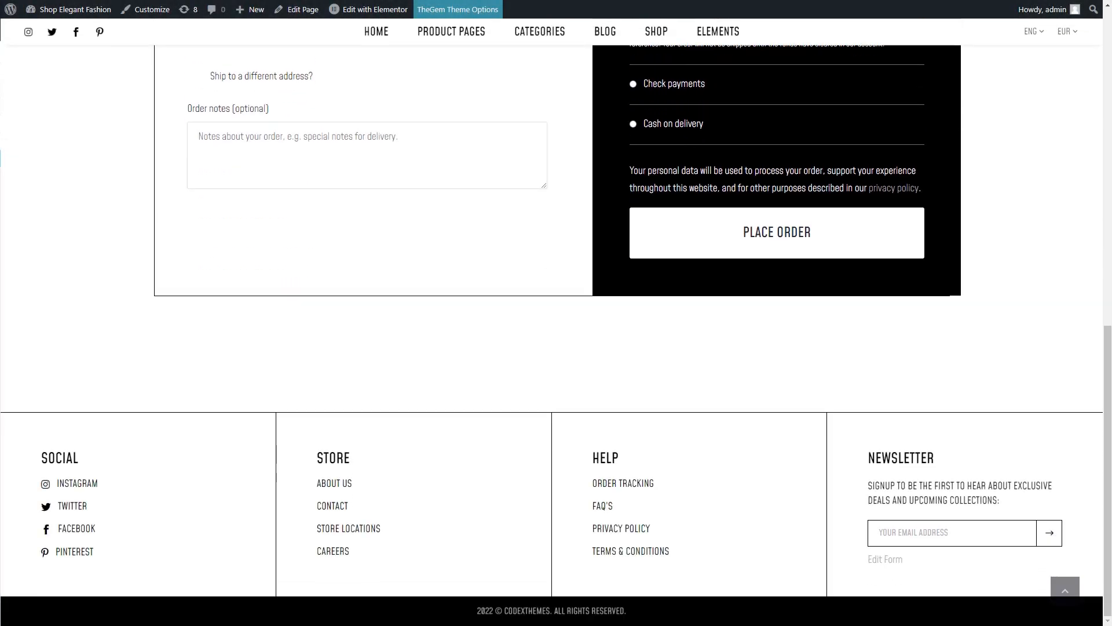
scroll(557, 313, up, 10)
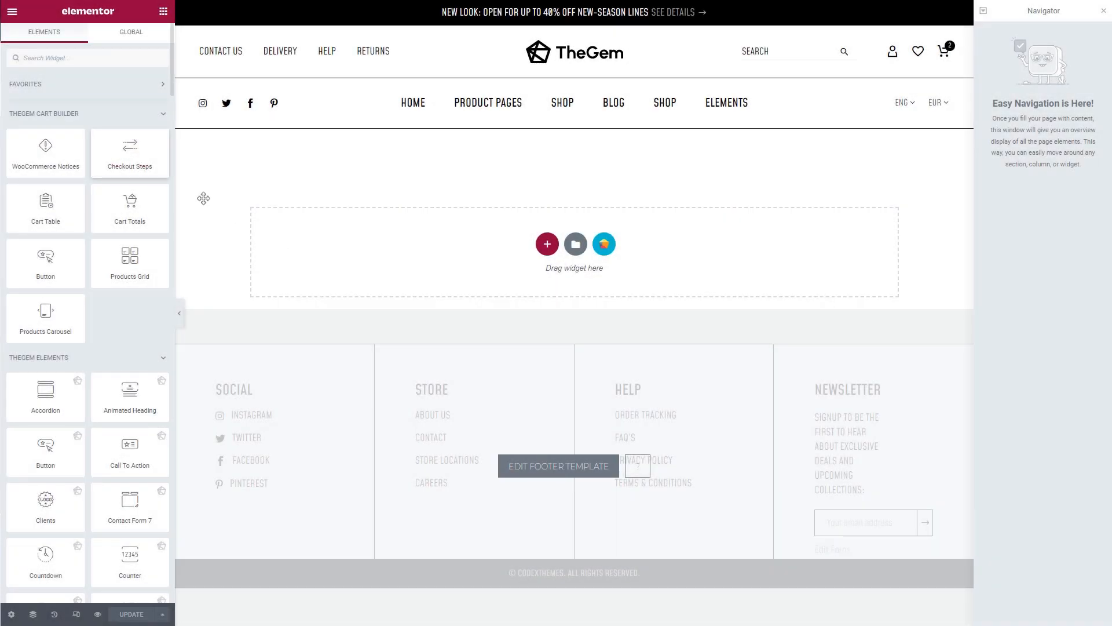
- Add a Checkout Steps widget to the empty cart template and place an Inner Section beneath it
drag(141, 160, 325, 259)
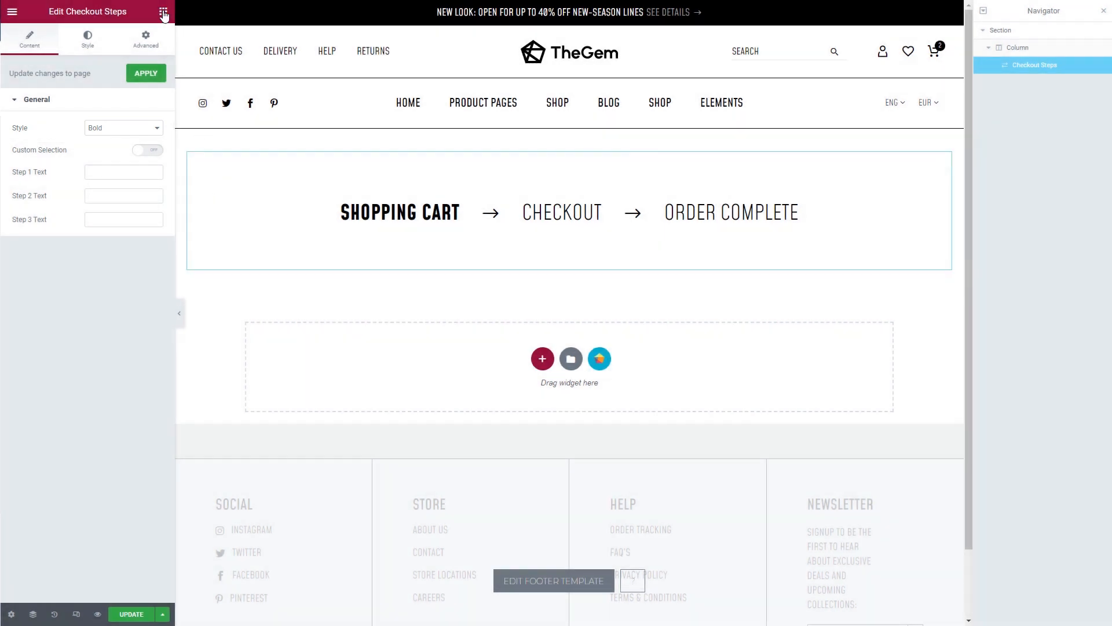
click(164, 12)
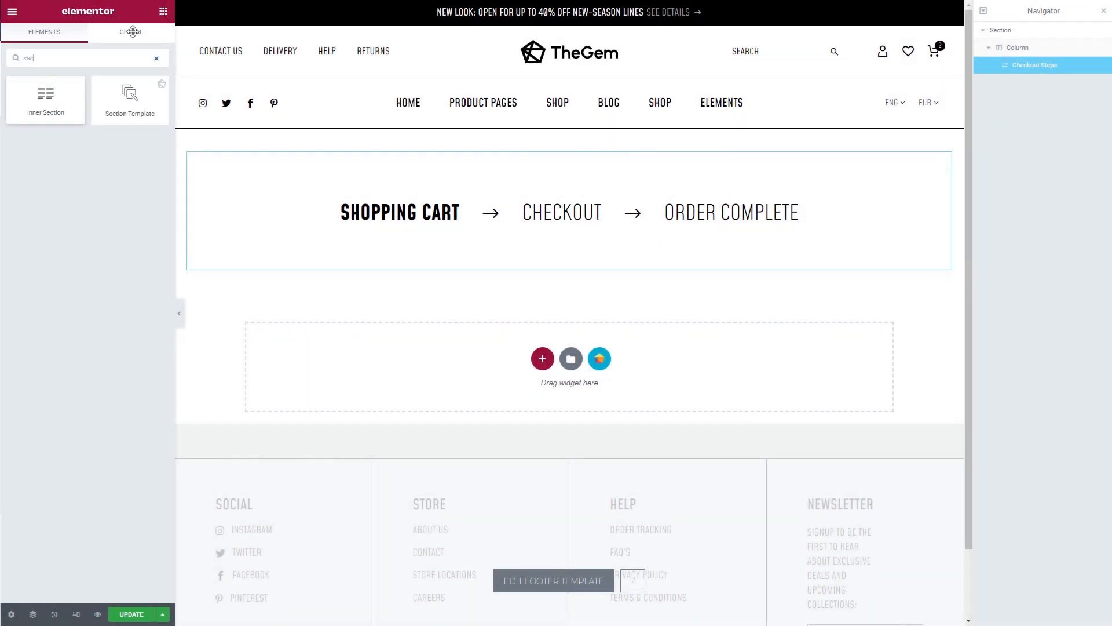
drag(46, 95, 431, 262)
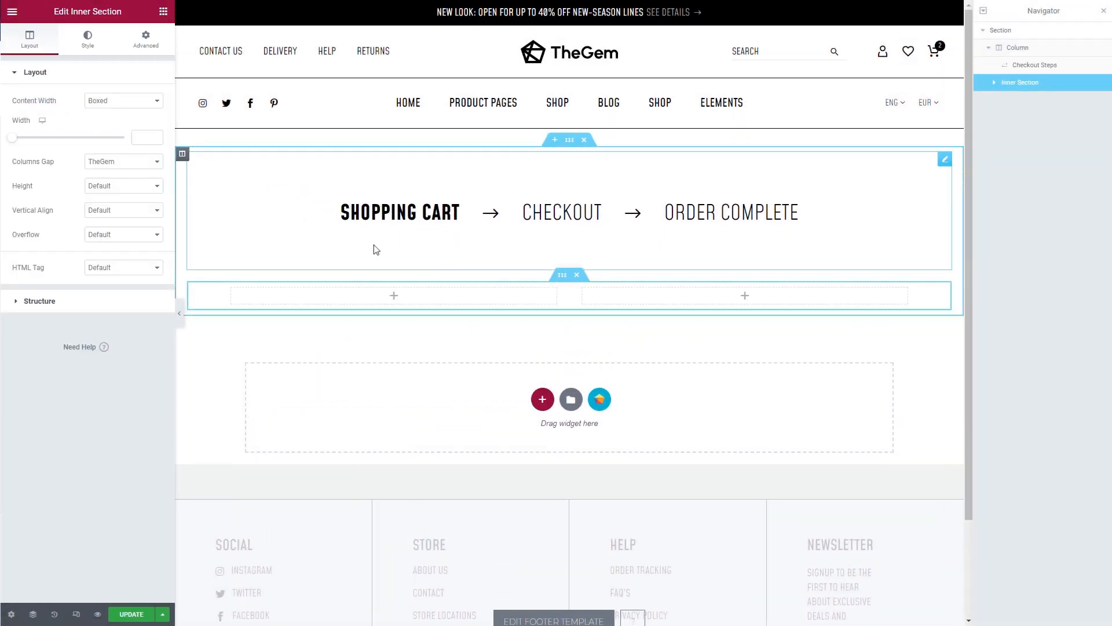
- Set the inner section's content width to Full Width and make its first column slightly wider than the second
click(116, 101)
click(116, 120)
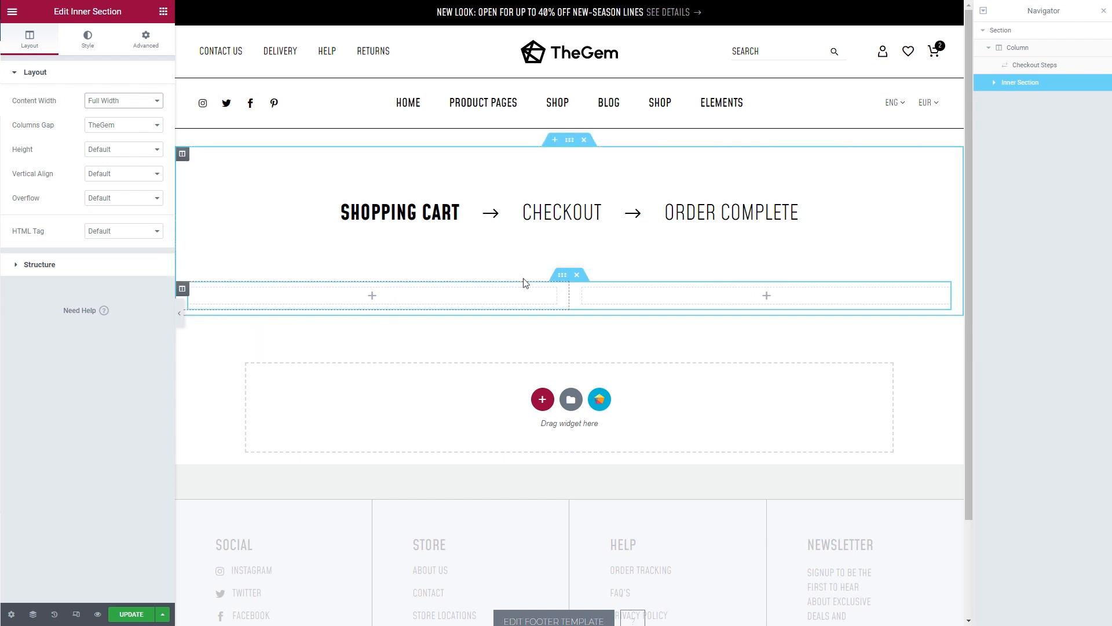
drag(570, 295, 609, 301)
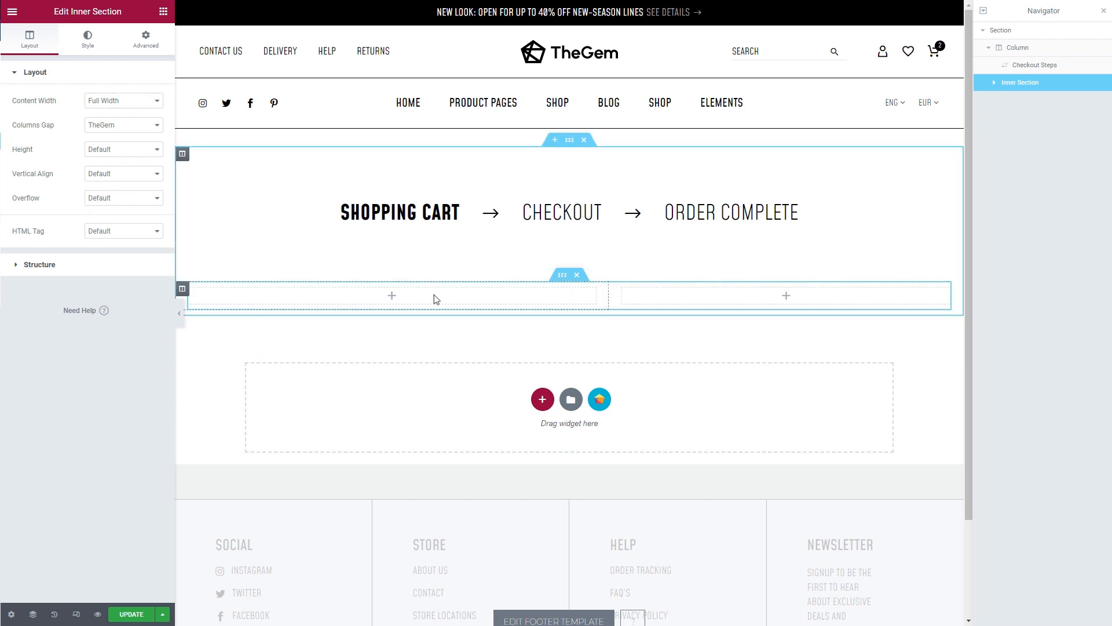
- Add a WooCommerce Notices widget to the first column of the inner section
click(391, 297)
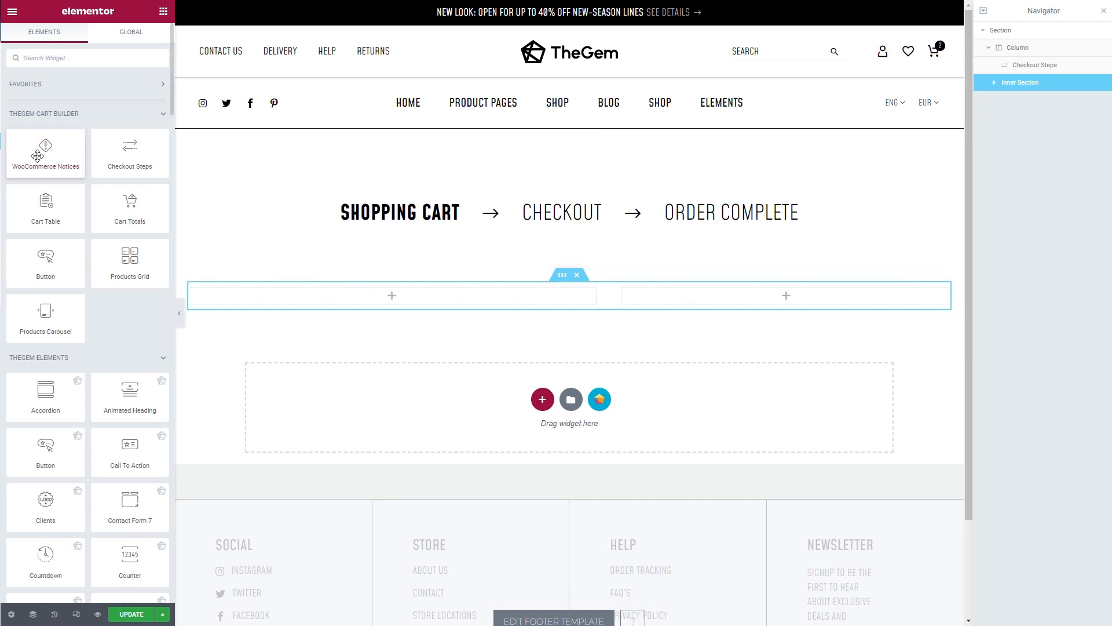
drag(46, 151, 362, 304)
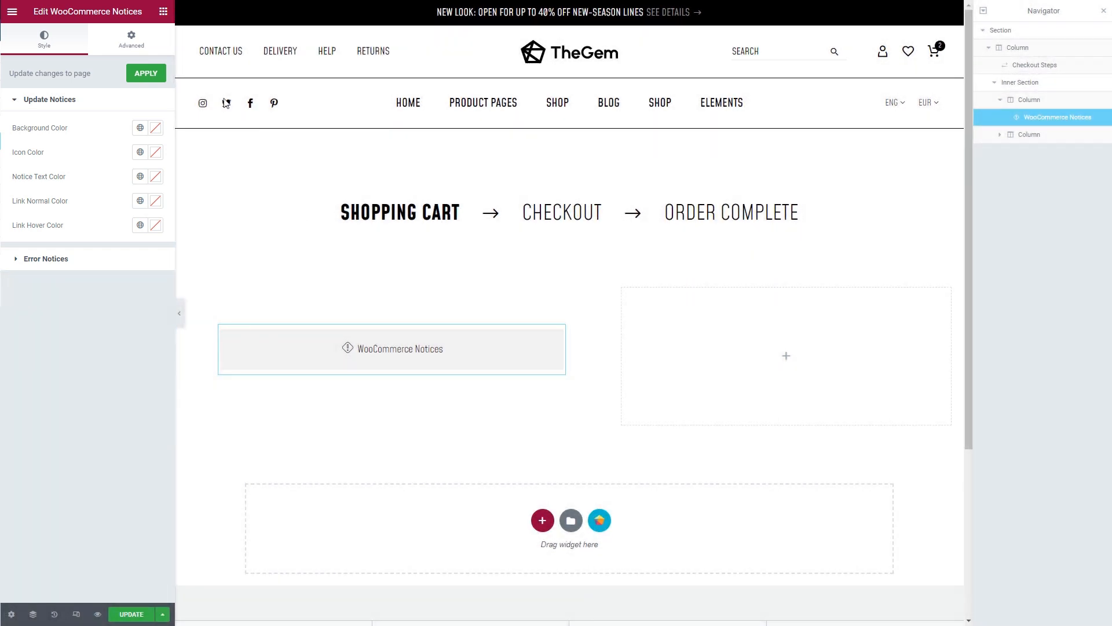
- Add a TextBox widget below the WooCommerce Notices in the first column of the inner section
click(164, 11)
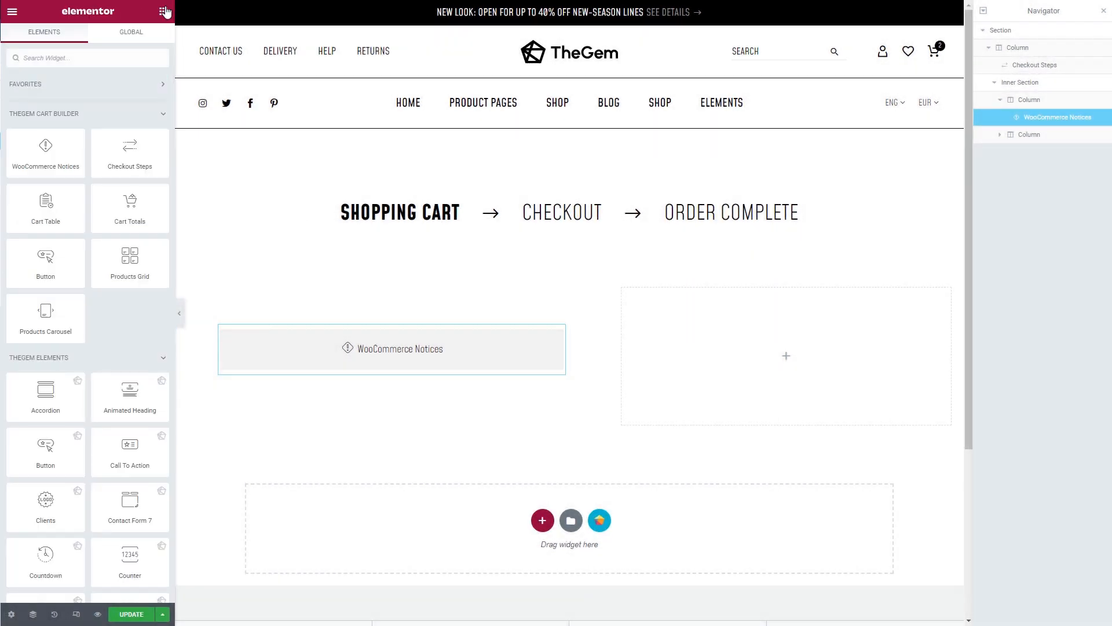
text(text)
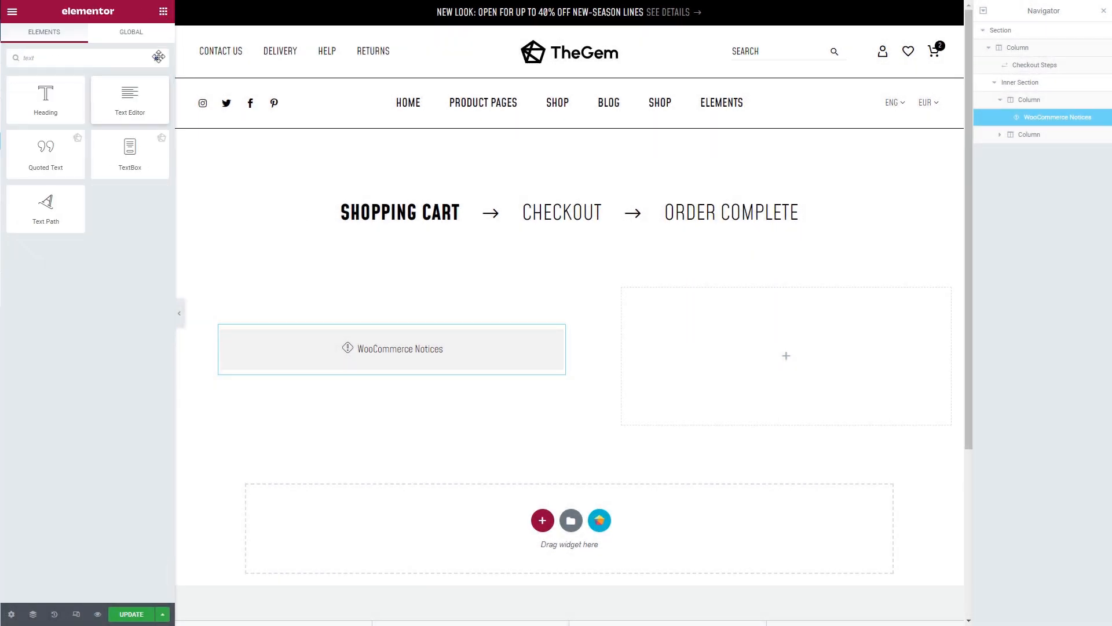
drag(130, 154, 366, 370)
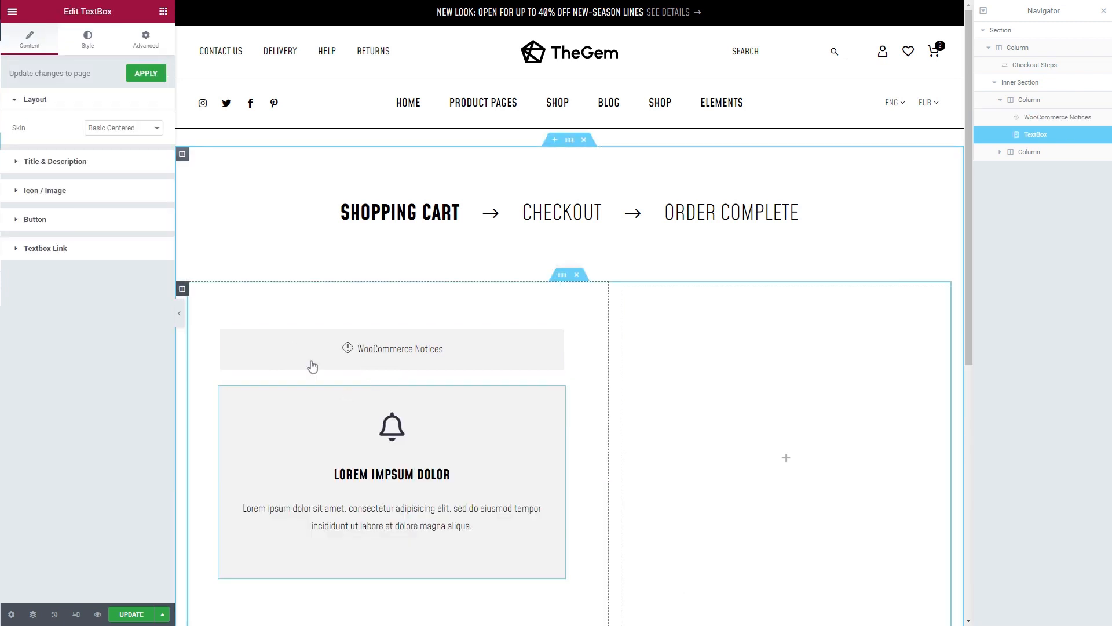
- Change the TextBox title to "free shipping for members"
click(92, 164)
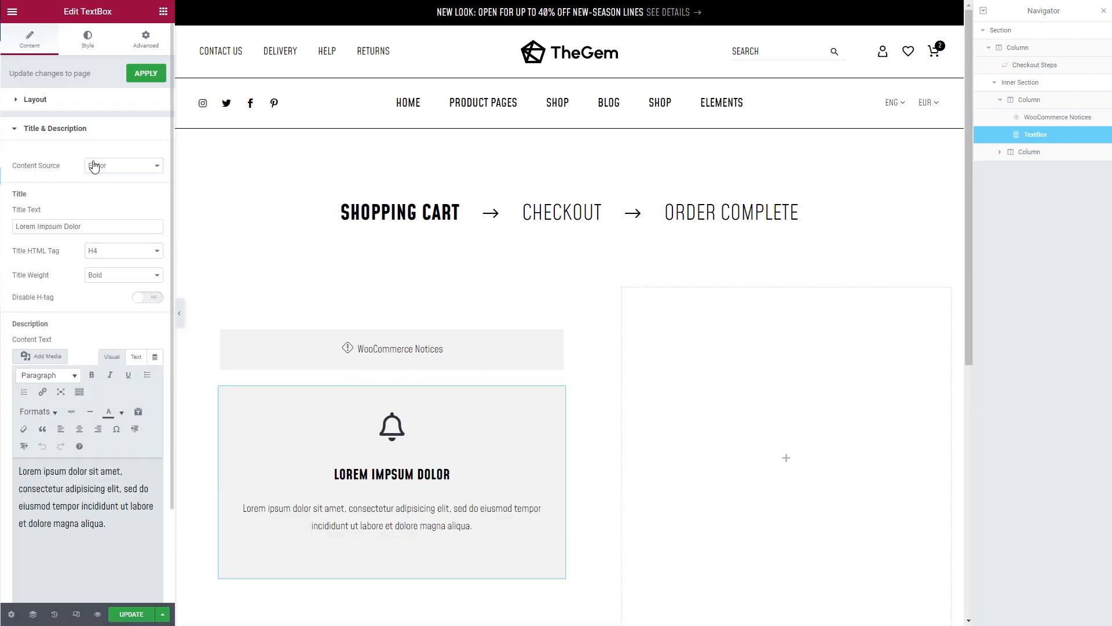
click(85, 225)
key(ctrl+a)
text(free shipping for members)
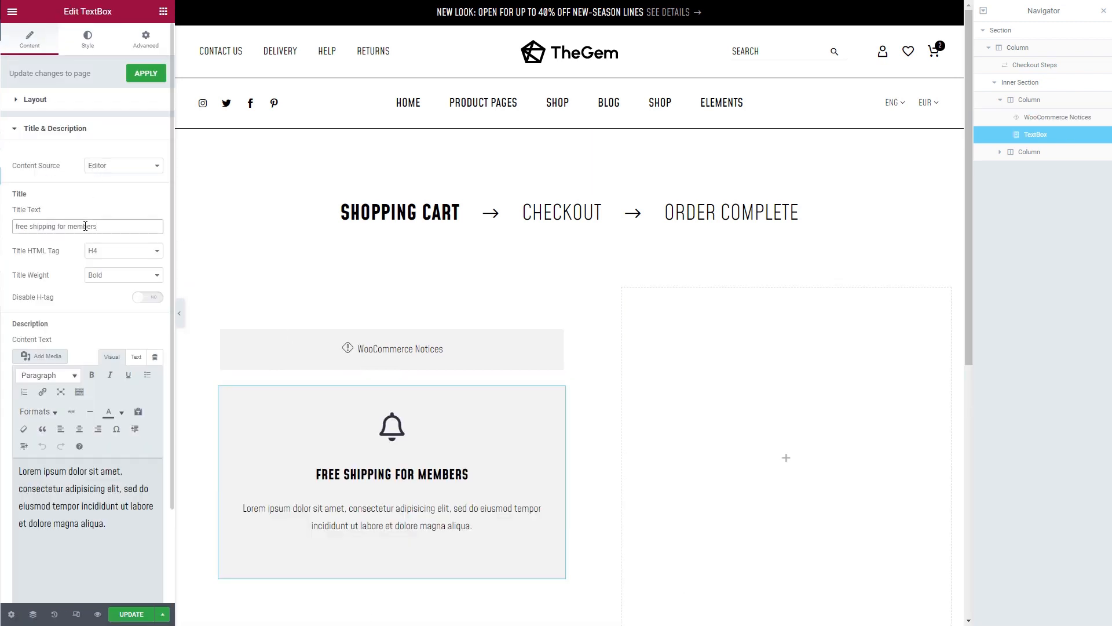
- Set the description to "Sign in or create a free account for complimentary shipping on all of your orders." and the title weight to Thin
click(94, 521)
key(ctrl+a)
text(Sign in or create a free account for complimentary shipping on all of your orders.)
click(118, 281)
click(119, 297)
- Remove the bell icon from the TextBox by setting its icon/image to none
scroll(110, 348, down, 3)
click(81, 533)
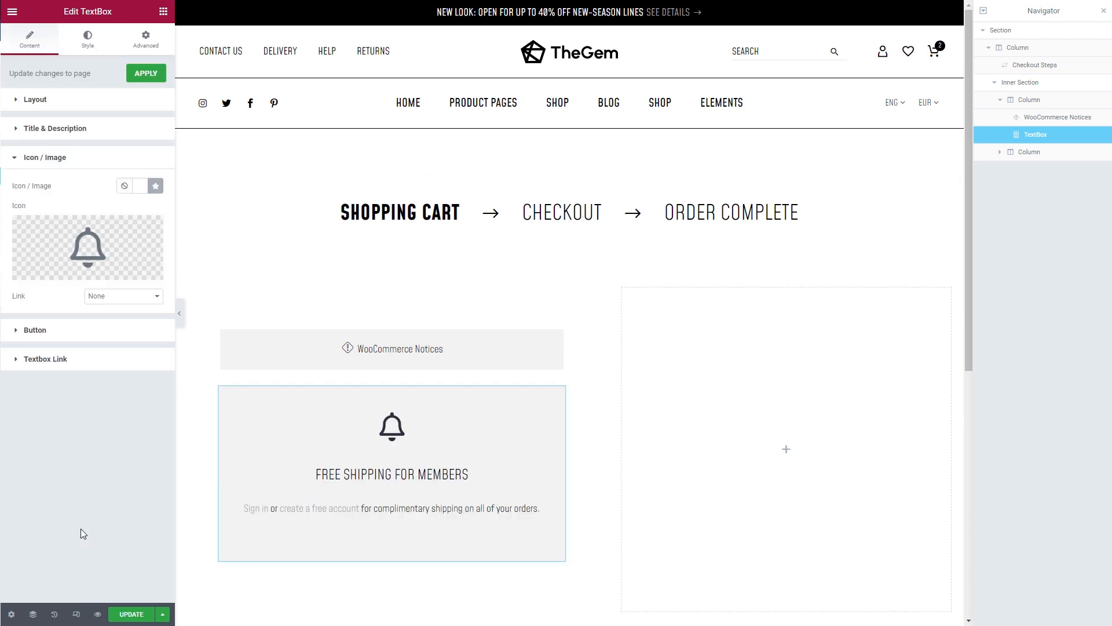
click(121, 189)
- Set the TextBox container's top padding to 25 px and its bottom padding to 0
click(93, 44)
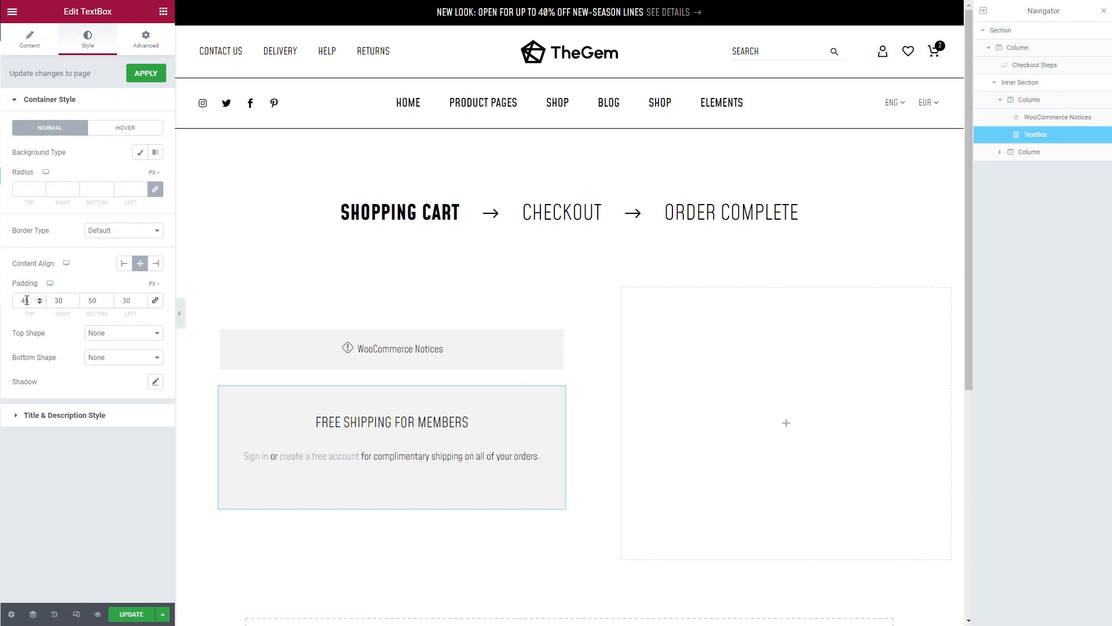
drag(30, 301, 15, 301)
text(25)
drag(97, 301, 82, 301)
text(0)
- Set the bottom spacing of the TextBox title to 5
click(57, 415)
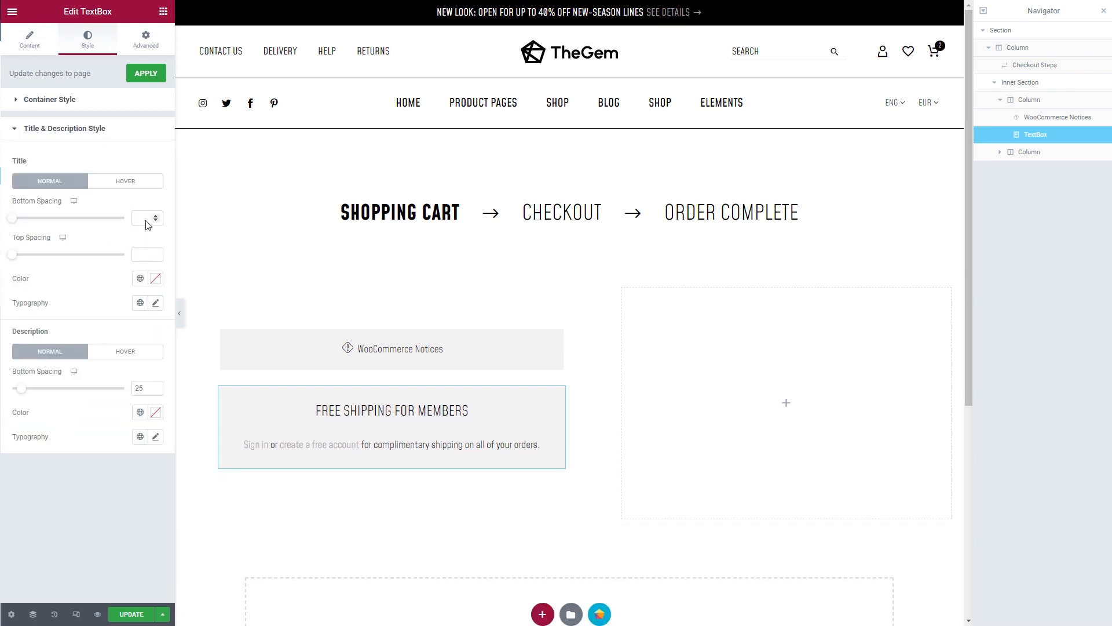
click(147, 218)
text(5)
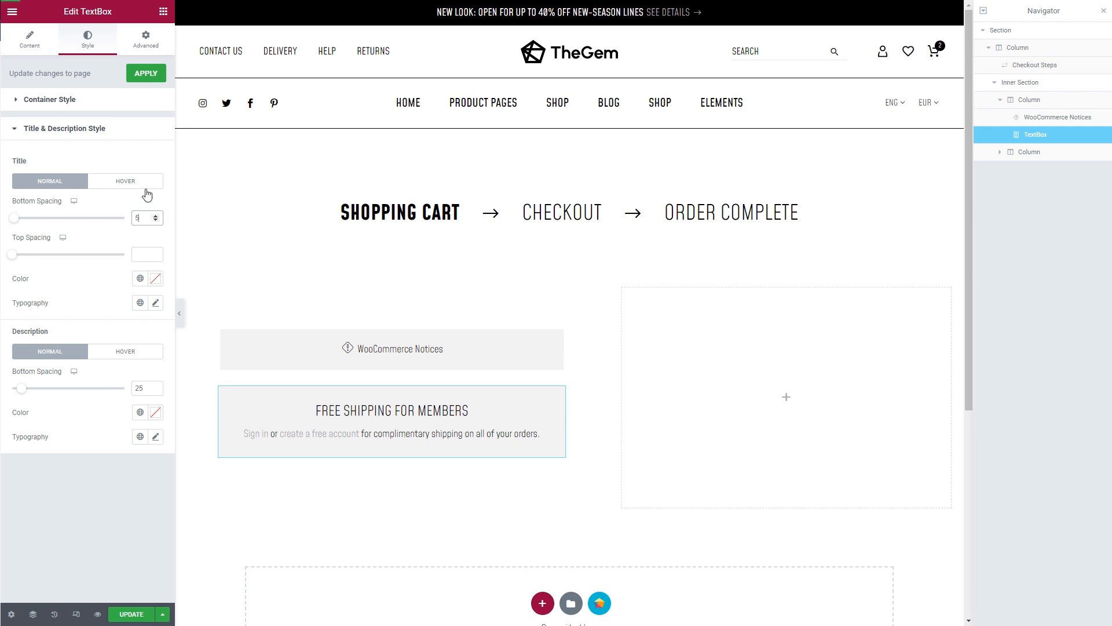
- Restrict the TextBox's visibility to only logged out users in TheGem options
click(150, 52)
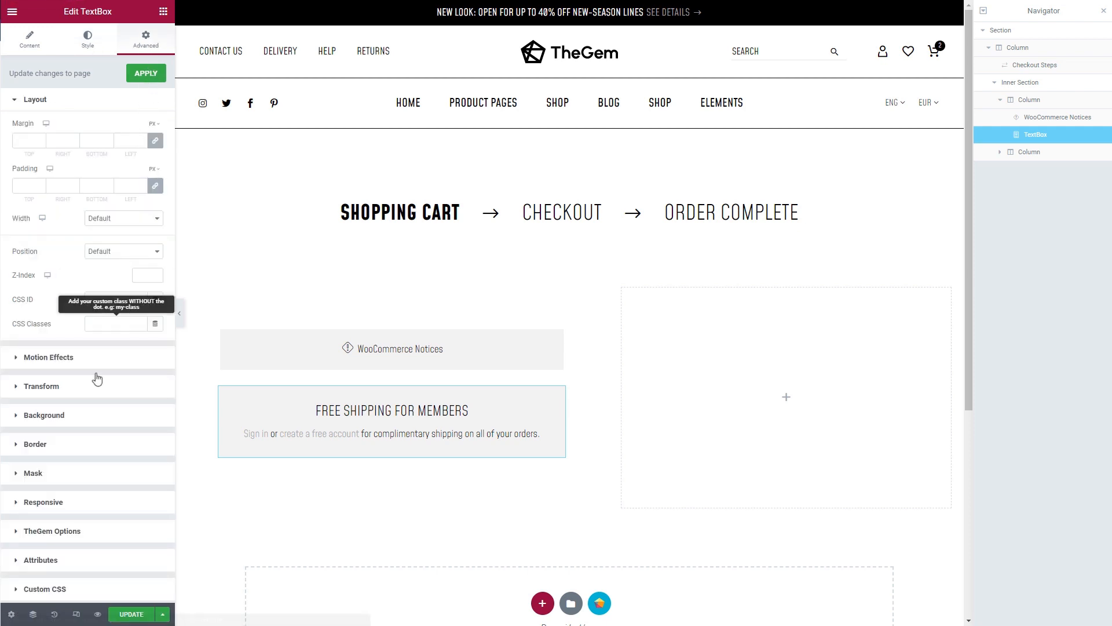
click(70, 531)
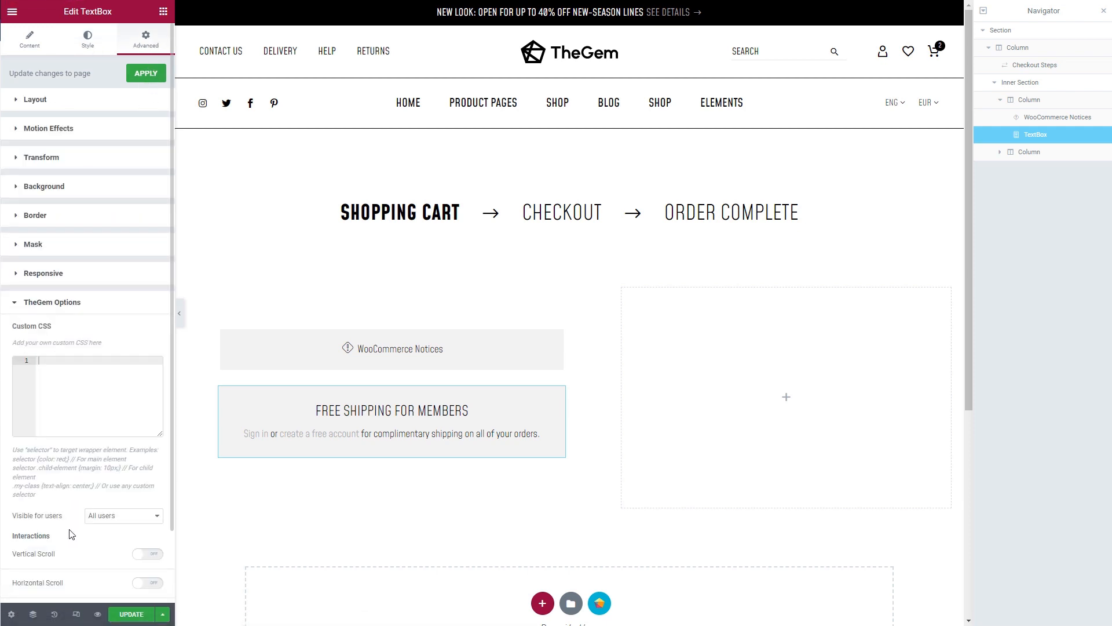
scroll(71, 533, down, 3)
click(138, 435)
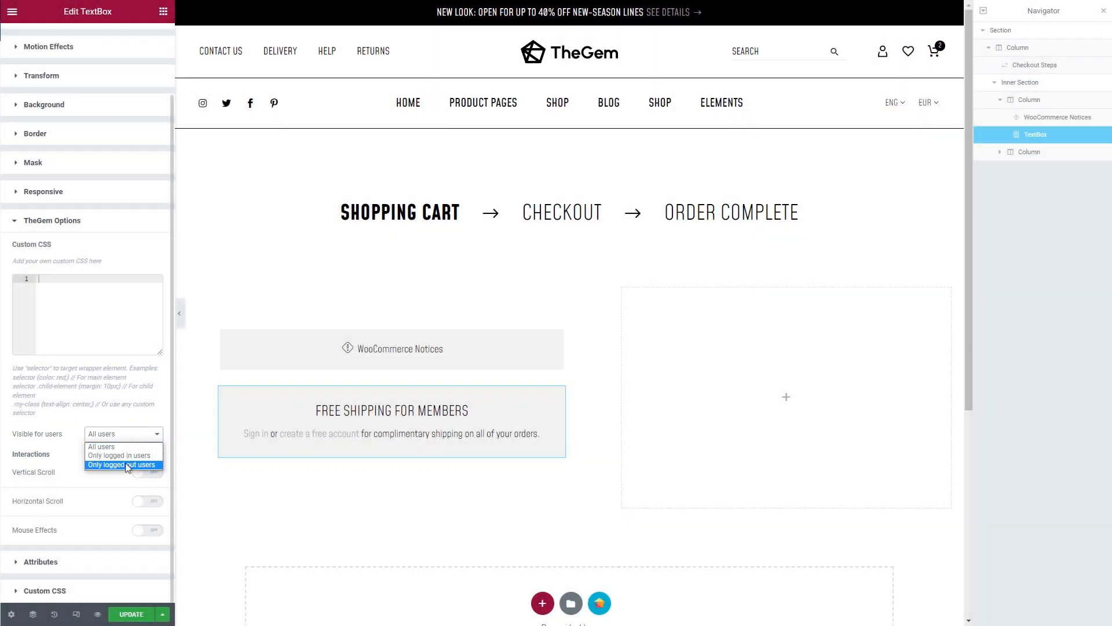
click(127, 464)
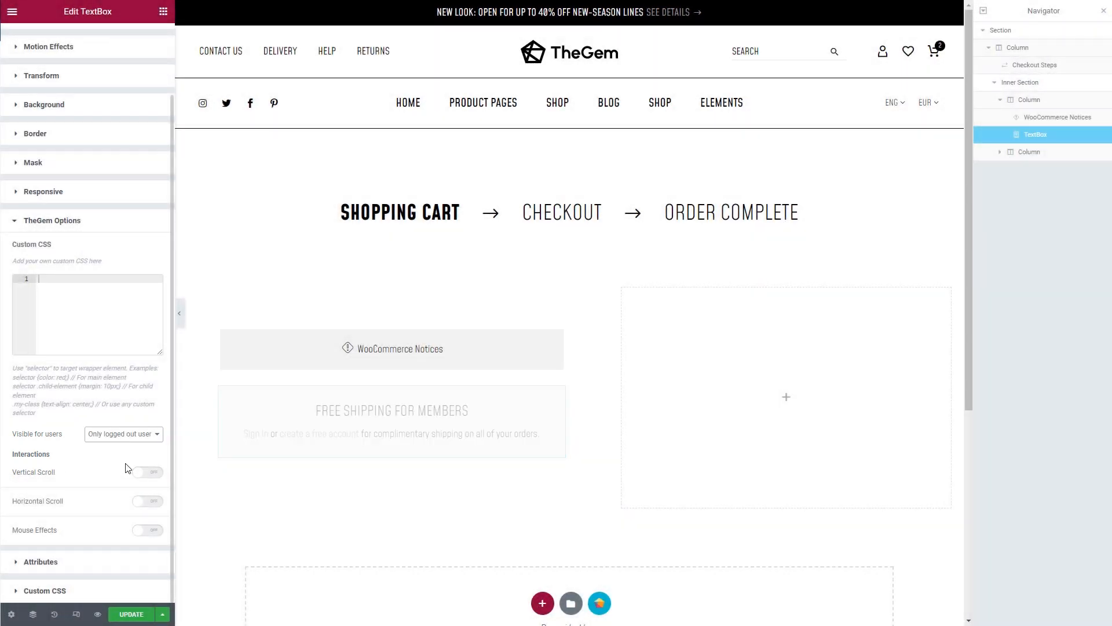
- Add a Cart Table widget below the free shipping TextBox in the first column
click(162, 13)
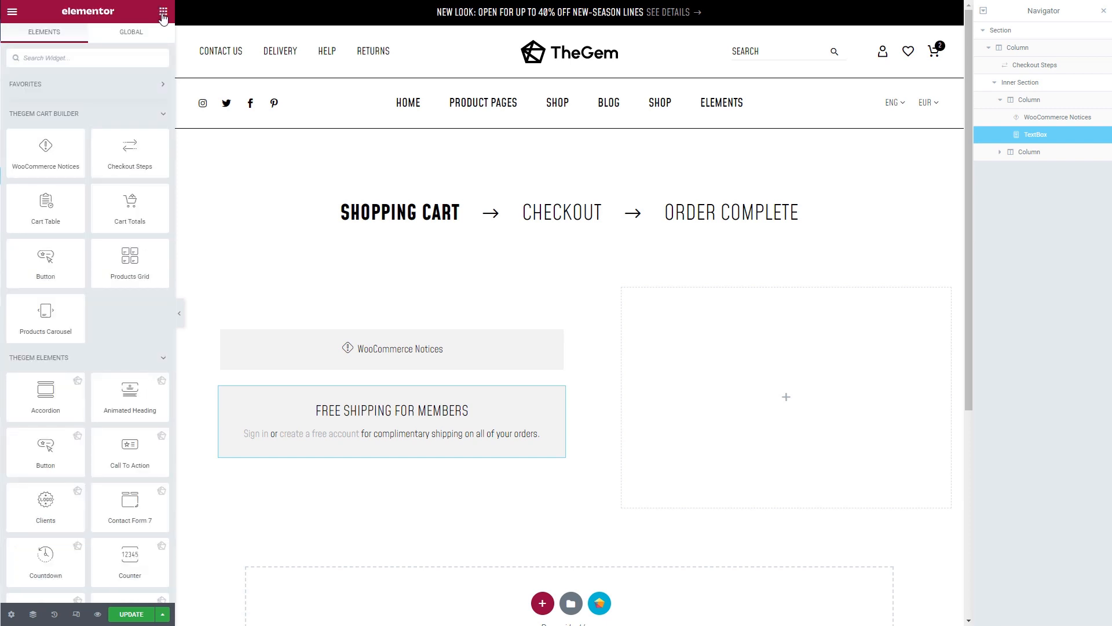
drag(49, 205, 314, 451)
scroll(315, 452, down, 4)
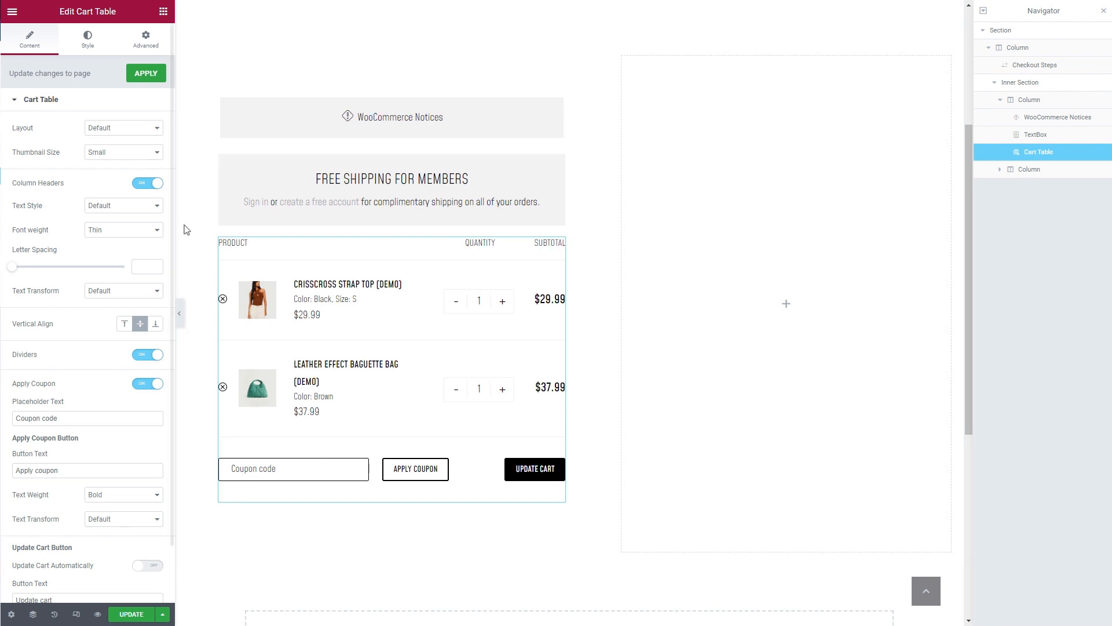
- Try the Compact layout on the cart table and return it to the Default layout
click(126, 129)
click(117, 152)
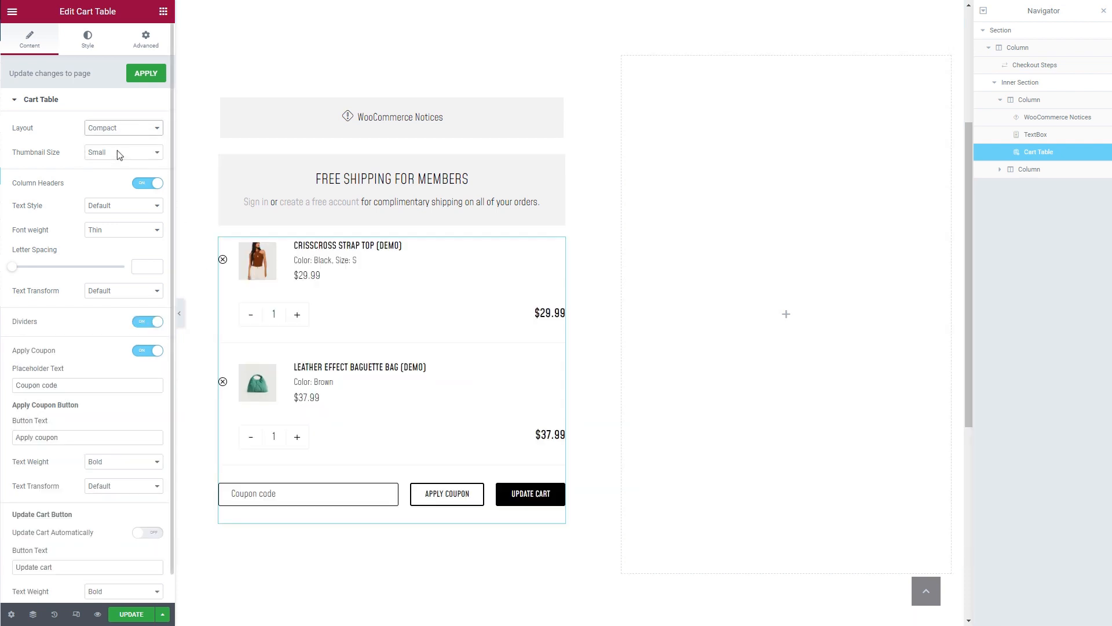
click(116, 131)
click(116, 140)
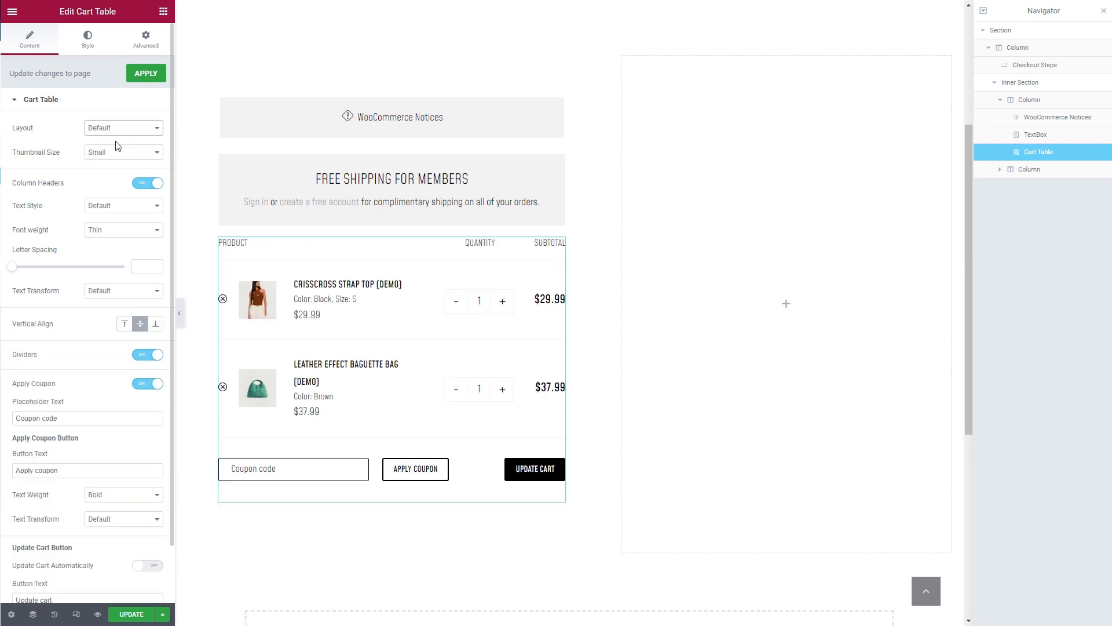
- Enable automatic cart updating for the cart table
scroll(117, 148, down, 1)
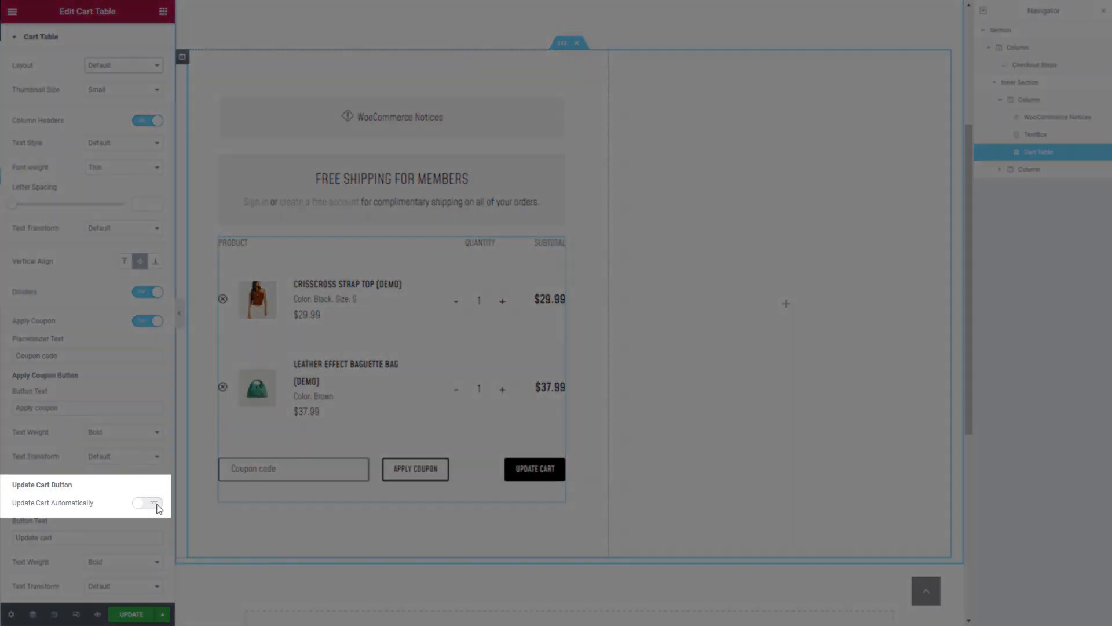
click(154, 509)
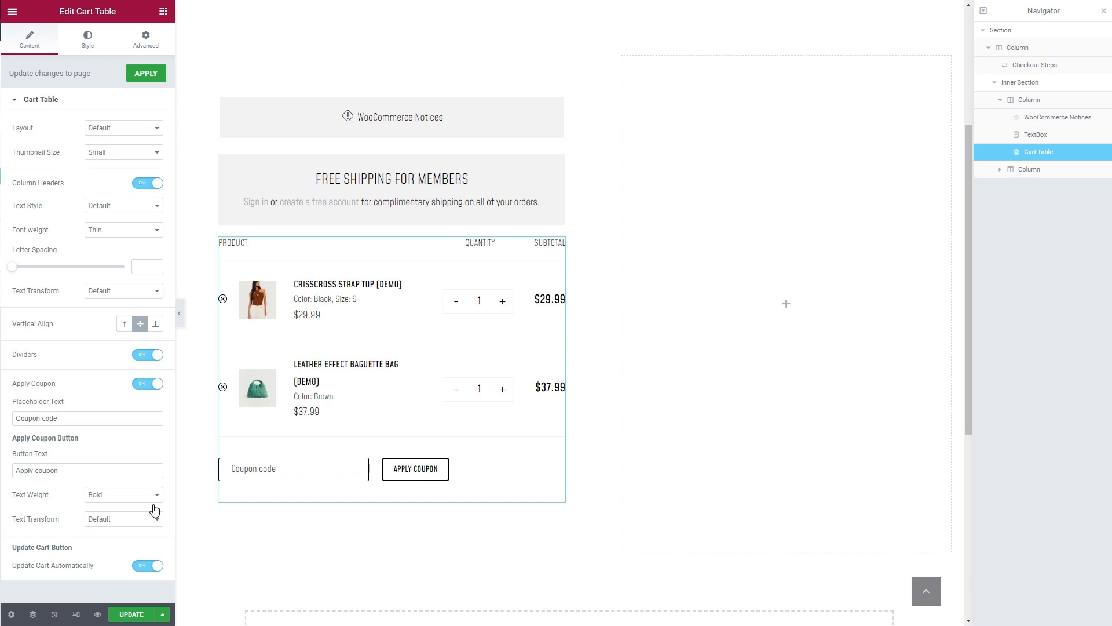
click(87, 50)
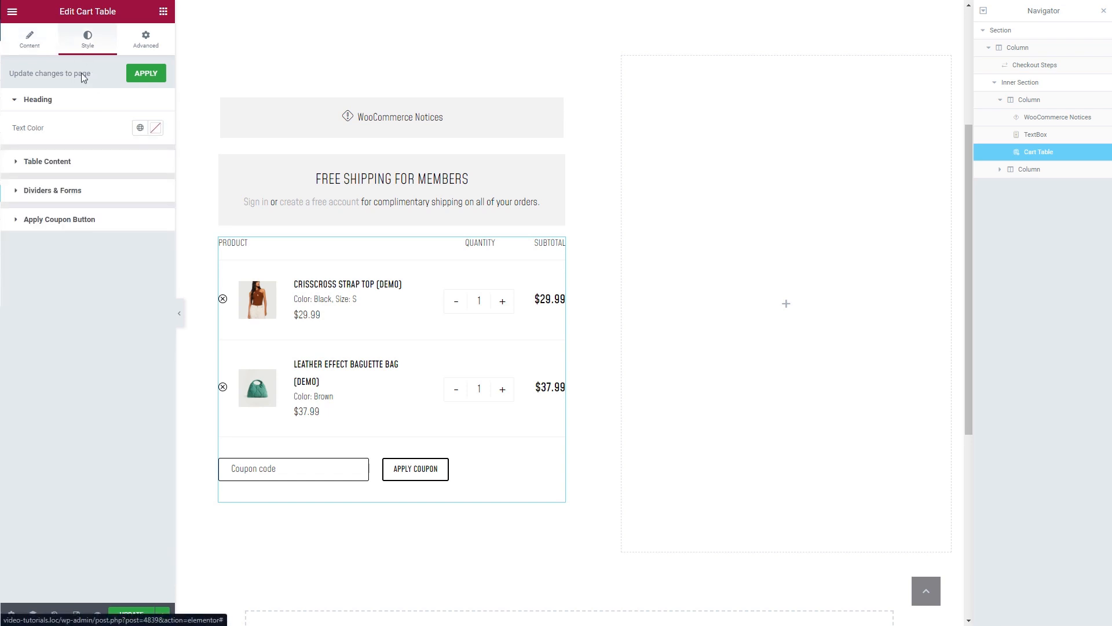
click(70, 162)
click(76, 285)
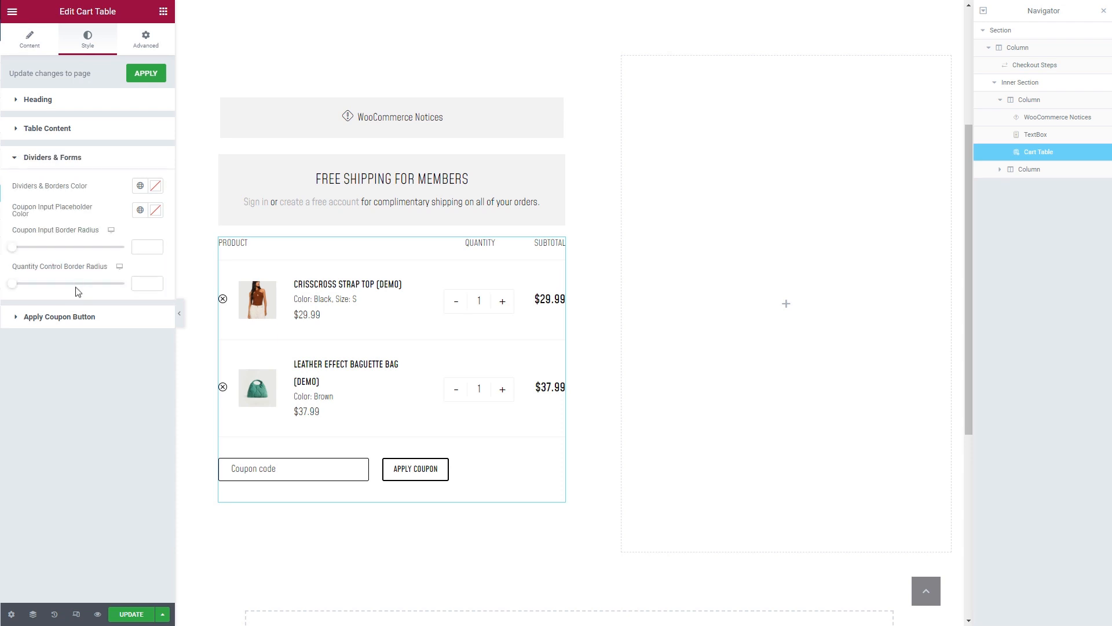
click(72, 317)
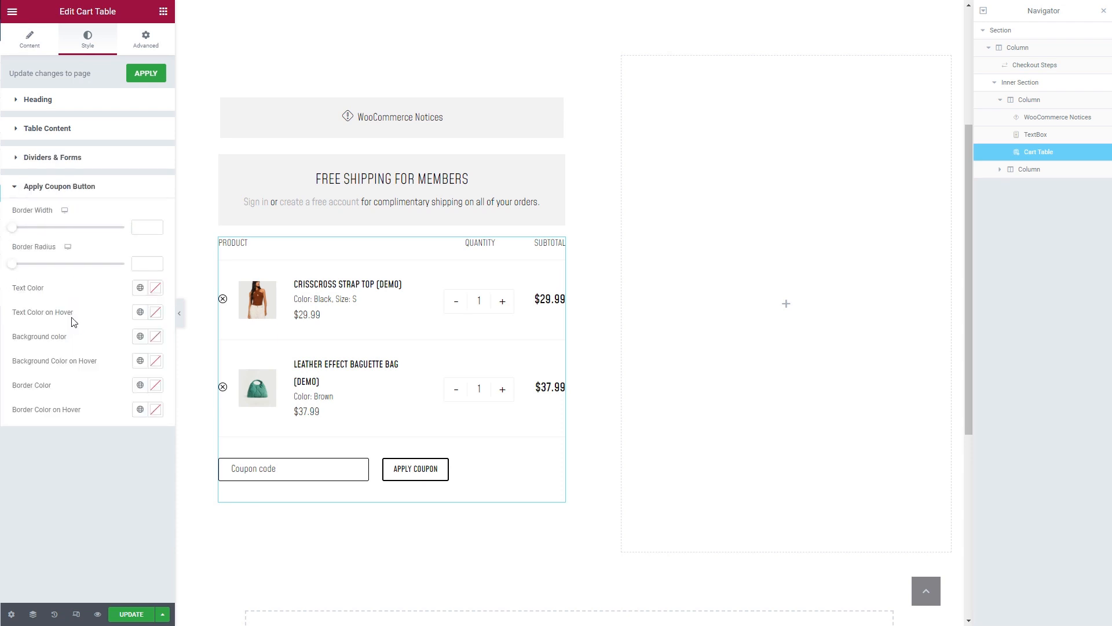
- Give the second column of the inner section a classic background in solid black
click(1031, 169)
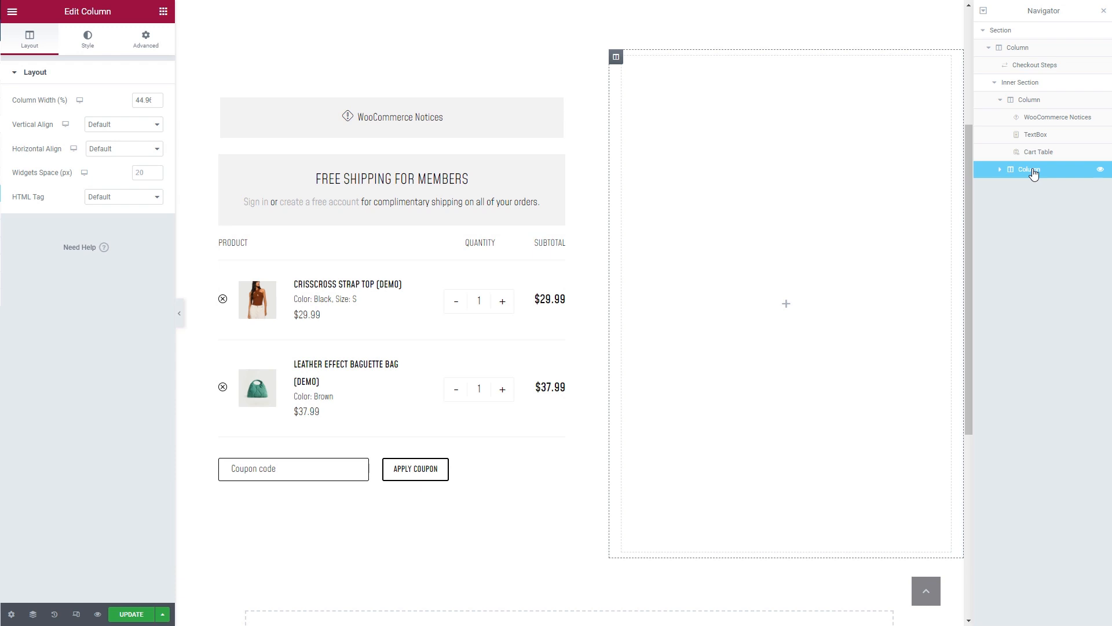
click(88, 40)
click(124, 125)
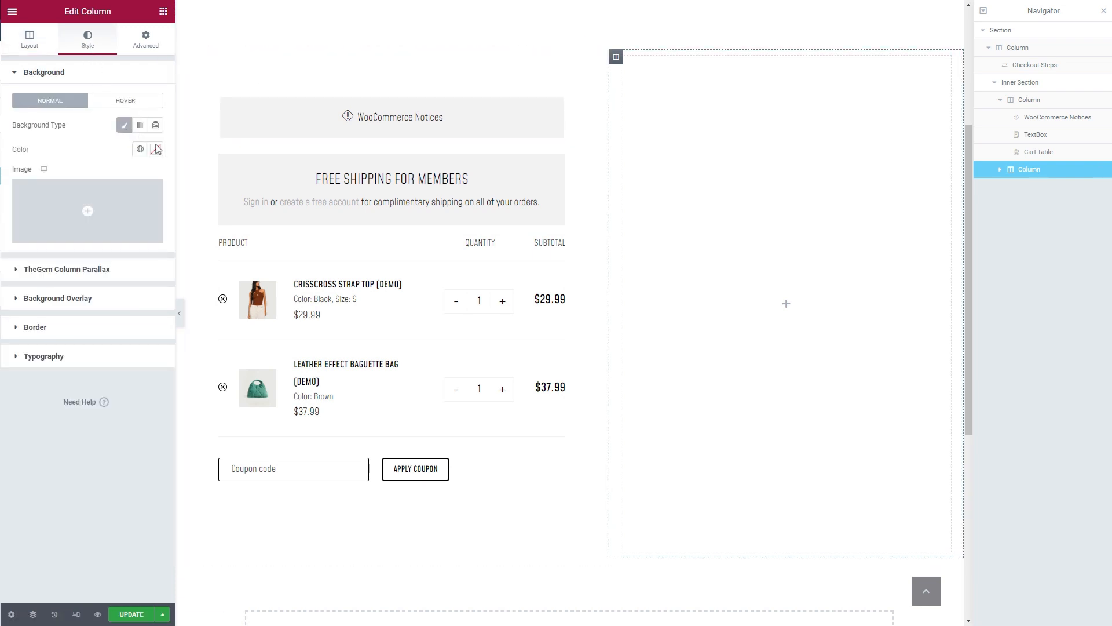
click(157, 150)
click(25, 283)
click(35, 424)
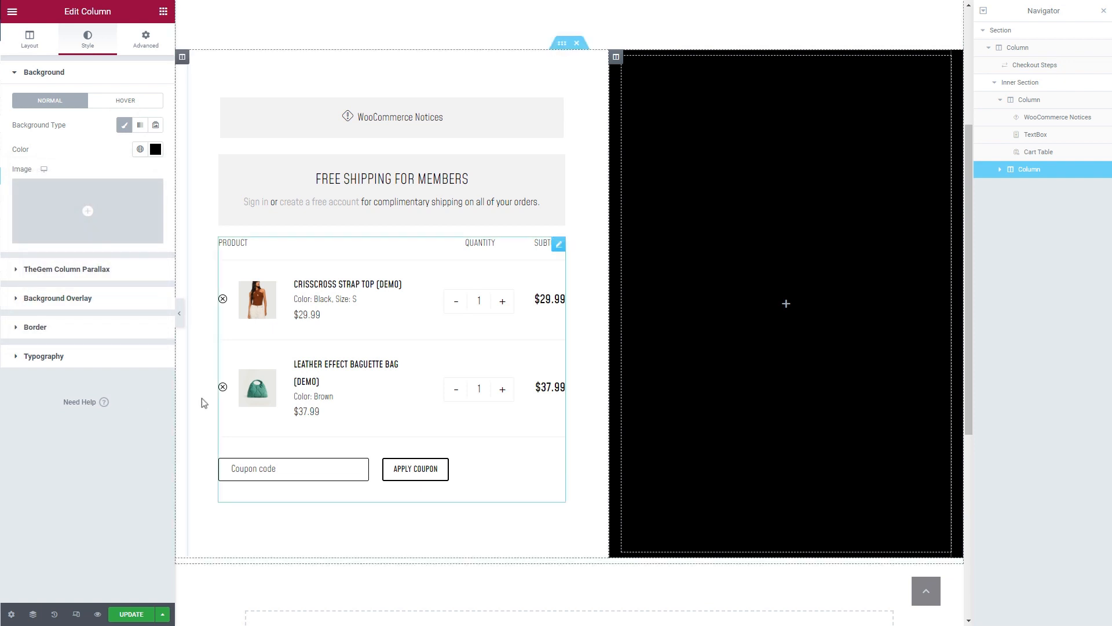
- Add a Cart Totals widget to the black column and center its heading
click(786, 304)
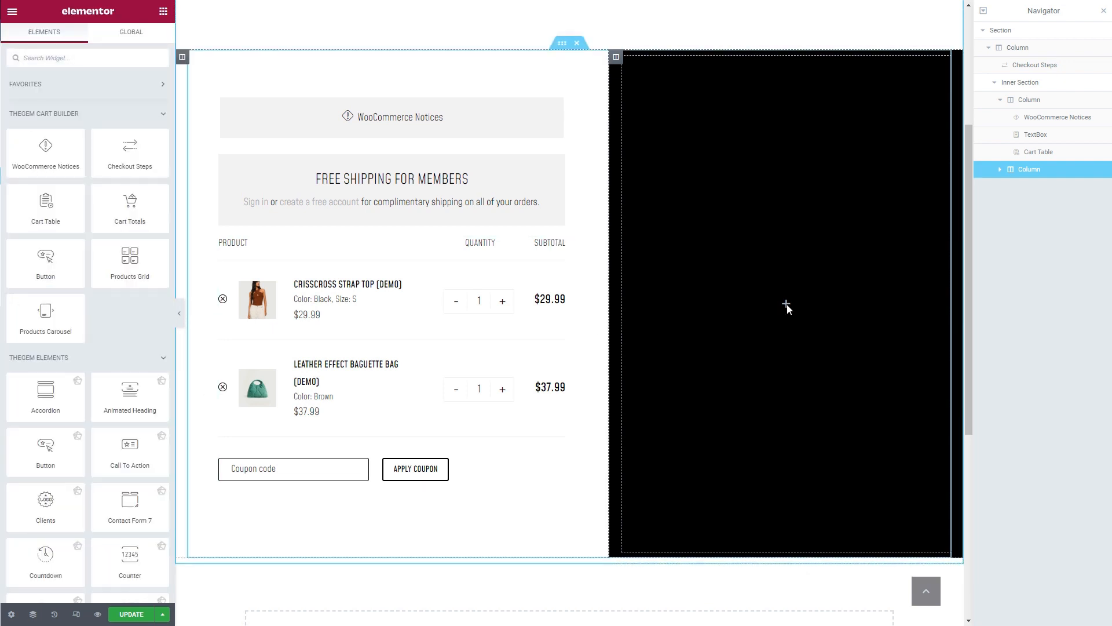
drag(129, 206, 762, 297)
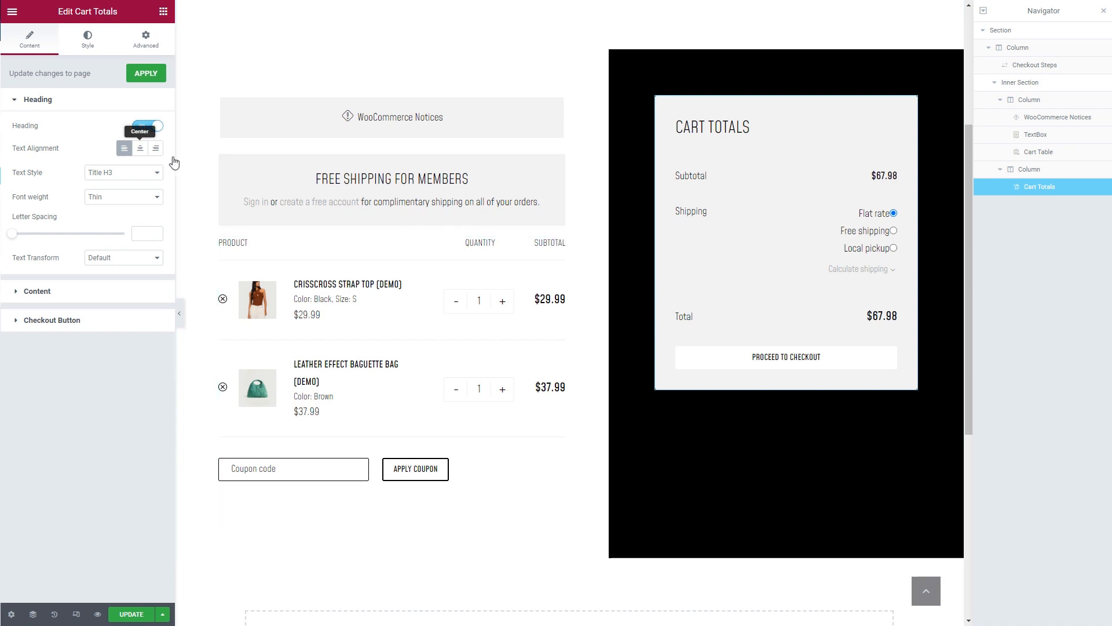
click(140, 150)
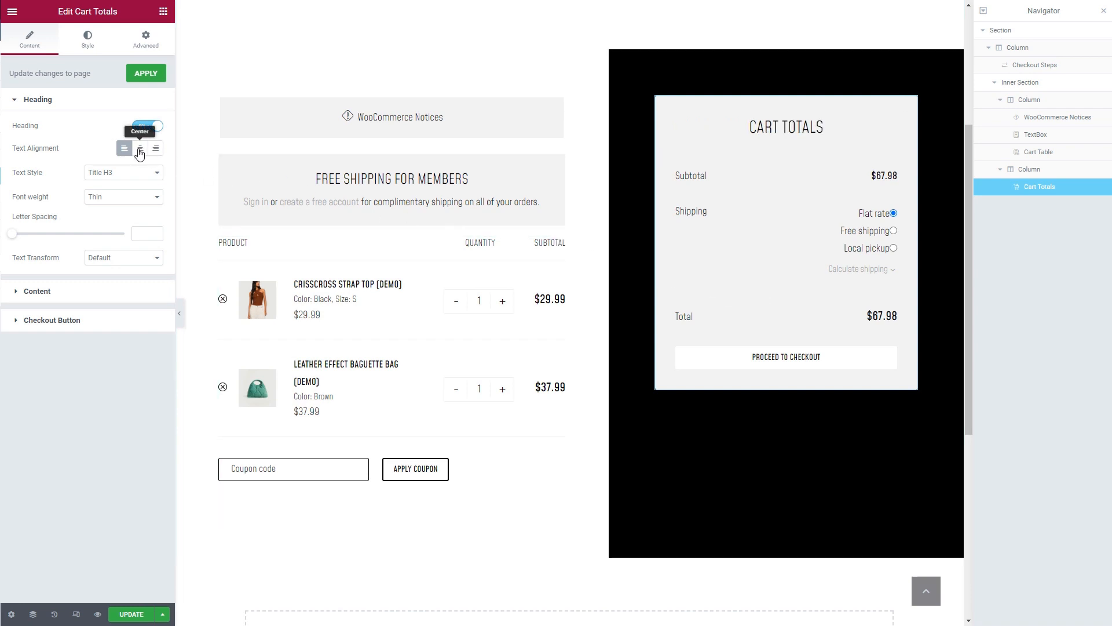
- Make the content background of the Cart Totals widget fully transparent
click(85, 44)
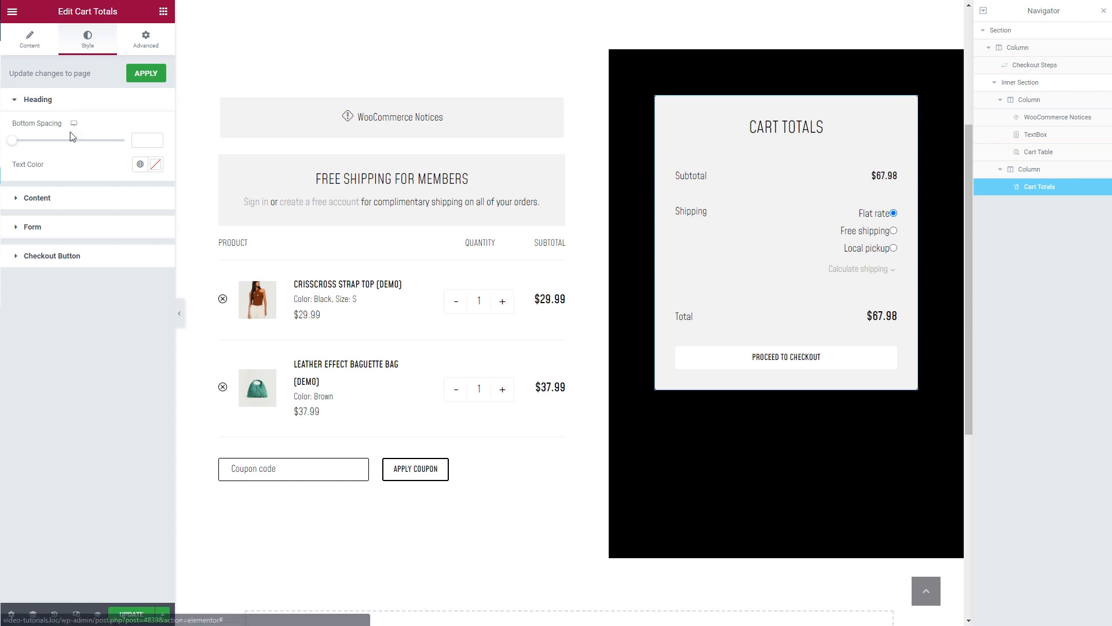
click(63, 198)
click(155, 158)
drag(40, 318, 19, 302)
click(106, 160)
- Set the Cart Totals text color and subtotal and total color to white, and the dividers color to #707070
click(156, 264)
click(110, 262)
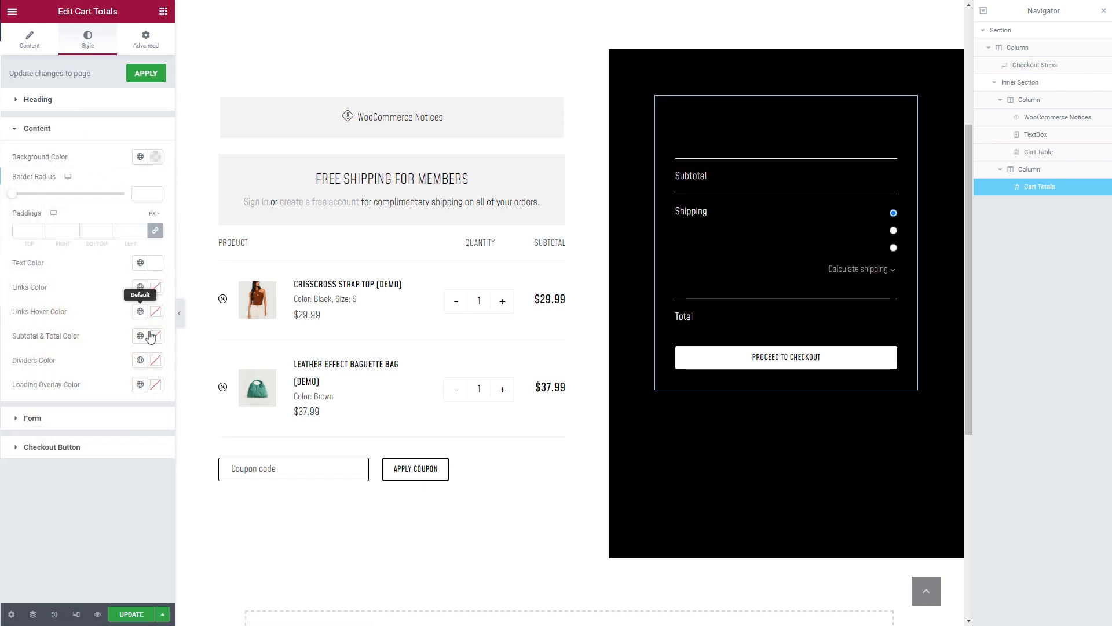
click(154, 336)
drag(42, 400, 19, 376)
click(119, 343)
click(155, 359)
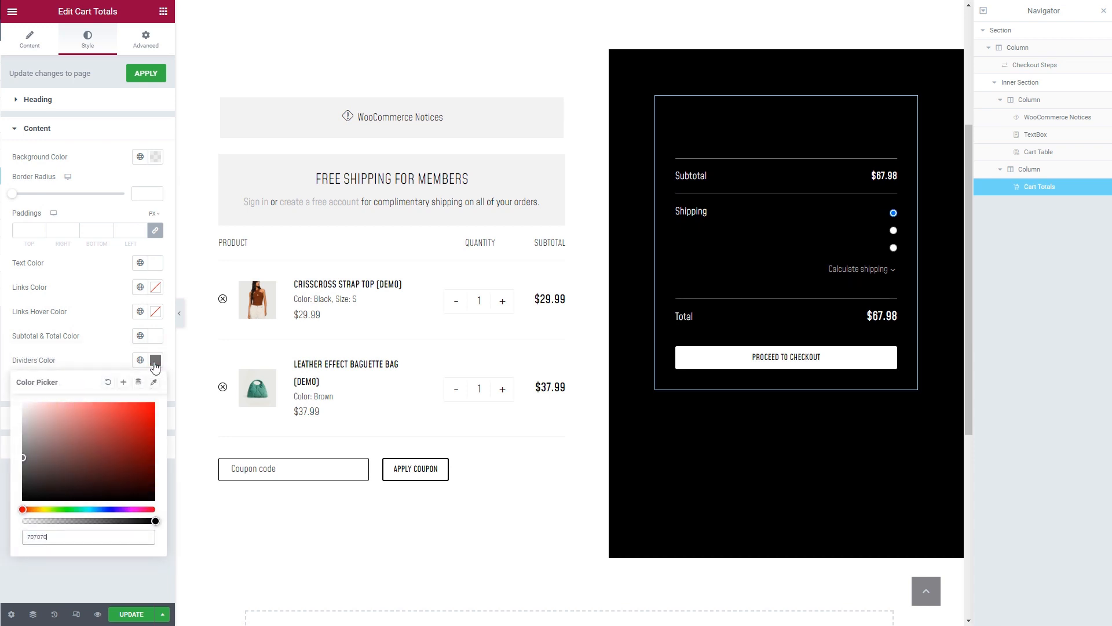
click(116, 368)
- Set the form label text color of the Cart Totals widget to white (#FFFFFF)
click(100, 417)
click(155, 186)
drag(40, 247, 5, 201)
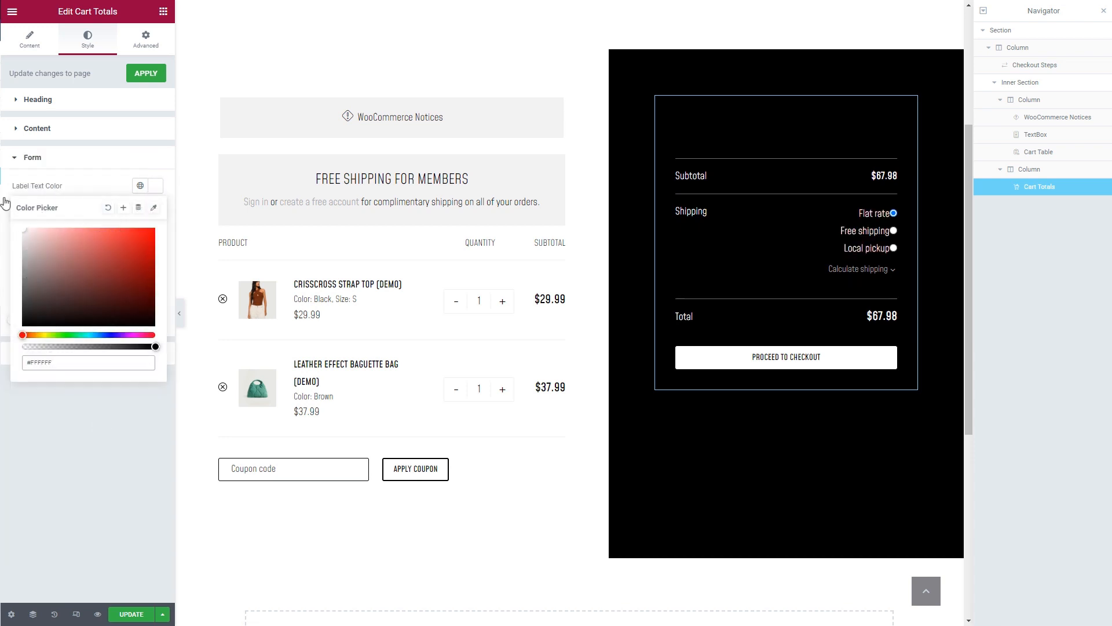
- Set the content paddings of the Cart Totals widget to 0
click(78, 131)
click(88, 231)
text(0)
- Set the Cart Totals heading text color to white and return to the widget's content settings
click(64, 100)
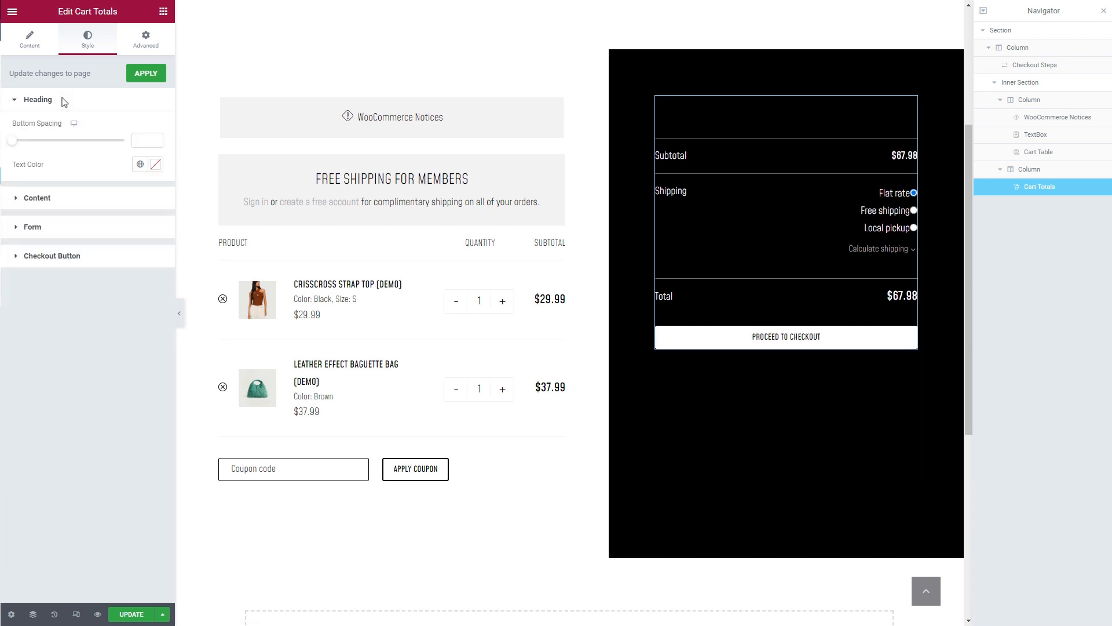
click(155, 165)
drag(49, 222, 20, 203)
click(80, 153)
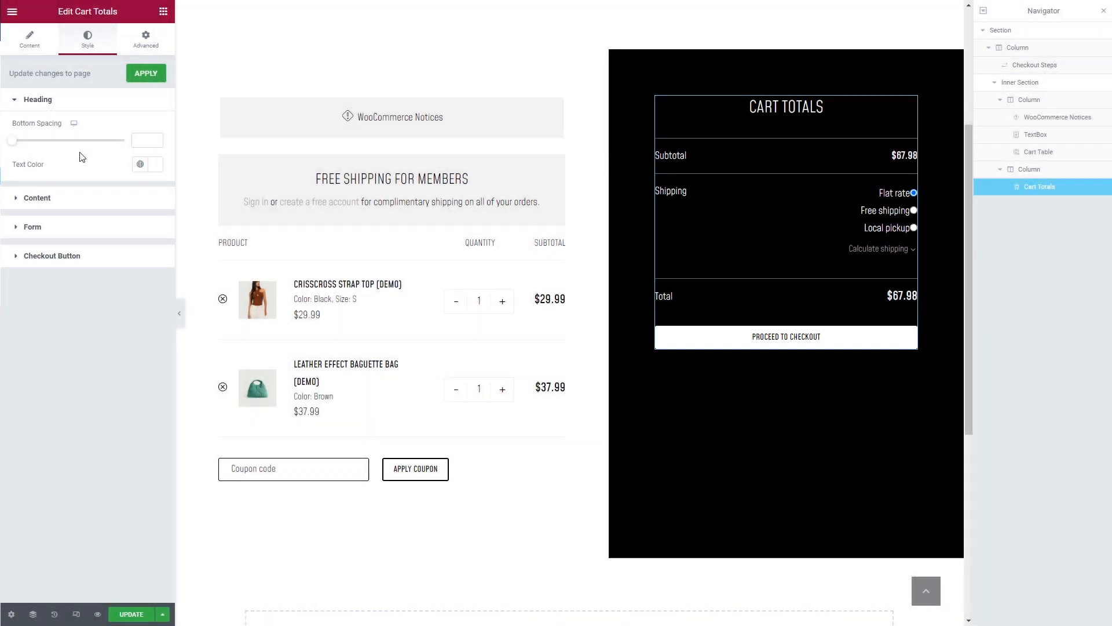
click(29, 39)
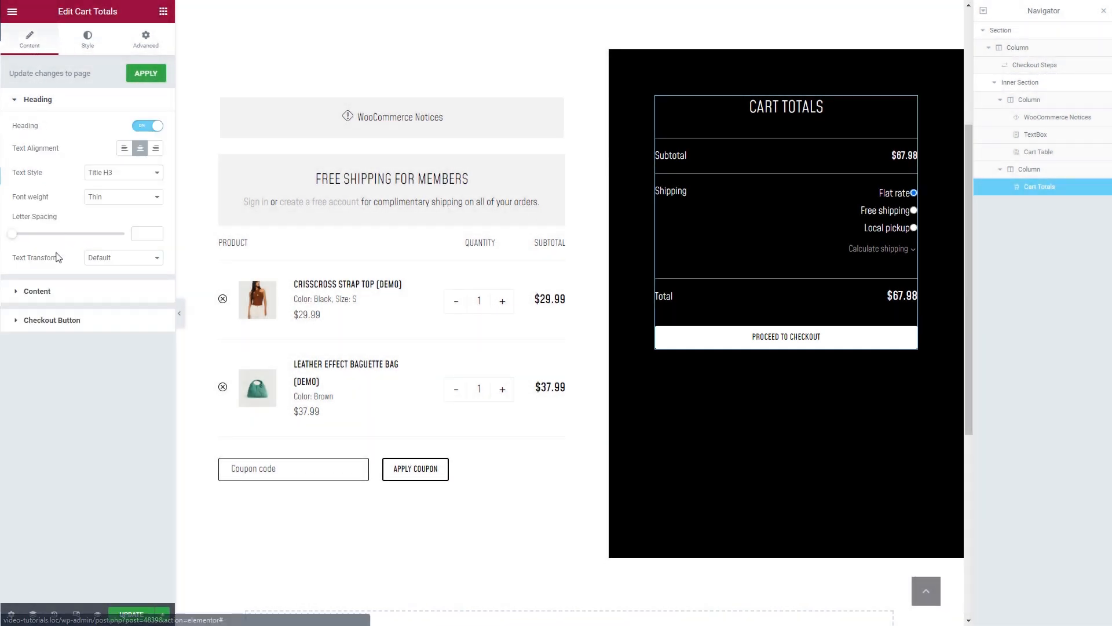
- Disable the checkout button of the Cart Totals widget and add a separate Button widget beneath it in the black column
click(66, 322)
click(145, 185)
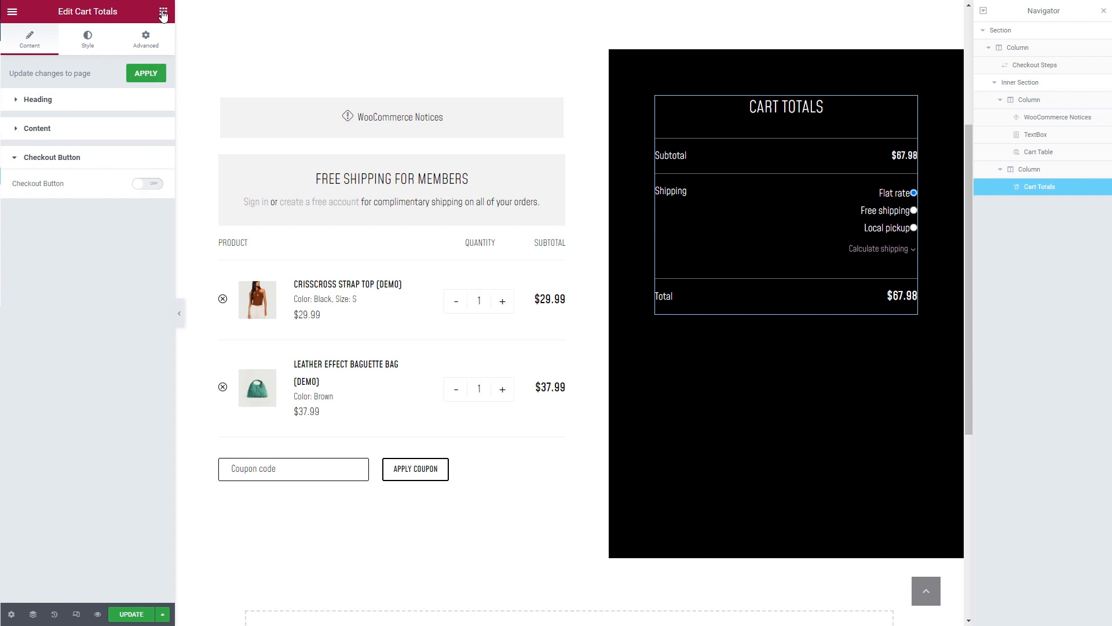
click(163, 11)
drag(58, 258, 739, 304)
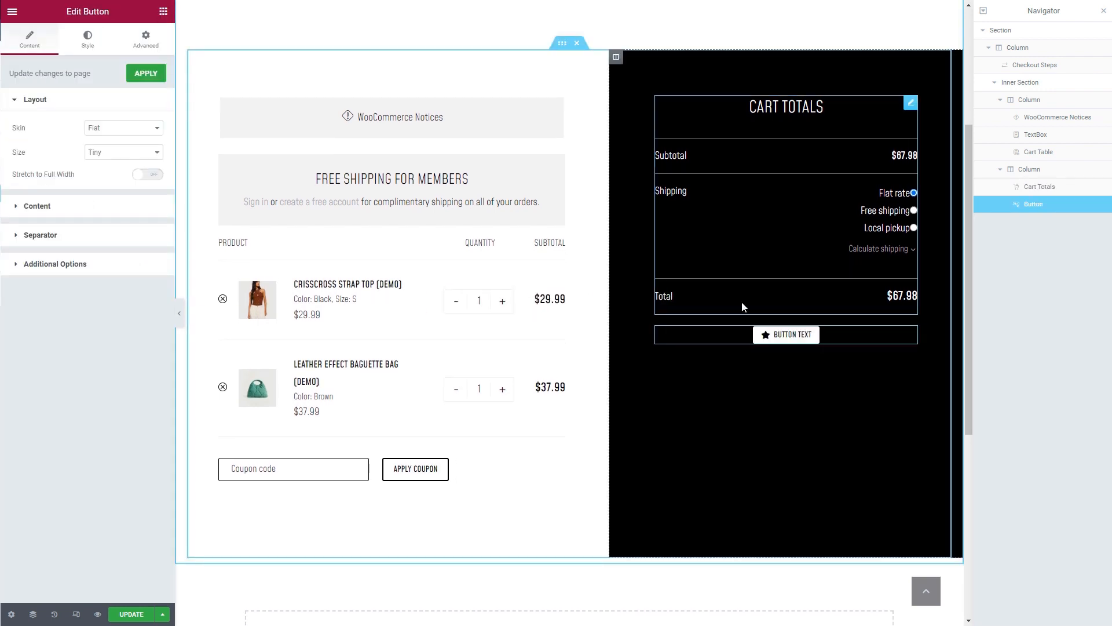
- Keep the button's link type as Checkout Page, turn off its icon and set its text to "Proceed To Checkout"
click(110, 206)
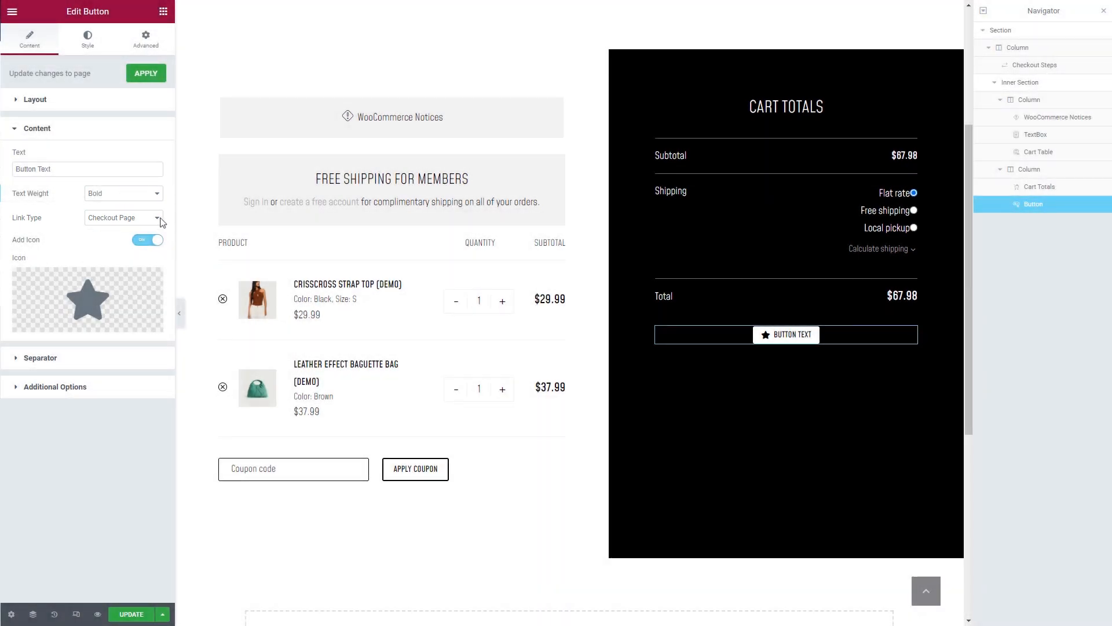
click(160, 221)
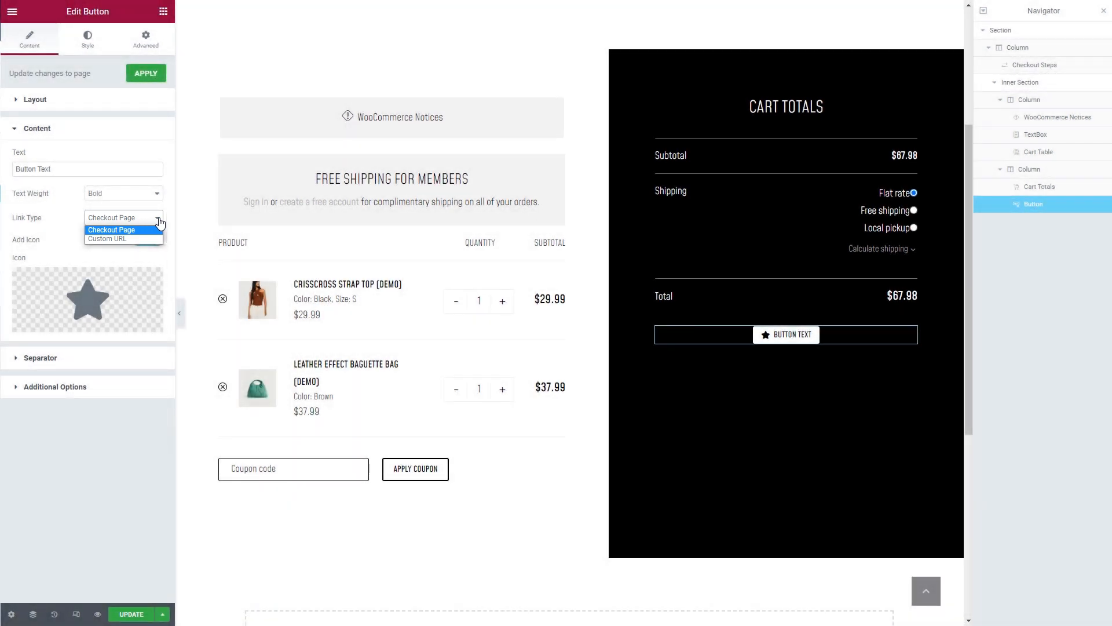
click(157, 225)
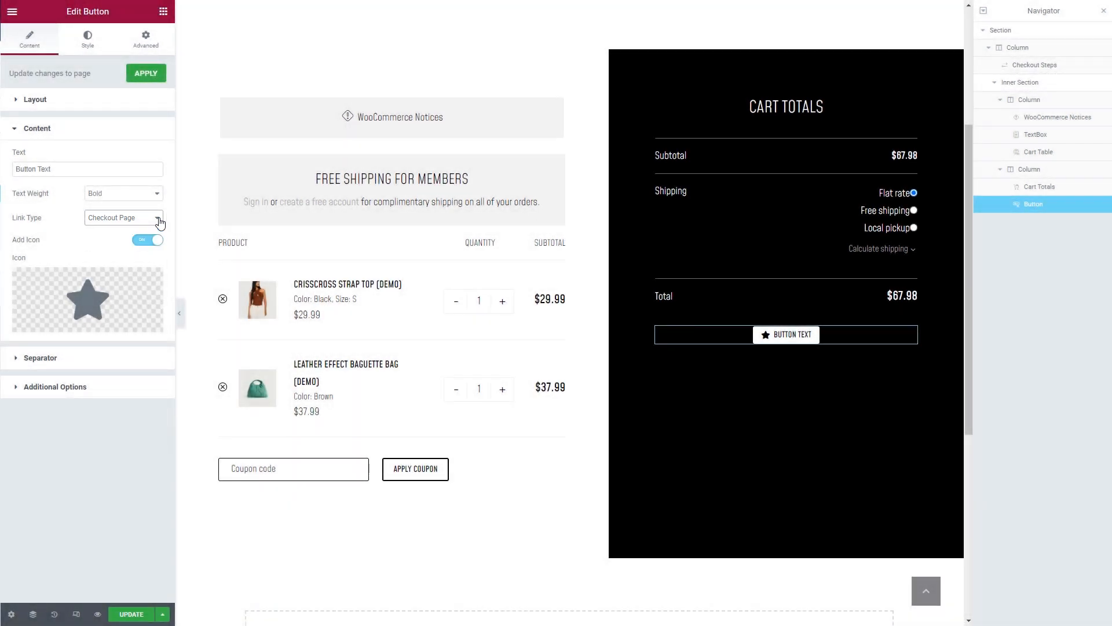
click(147, 240)
triple_click(133, 171)
key(BackSpace)
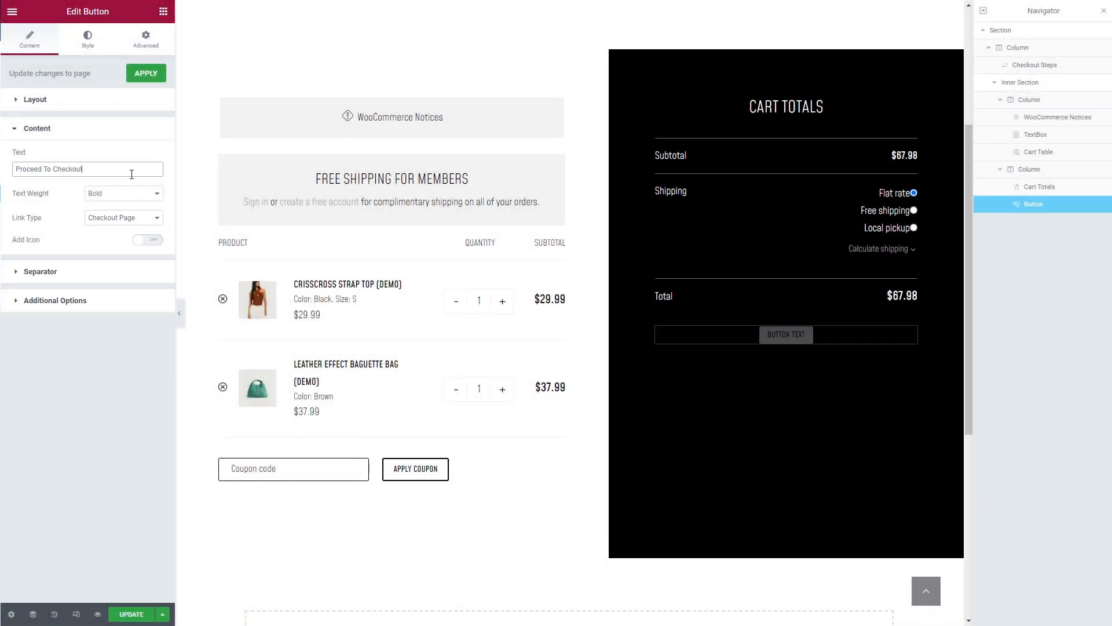
- Set the checkout button's size to Large and stretch it to full width
click(119, 100)
click(116, 153)
click(110, 191)
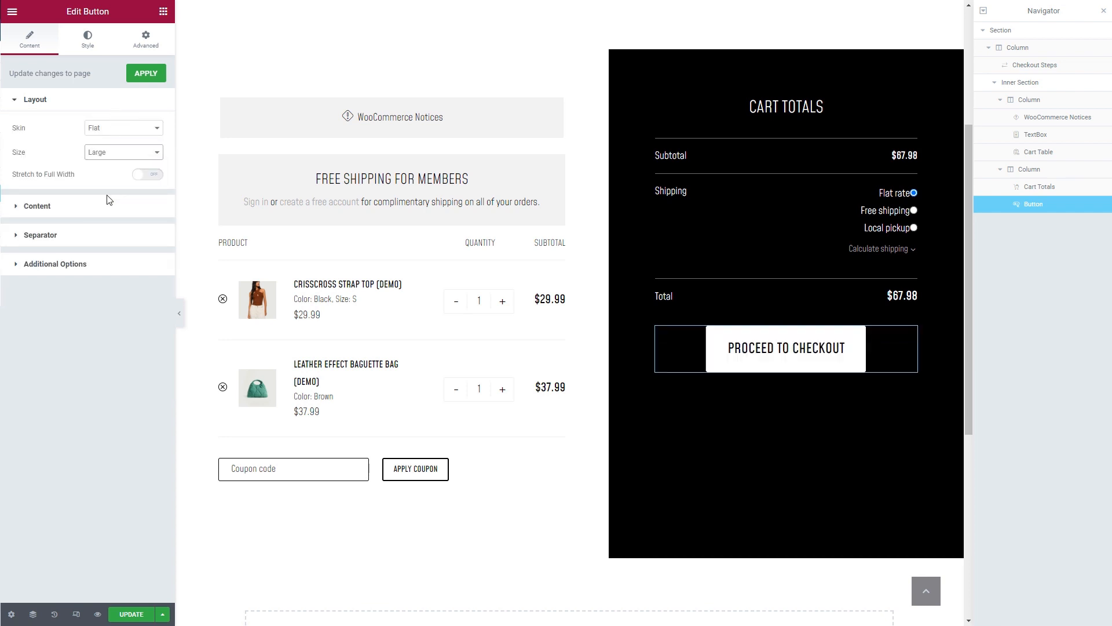
click(143, 175)
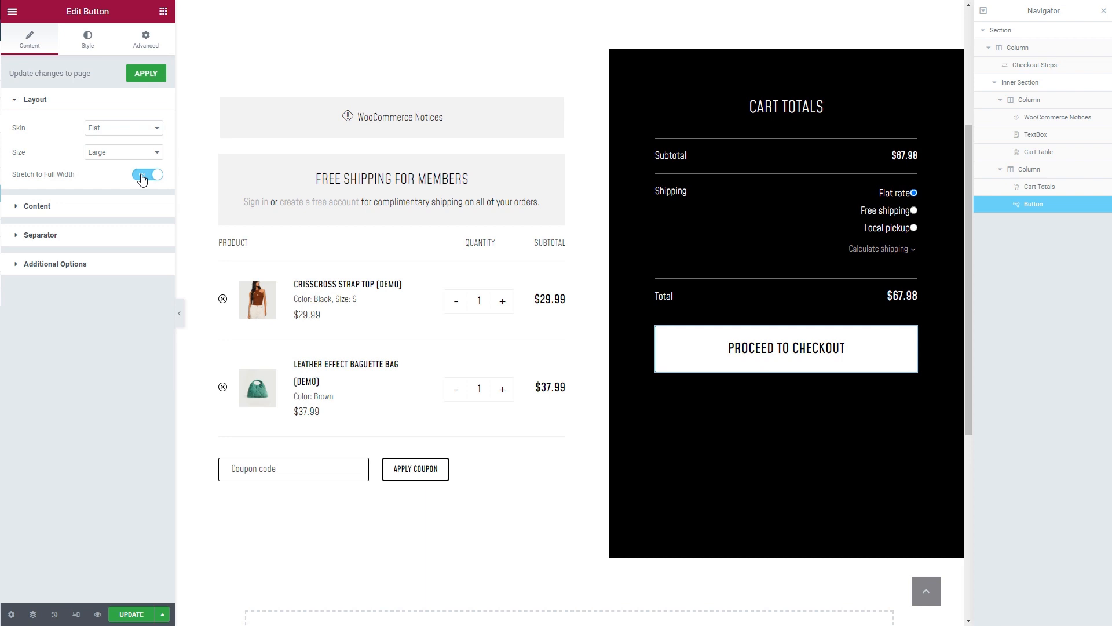
- Give the inner section a solid black border with a width of 1 on all sides
click(1044, 85)
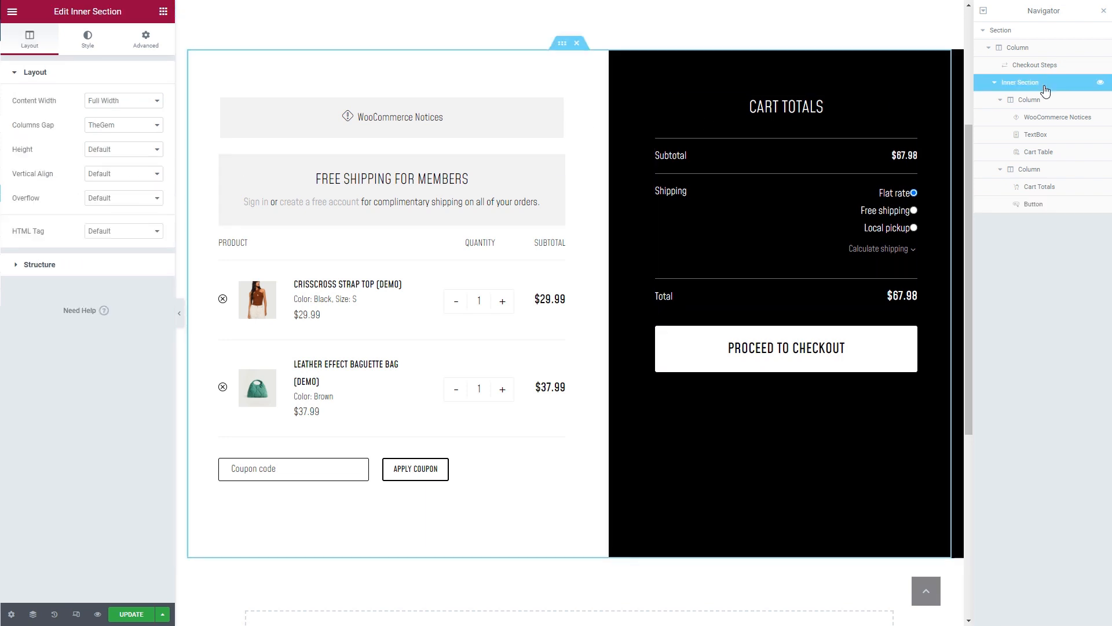
click(89, 38)
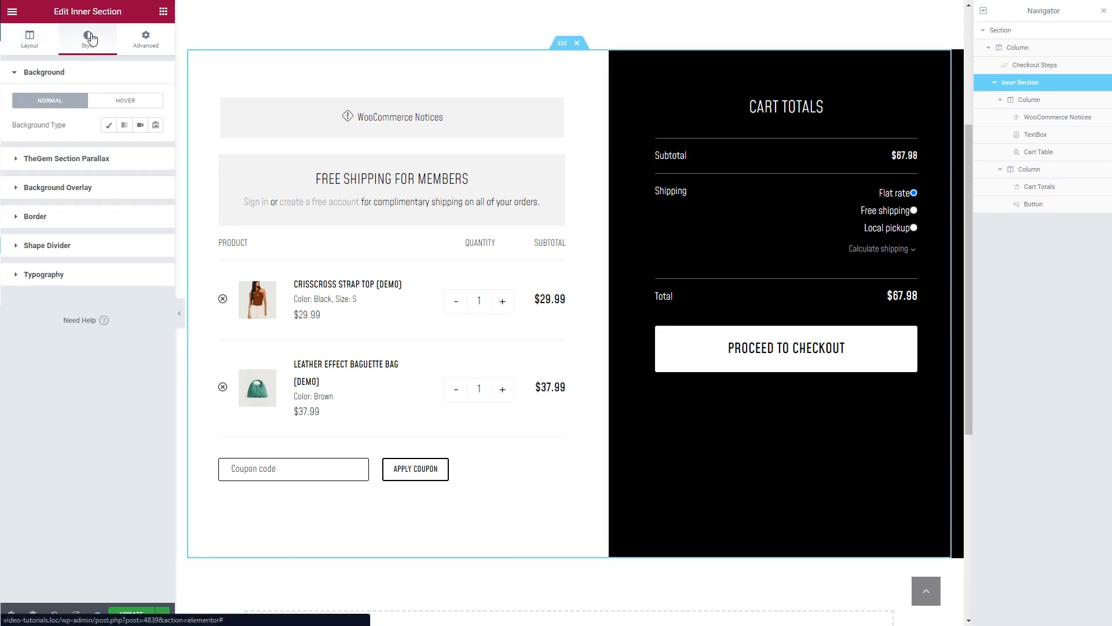
click(79, 214)
click(106, 212)
click(108, 246)
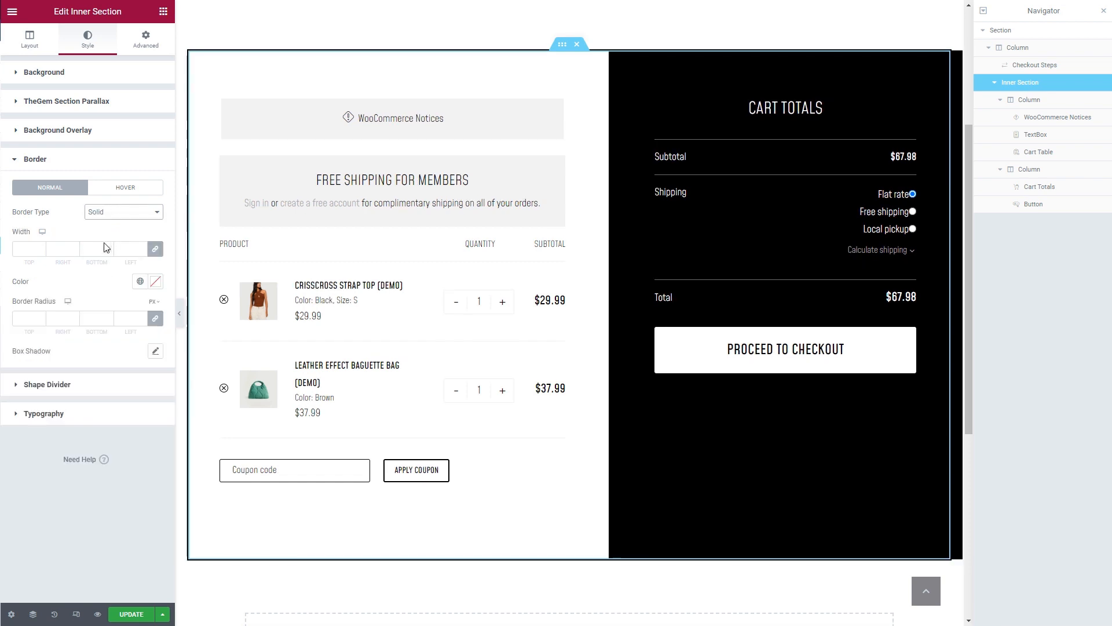
text(1)
click(155, 281)
click(48, 518)
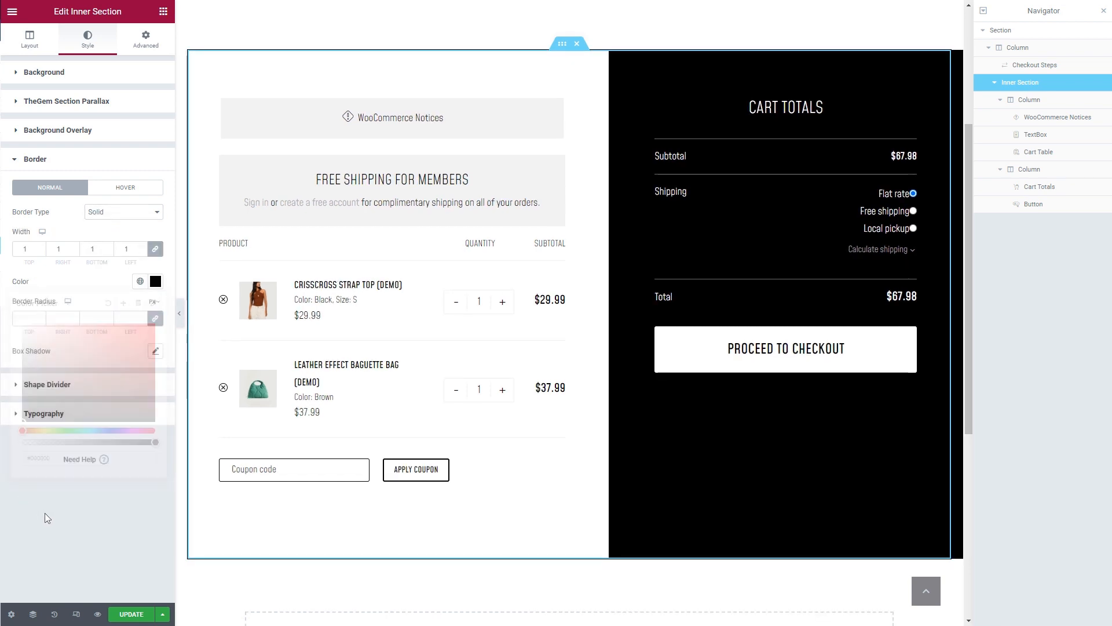
- Examine the linked products settings in the product data of the "Crisscross strap top (Demo)" product
scroll(570, 313, down, 4)
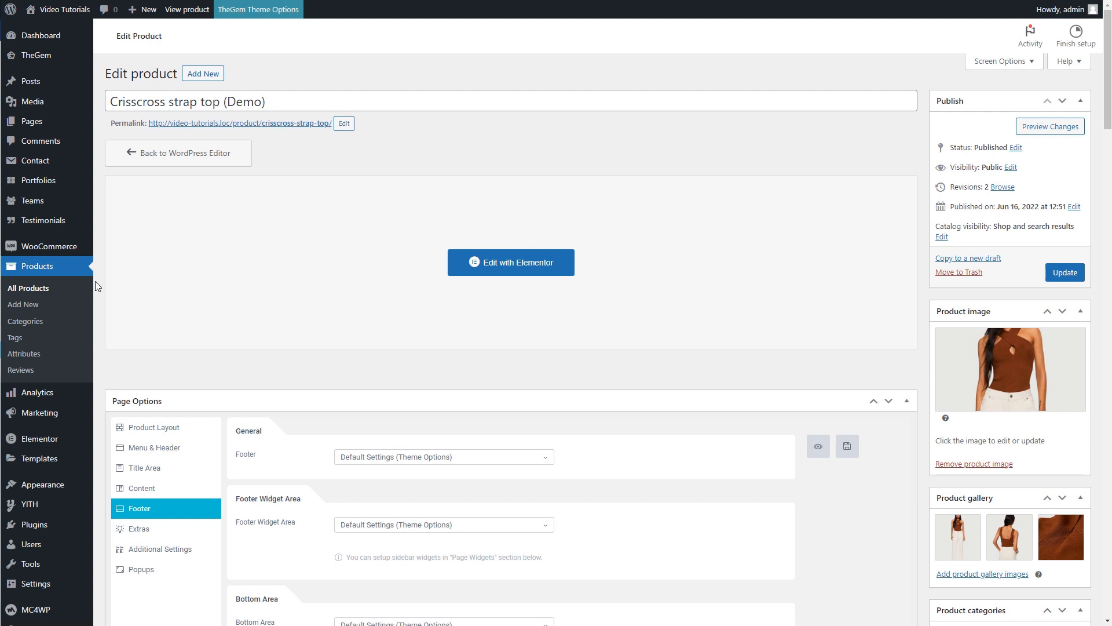
scroll(95, 280, down, 6)
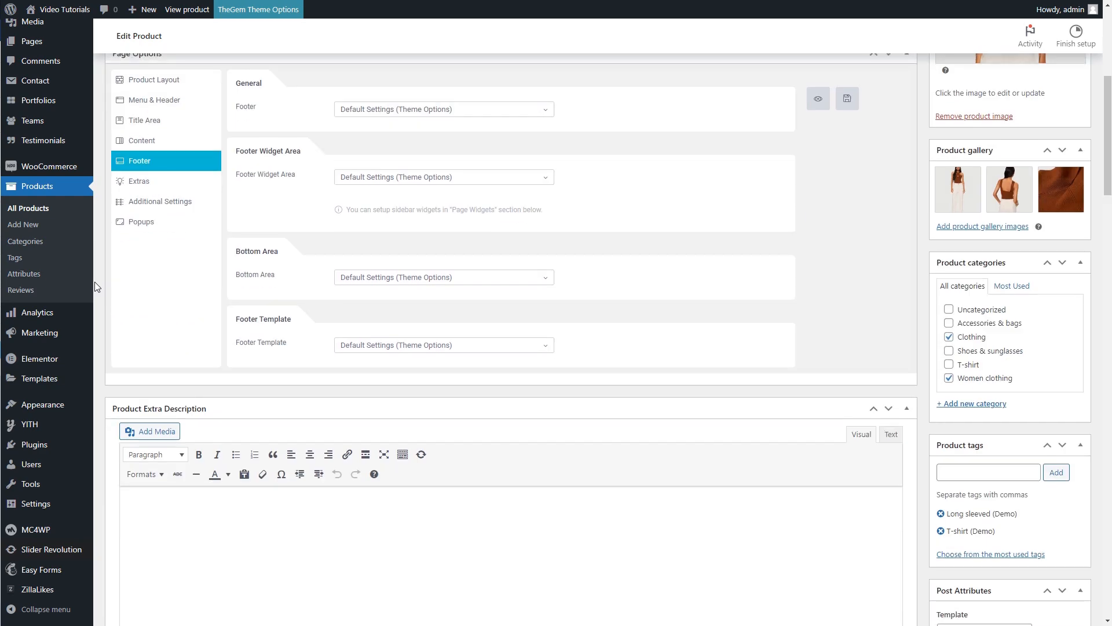
scroll(95, 283, down, 10)
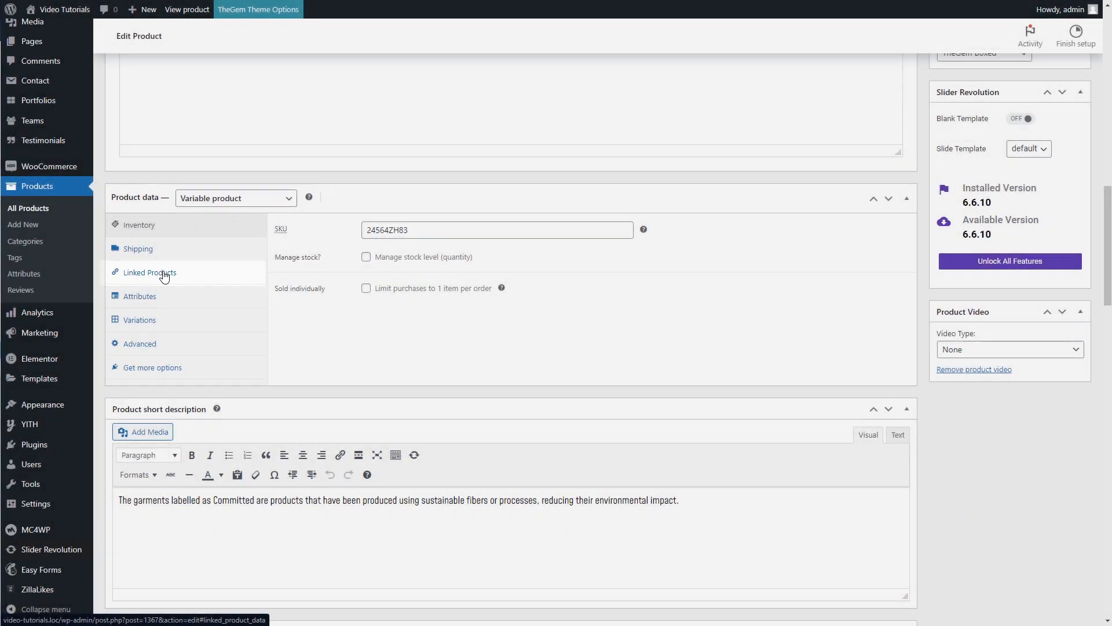
click(165, 277)
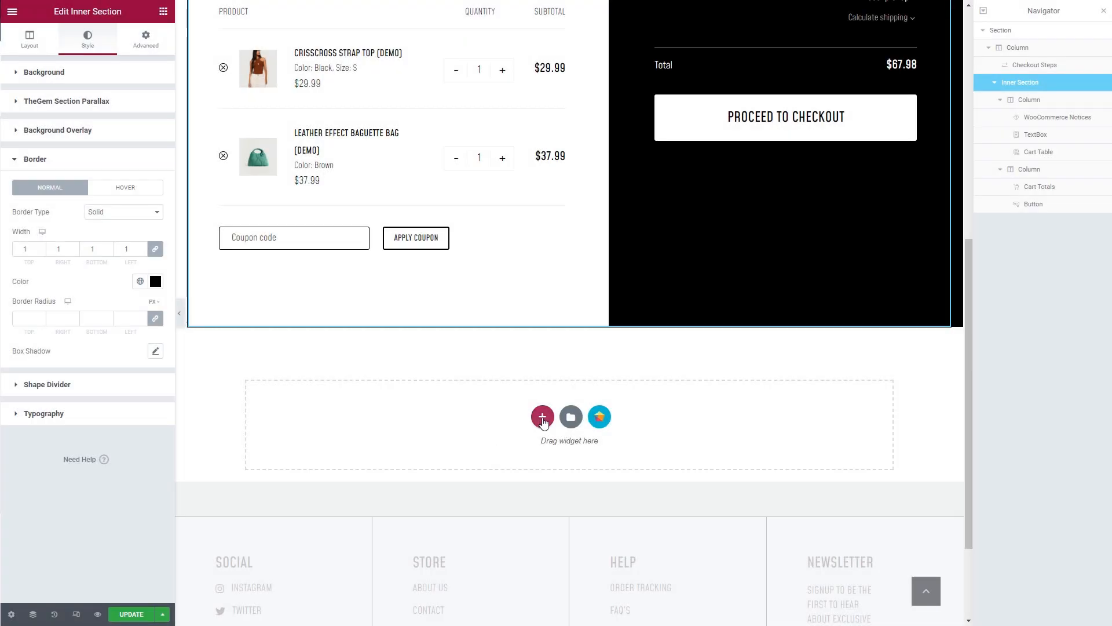
- Add a single-column section below the cart section in the template and place a Products Grid widget in it
click(543, 416)
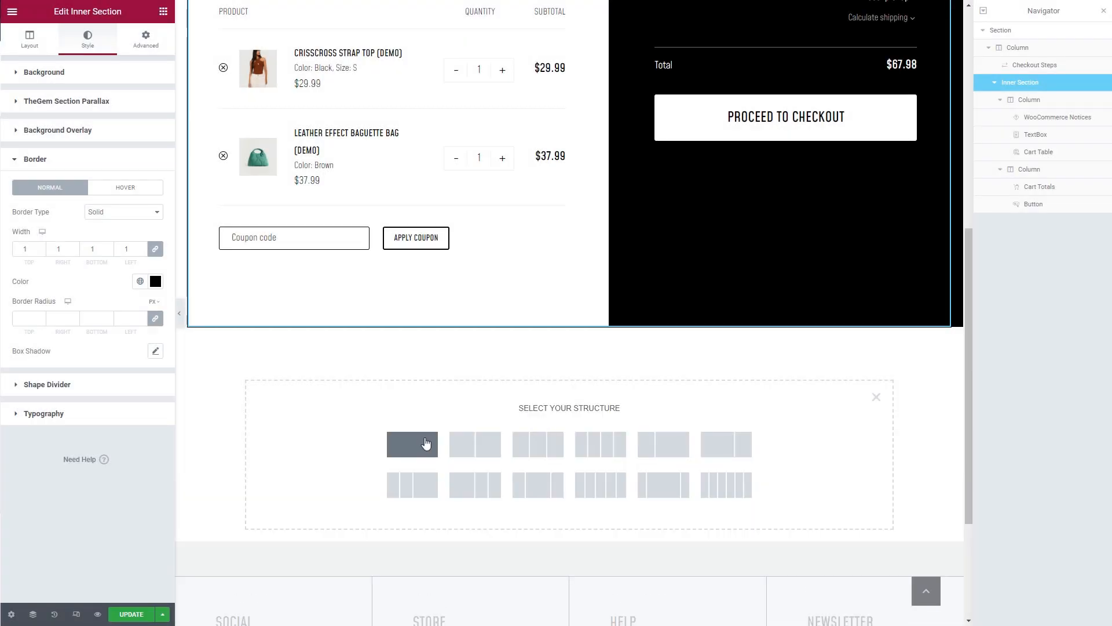
click(421, 443)
click(570, 350)
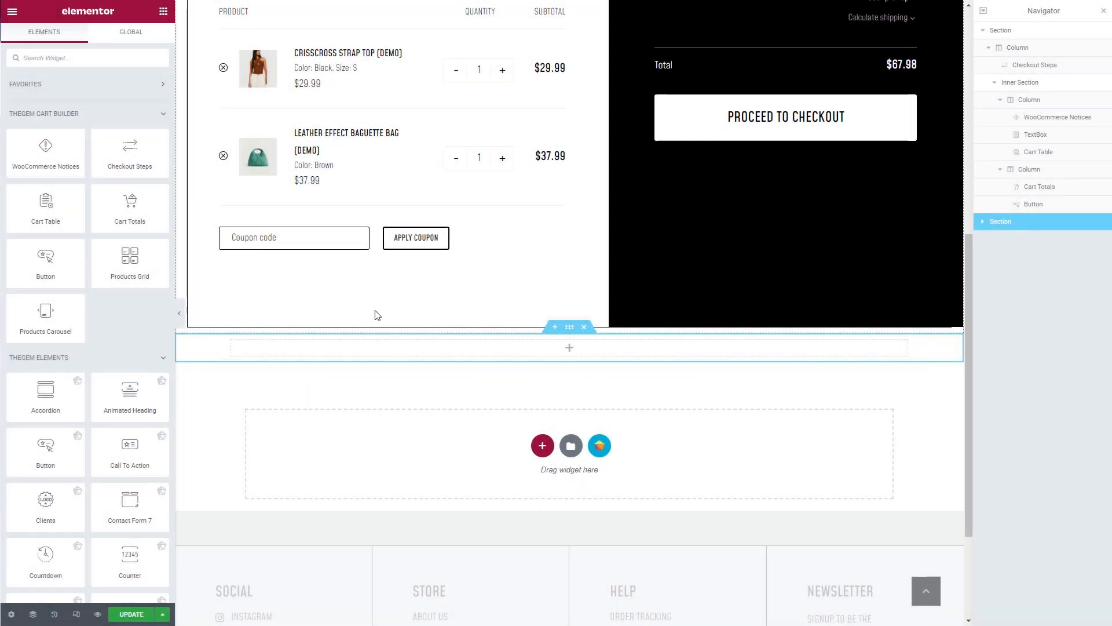
drag(129, 258, 486, 352)
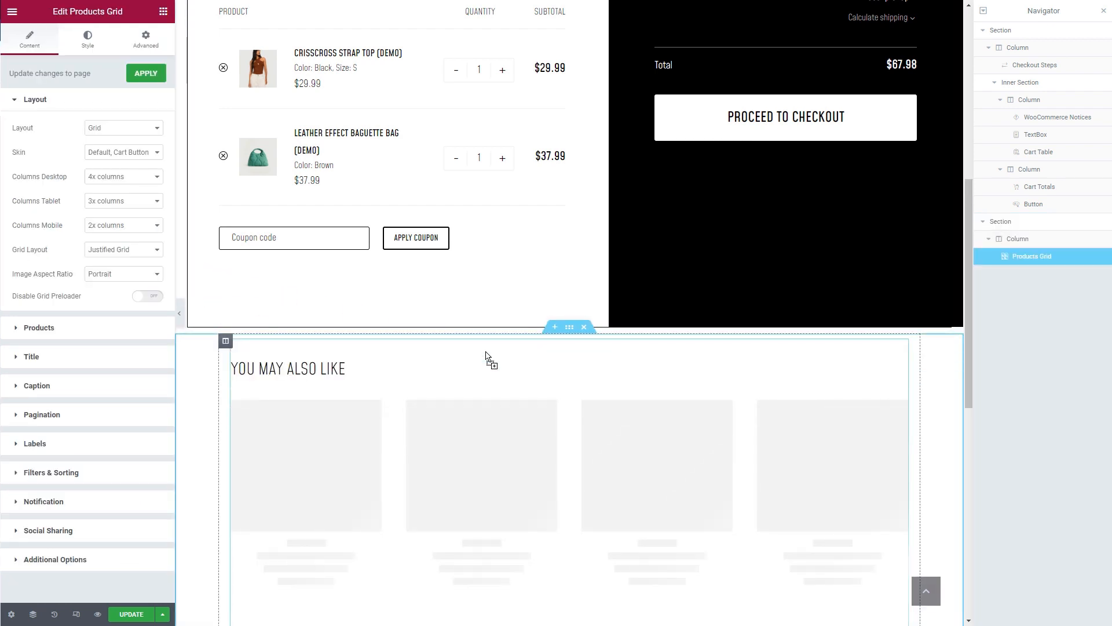
scroll(485, 352, down, 2)
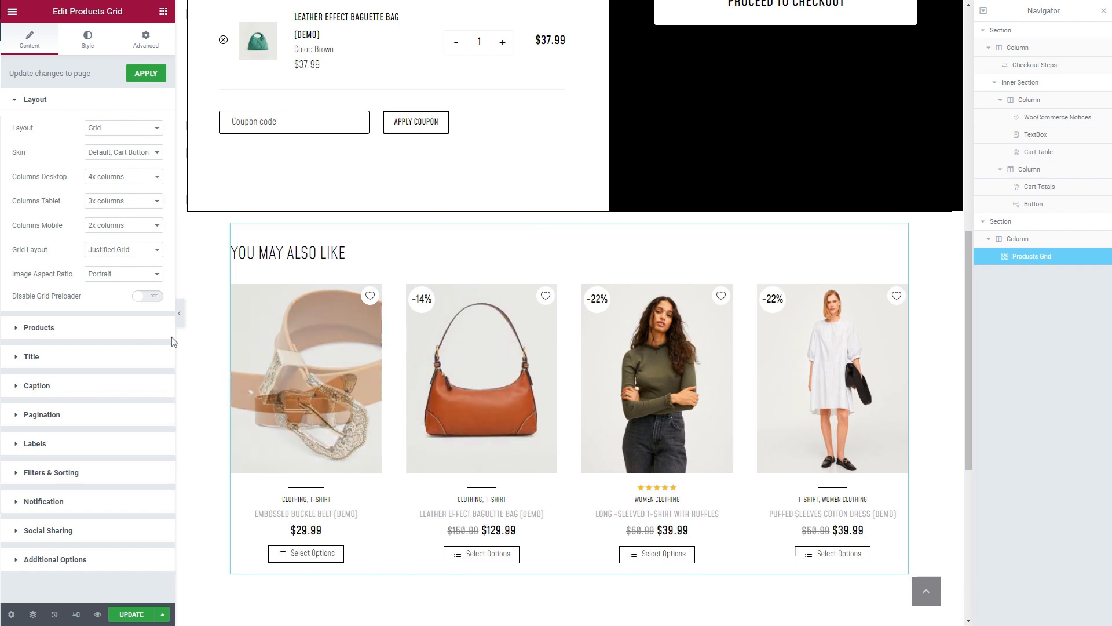
- Try the "Display products by categories / attributes" source for the Products Grid and restore Cross-Sell Products
click(99, 340)
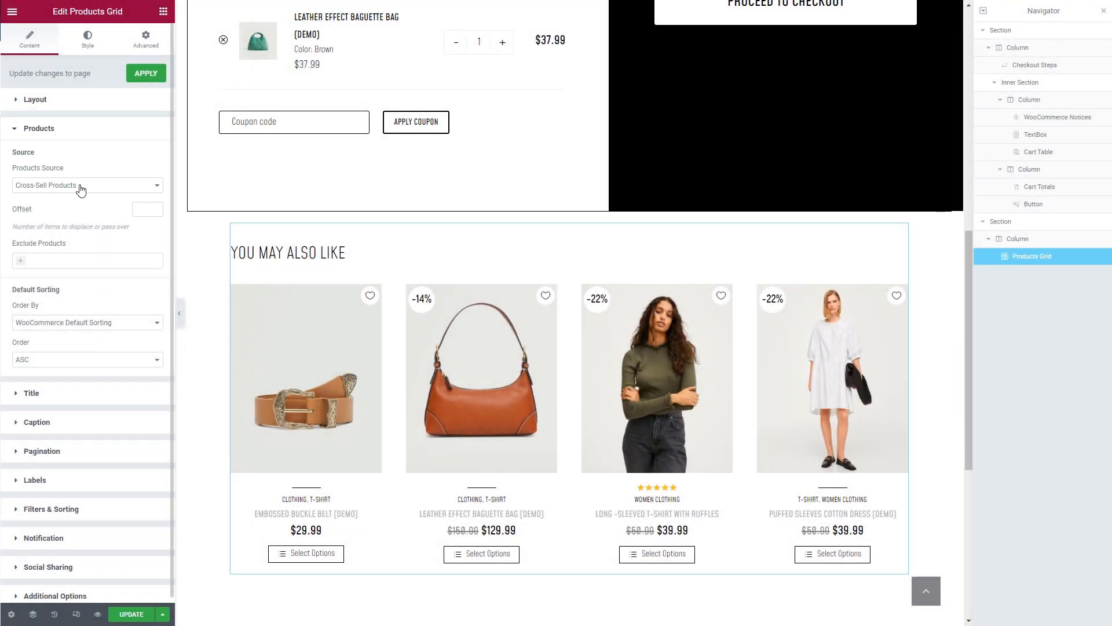
click(80, 185)
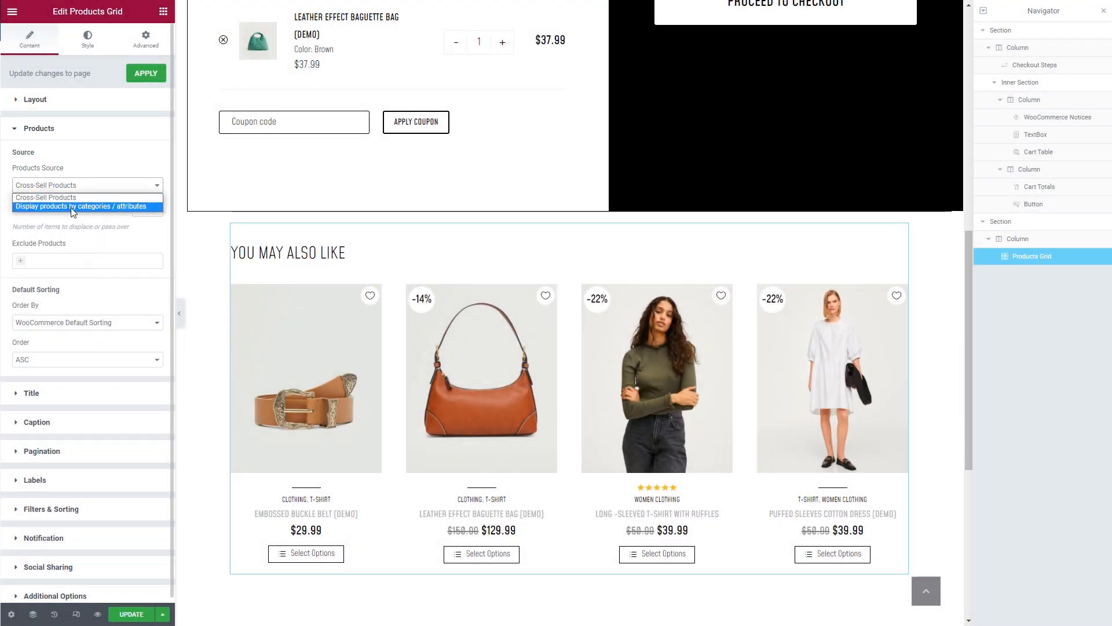
click(71, 207)
click(56, 223)
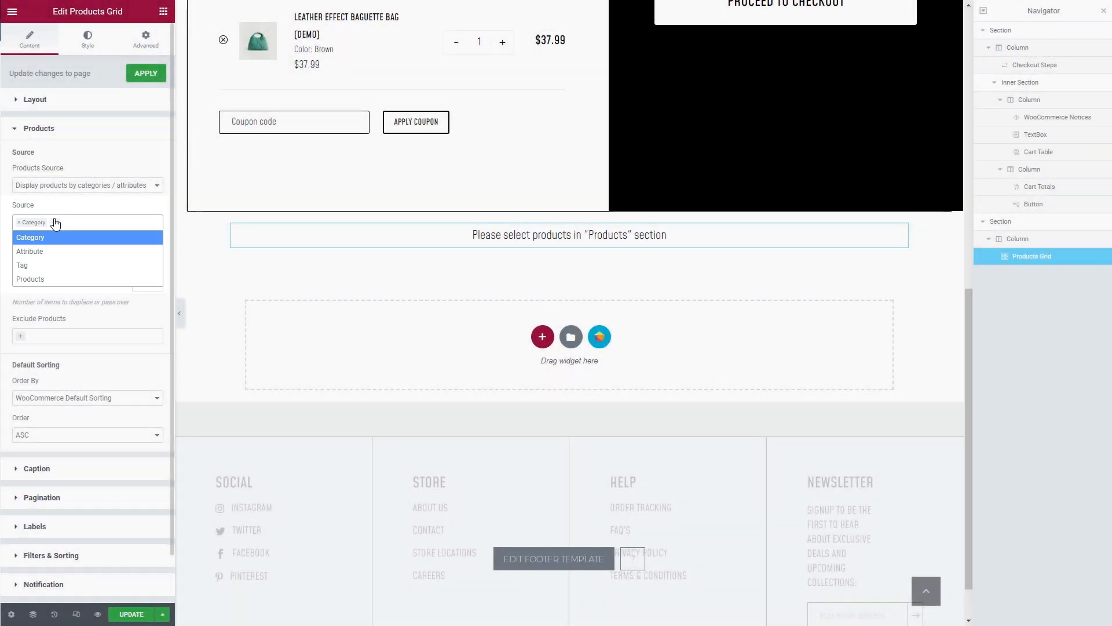
click(55, 223)
click(71, 186)
click(68, 198)
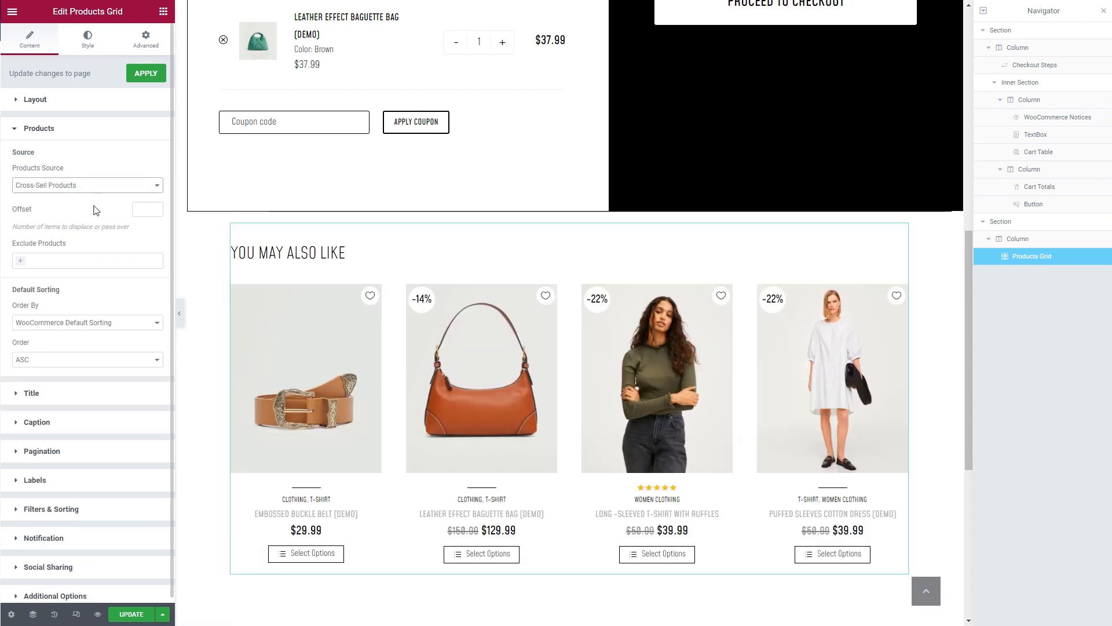
- Center the Products Grid title and set the content width of its section to Full Width
click(83, 393)
click(123, 230)
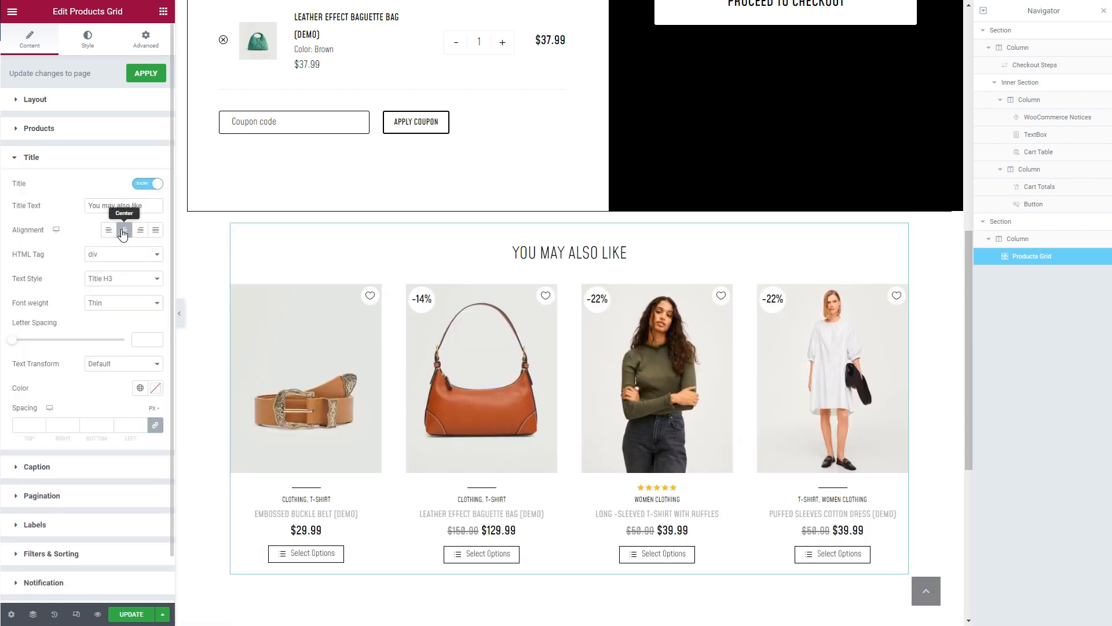
click(995, 222)
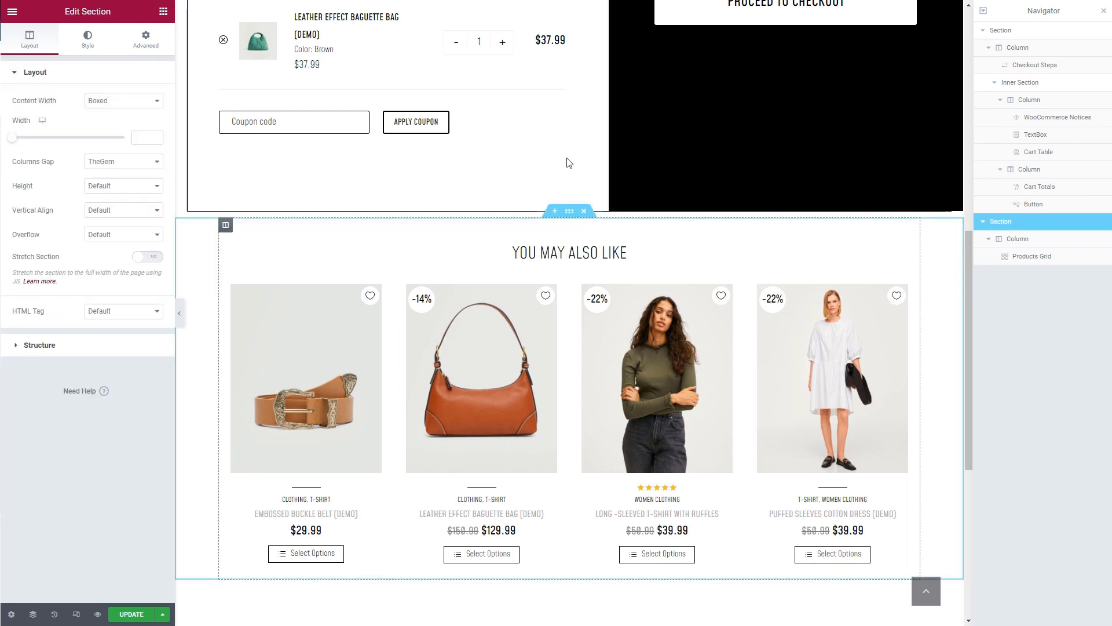
click(149, 102)
click(141, 118)
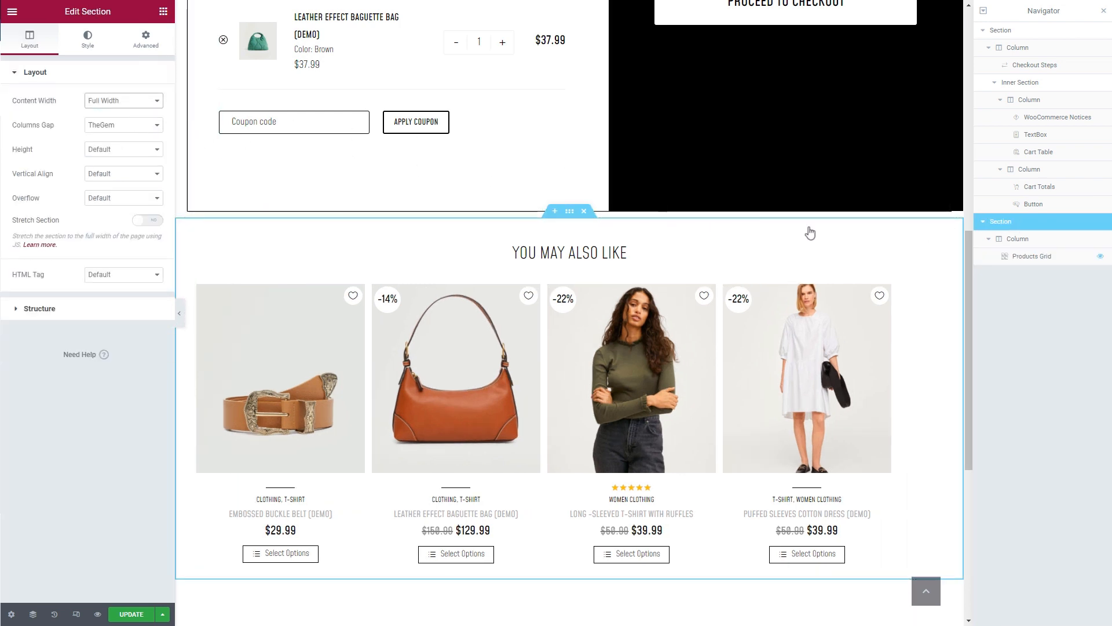
- Enable the Disable Grid Preloader and Used in fullwidth section options for the Products Grid
click(1043, 262)
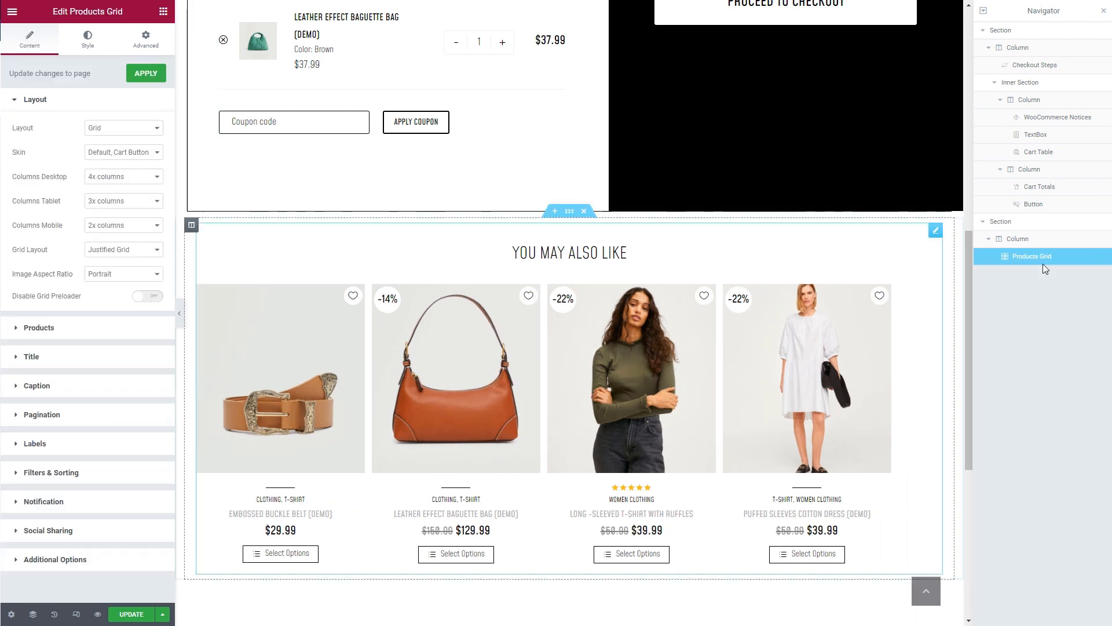
click(151, 297)
click(89, 48)
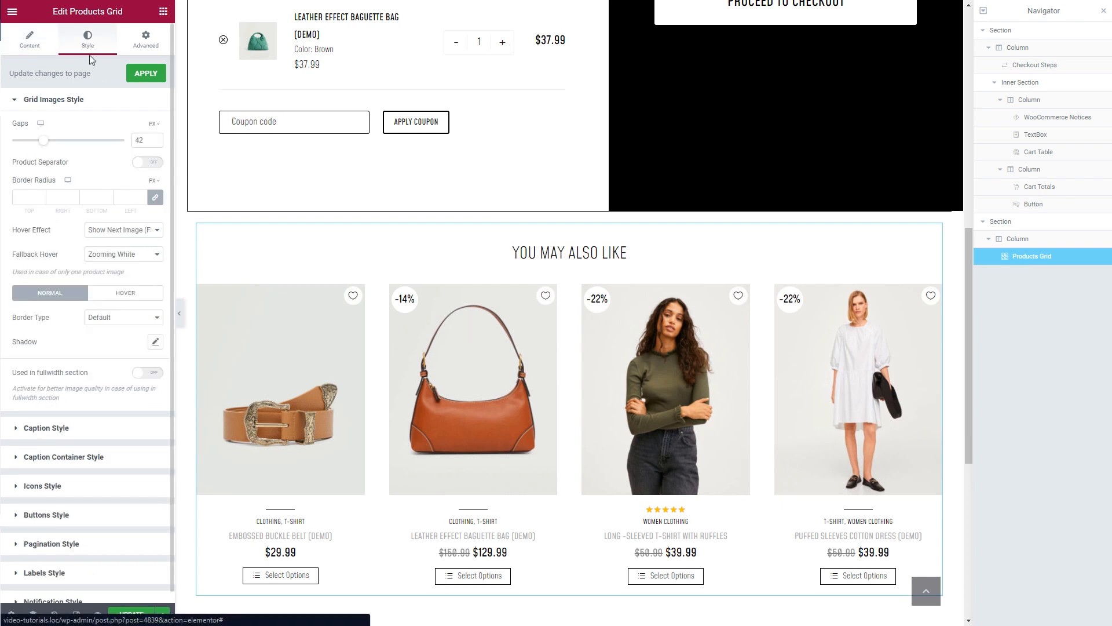
click(150, 378)
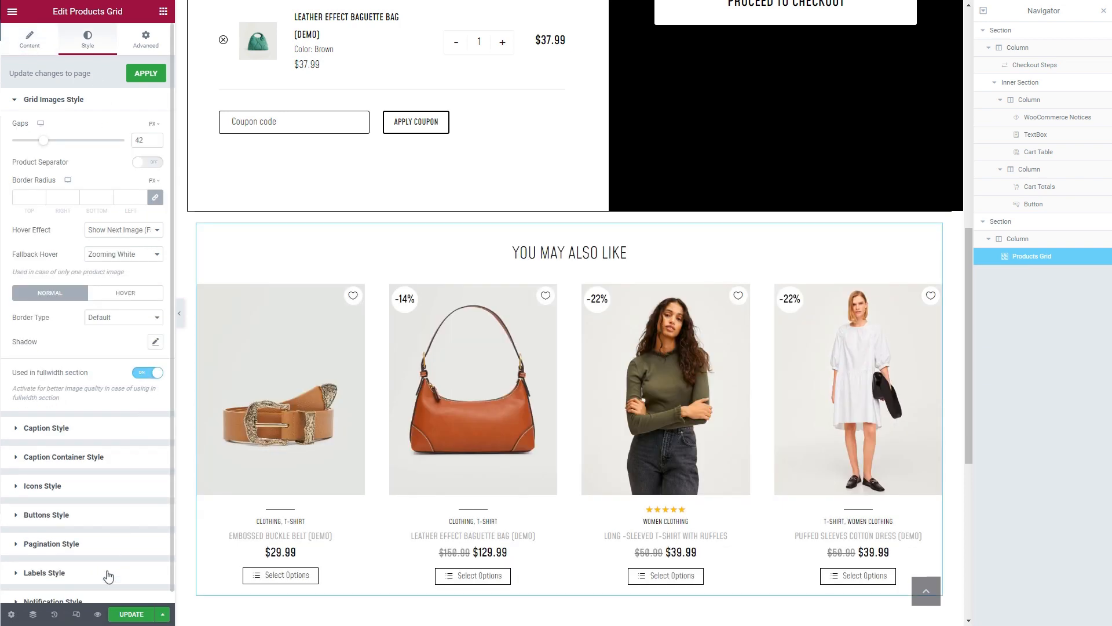
- Preview the cart template and look through the page down to the footer and back up
click(98, 615)
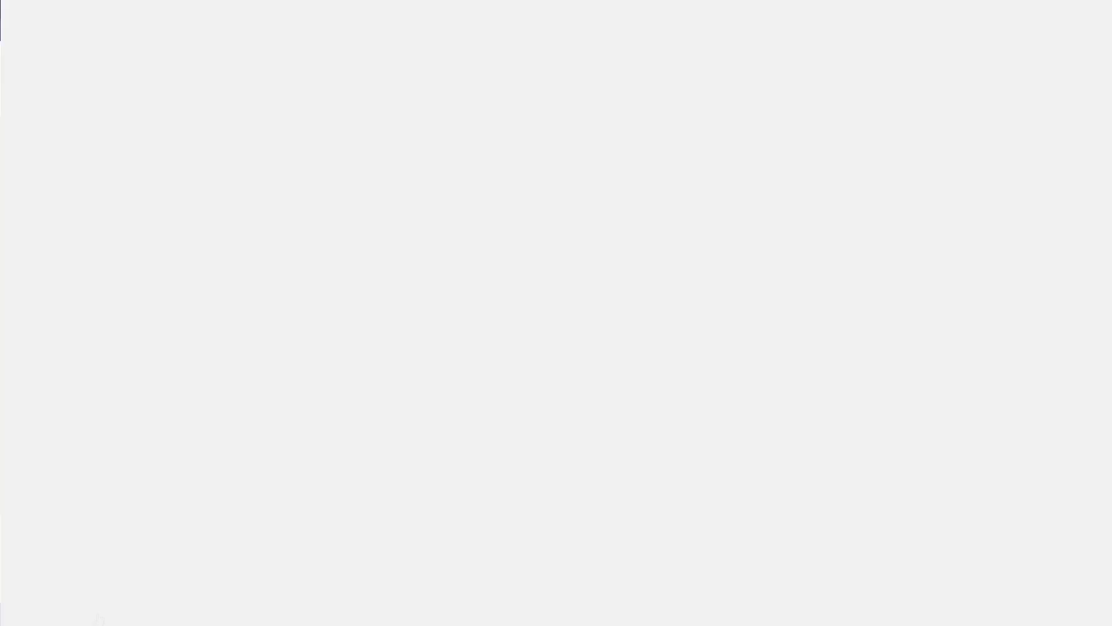
scroll(556, 322, down, 12)
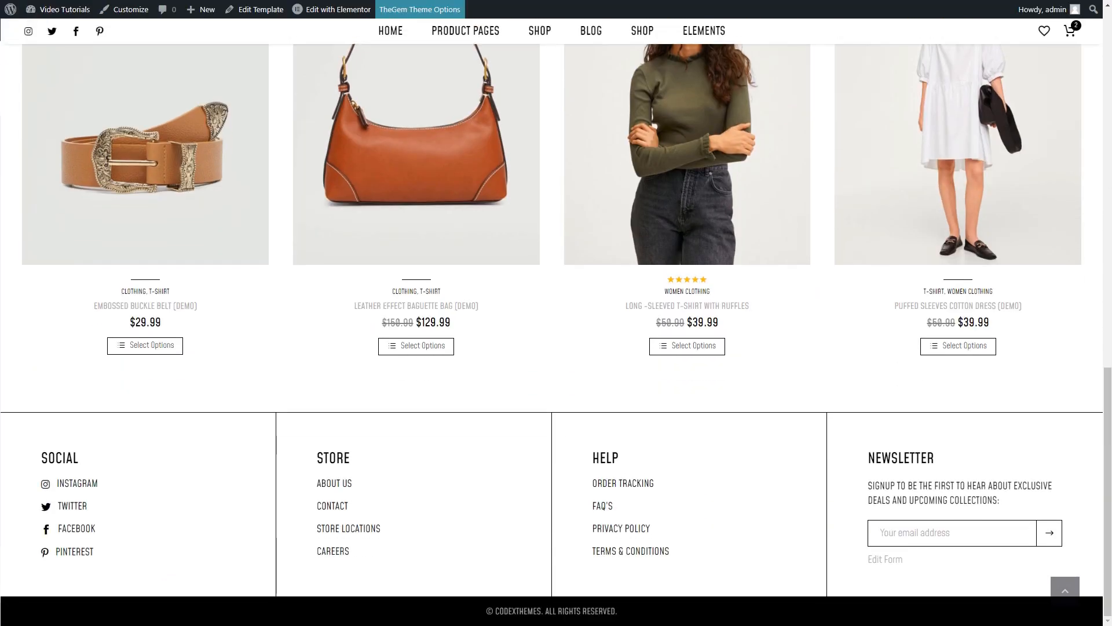
scroll(556, 321, up, 10)
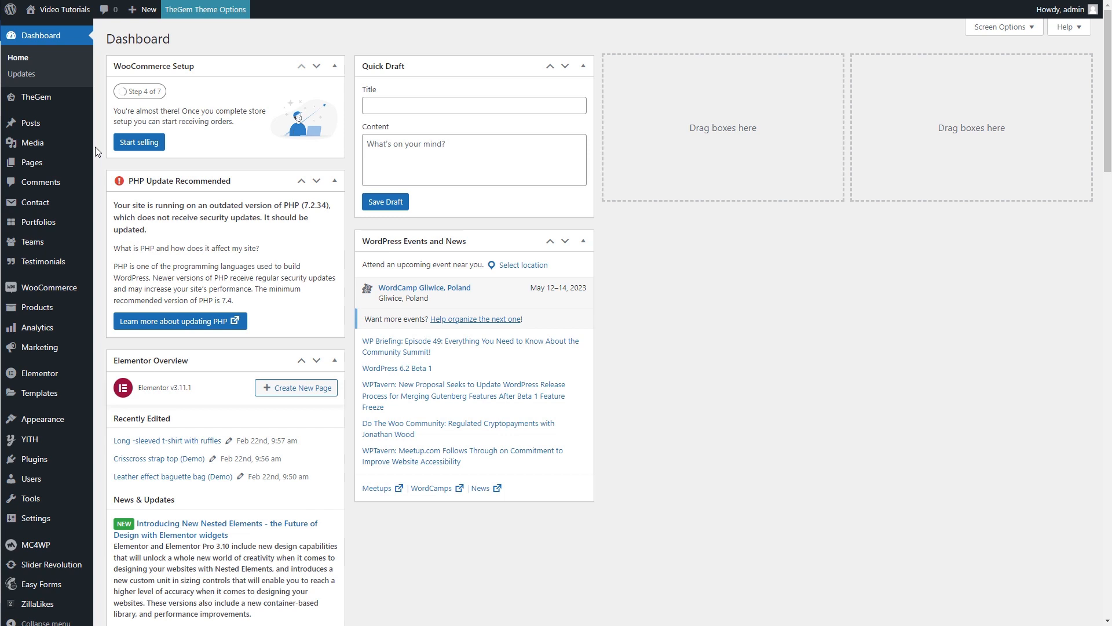
- Open the list of templates in TheGem Templates Builder from the WordPress dashboard
mouse_move(73, 103)
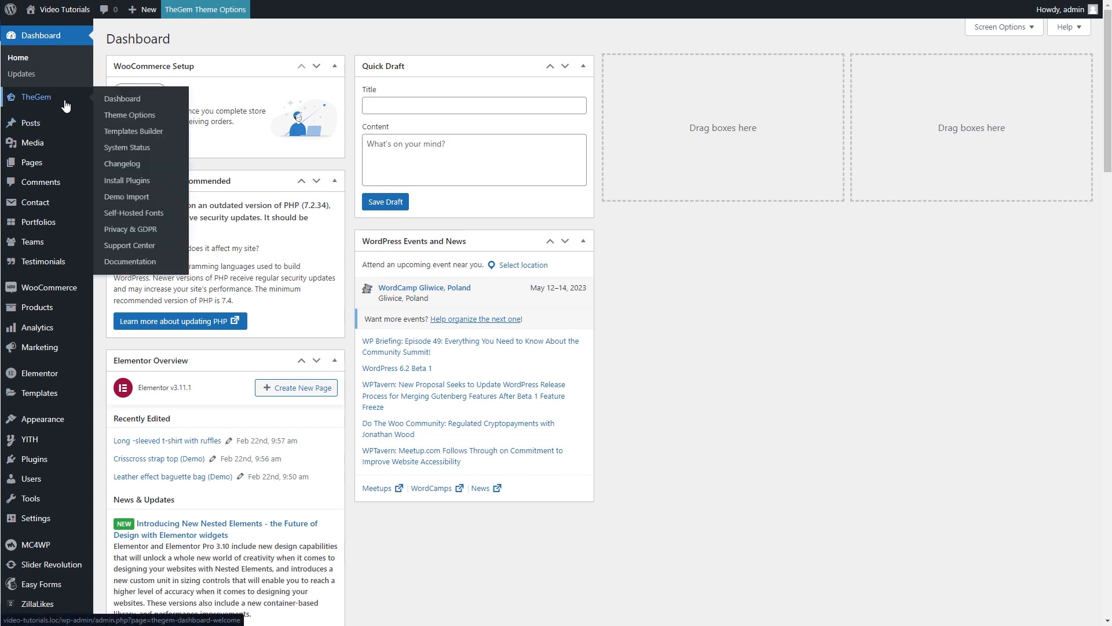
click(118, 131)
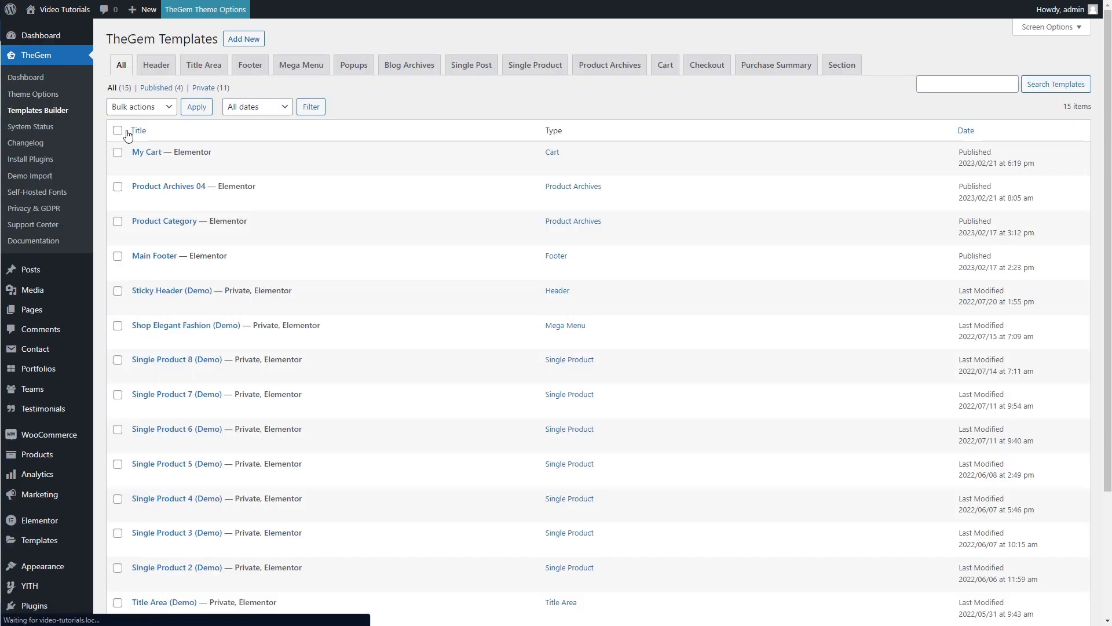
- Create a new Checkout template named "My Checkout" in the Templates Builder
click(703, 69)
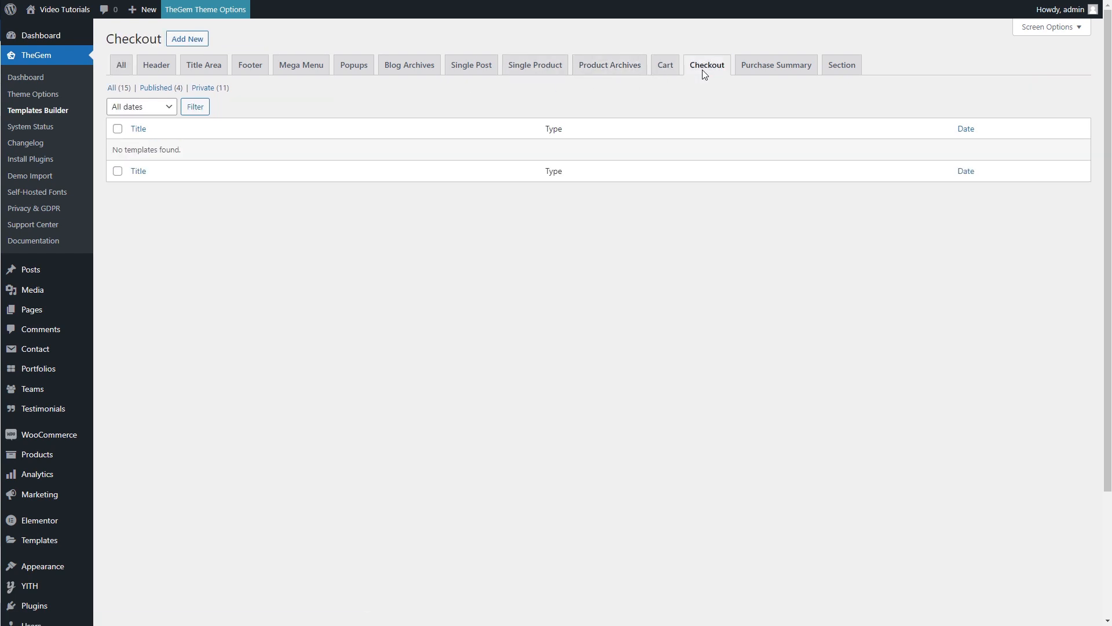
click(187, 41)
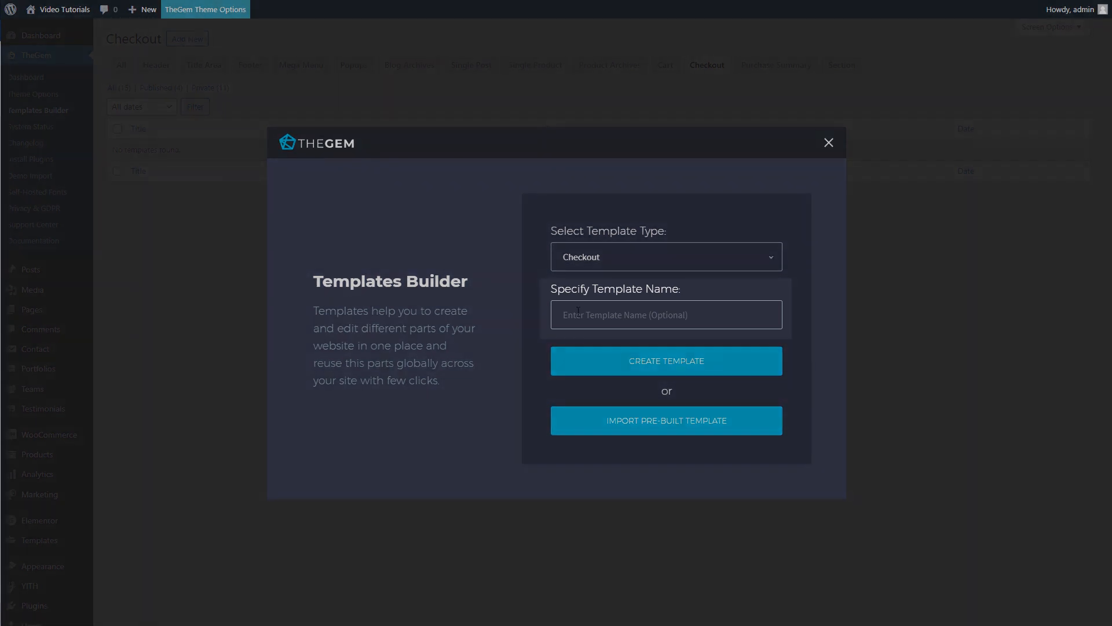
click(581, 313)
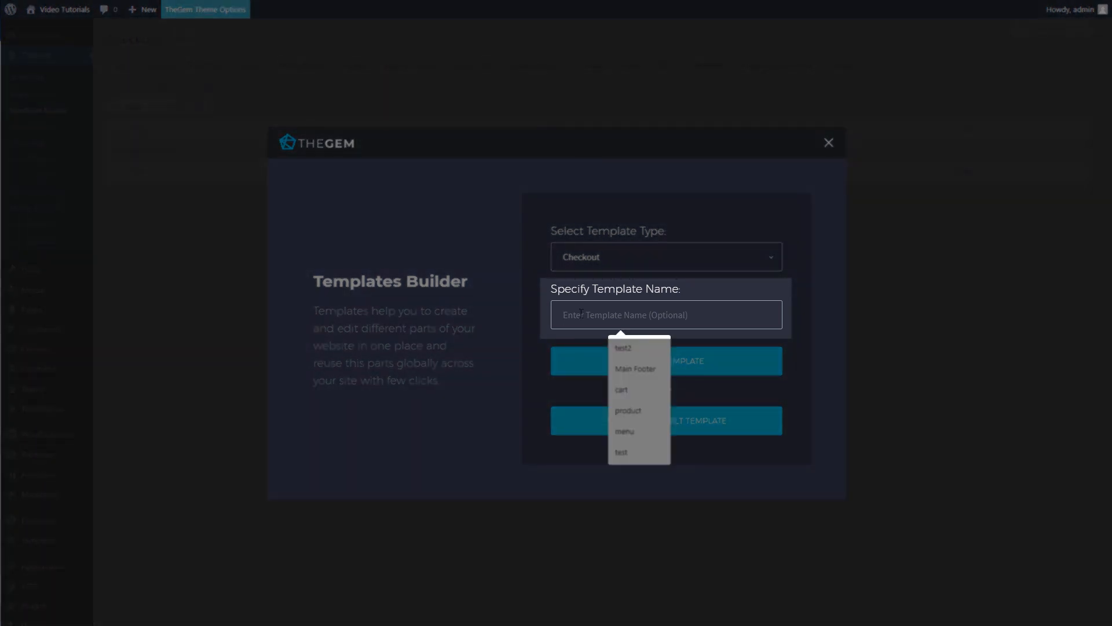
text(My Checkout)
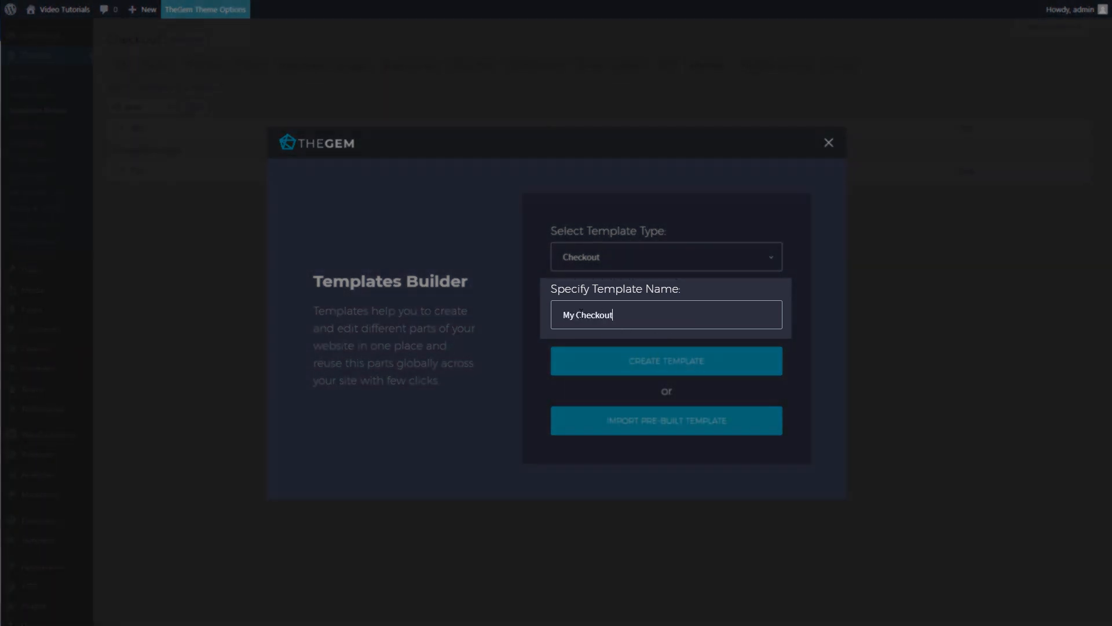
click(653, 370)
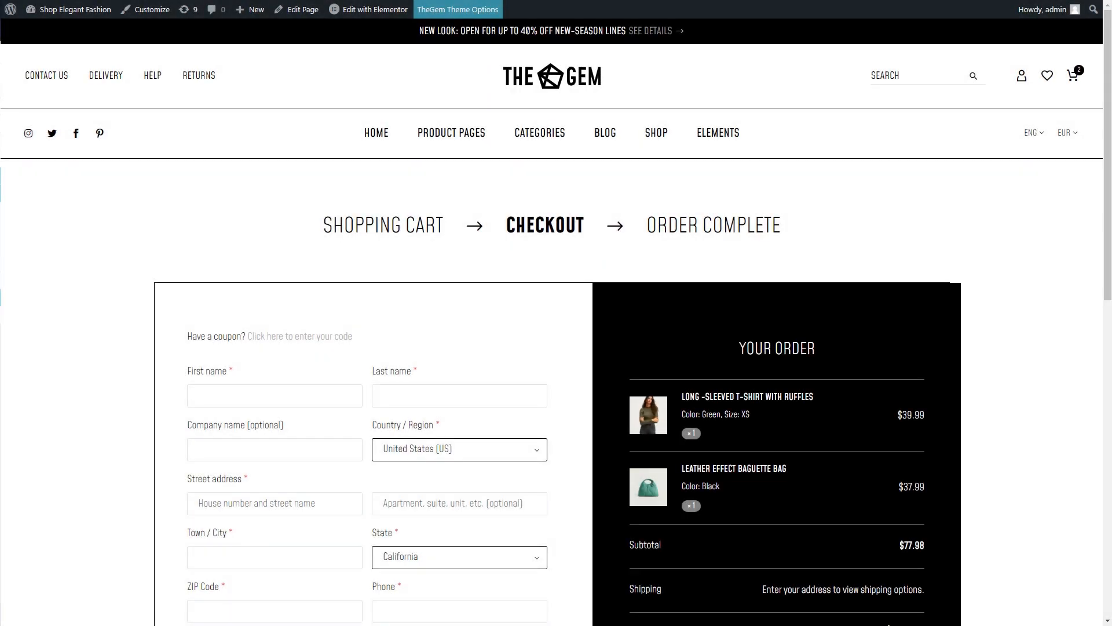
- Look through the sample Shop Elegant Fashion checkout page, from the checkout steps down to the order button and back
scroll(556, 348, down, 3)
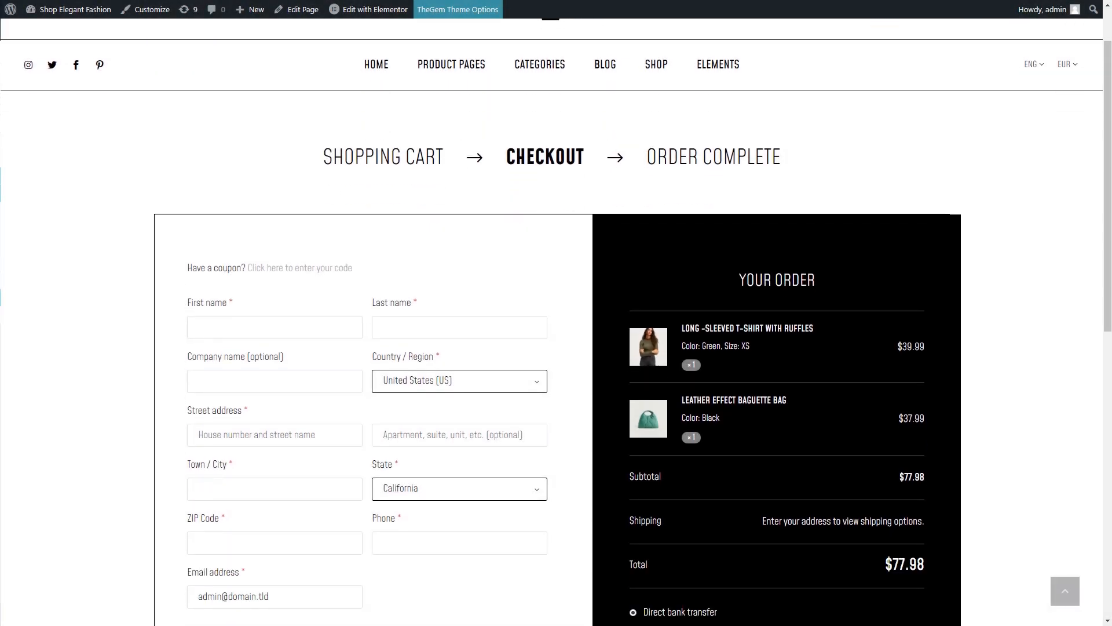
scroll(556, 322, down, 8)
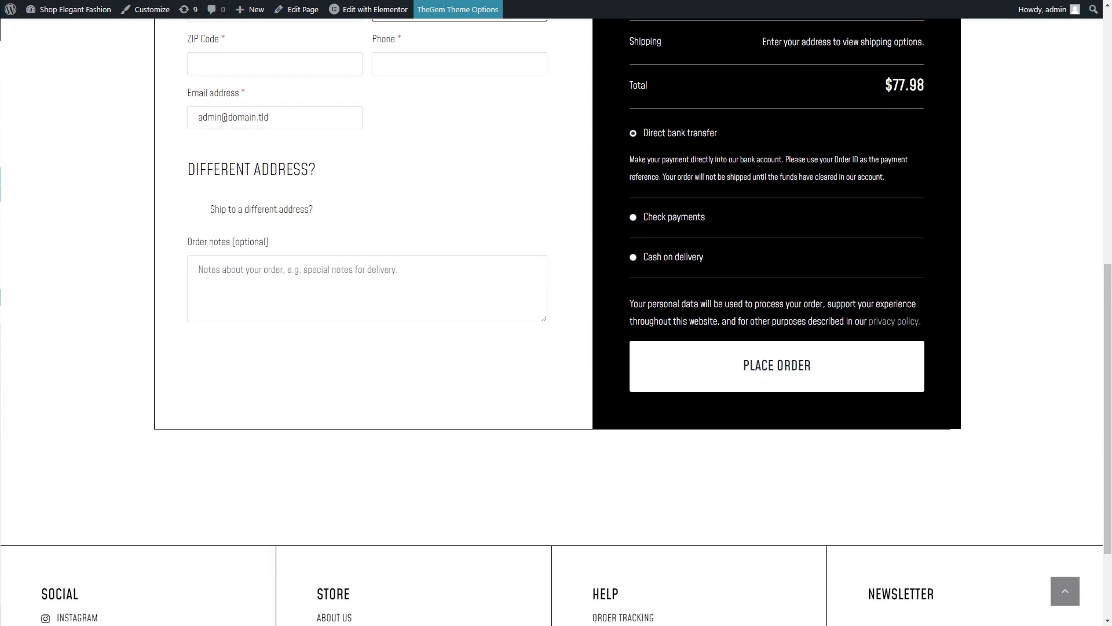
scroll(556, 336, up, 6)
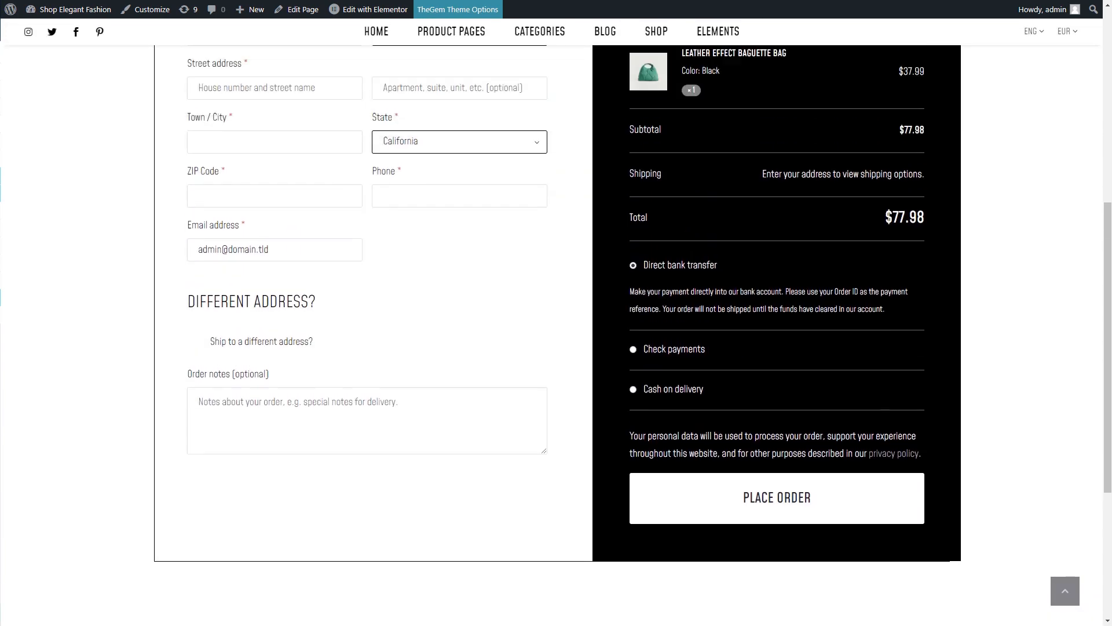
scroll(556, 336, up, 6)
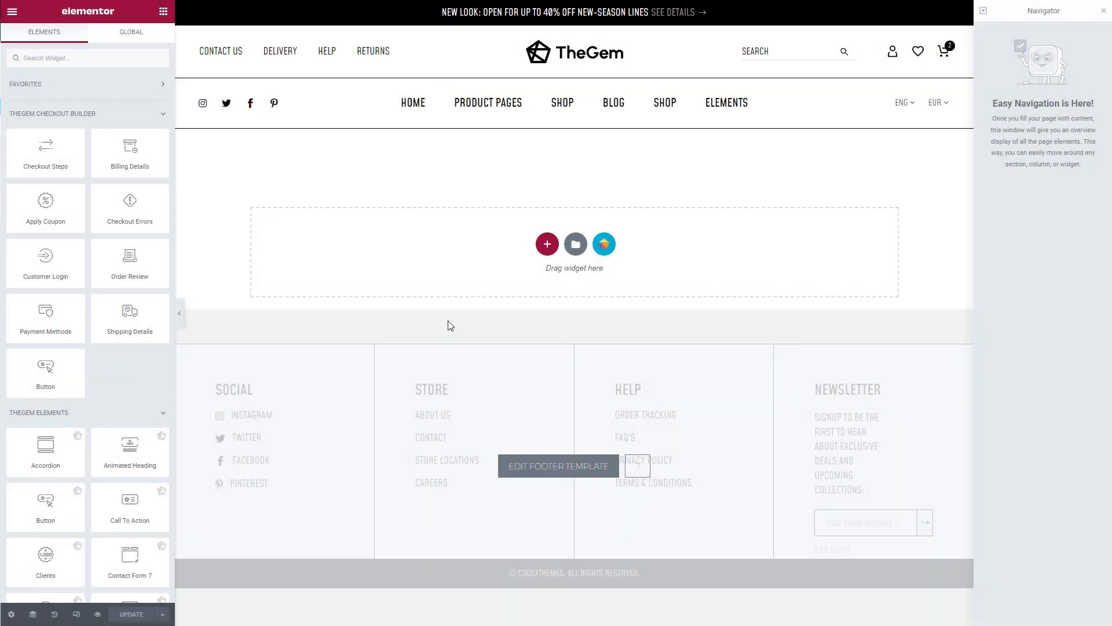
- Add the Checkout Steps widget and a two-column Inner Section below it, narrowing the section's right column to about 45%
drag(47, 152, 324, 246)
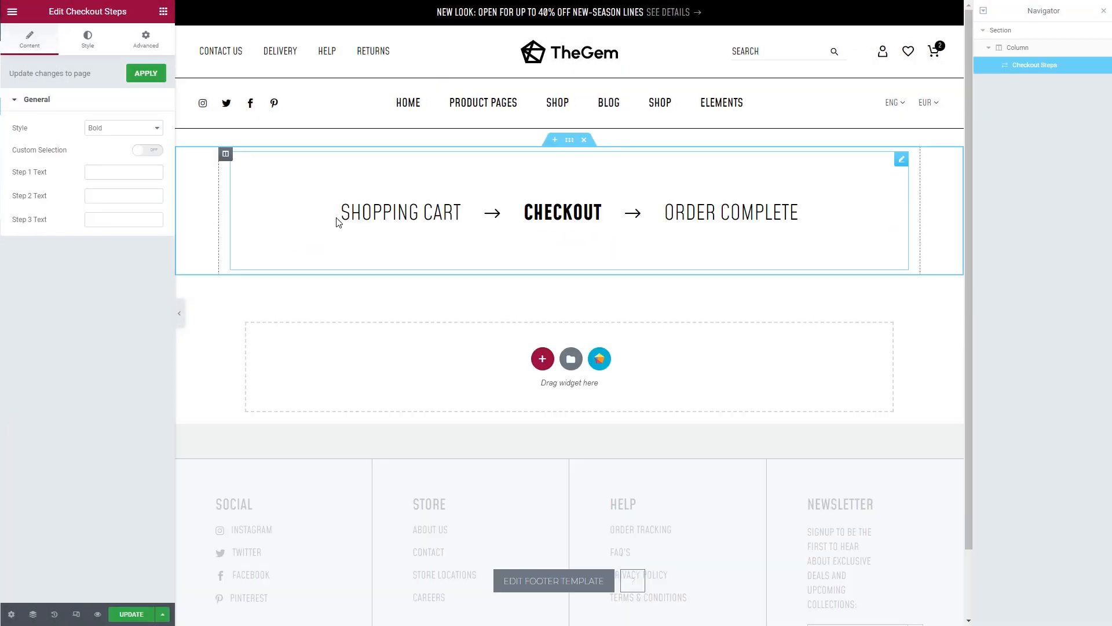
click(162, 12)
drag(41, 100, 453, 338)
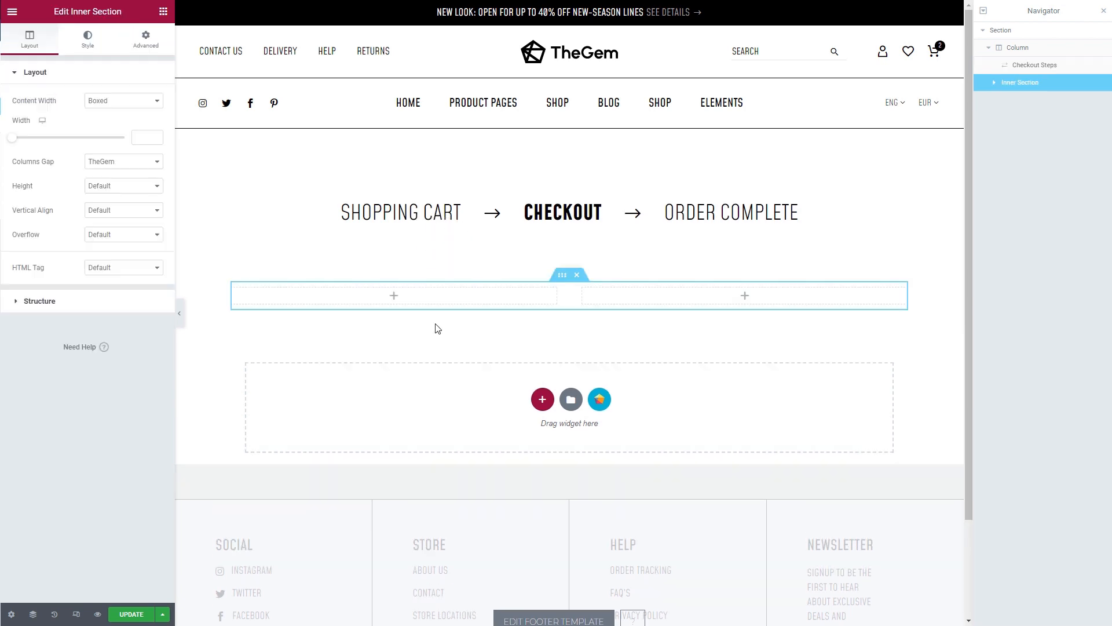
drag(569, 296, 605, 296)
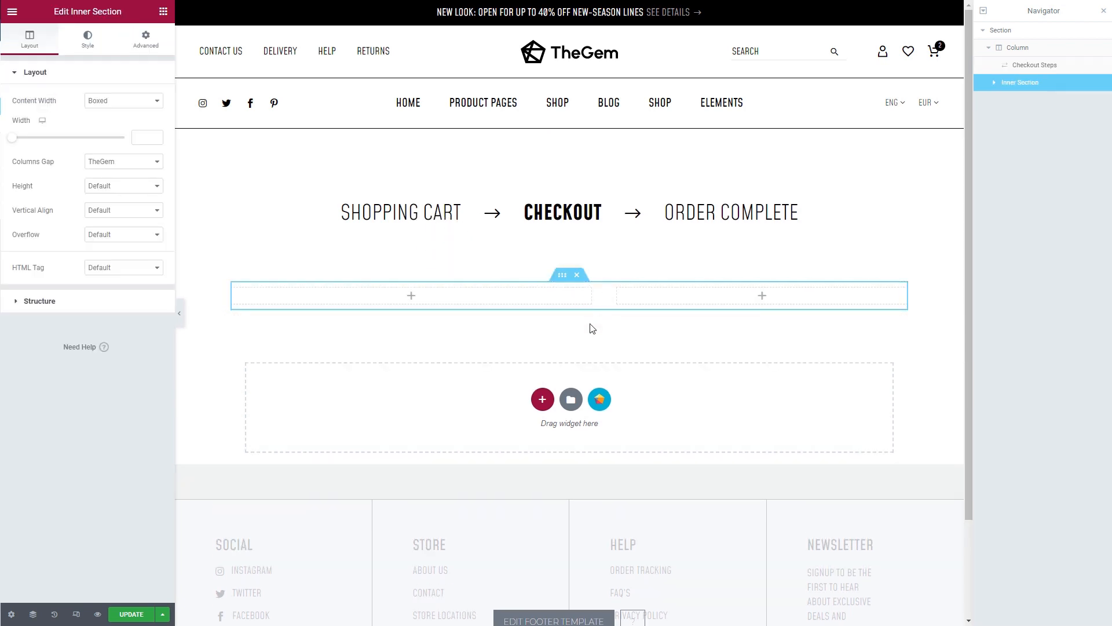
- Add the Checkout Errors widget to the Inner Section's left column and the Customer Login widget below it
click(410, 297)
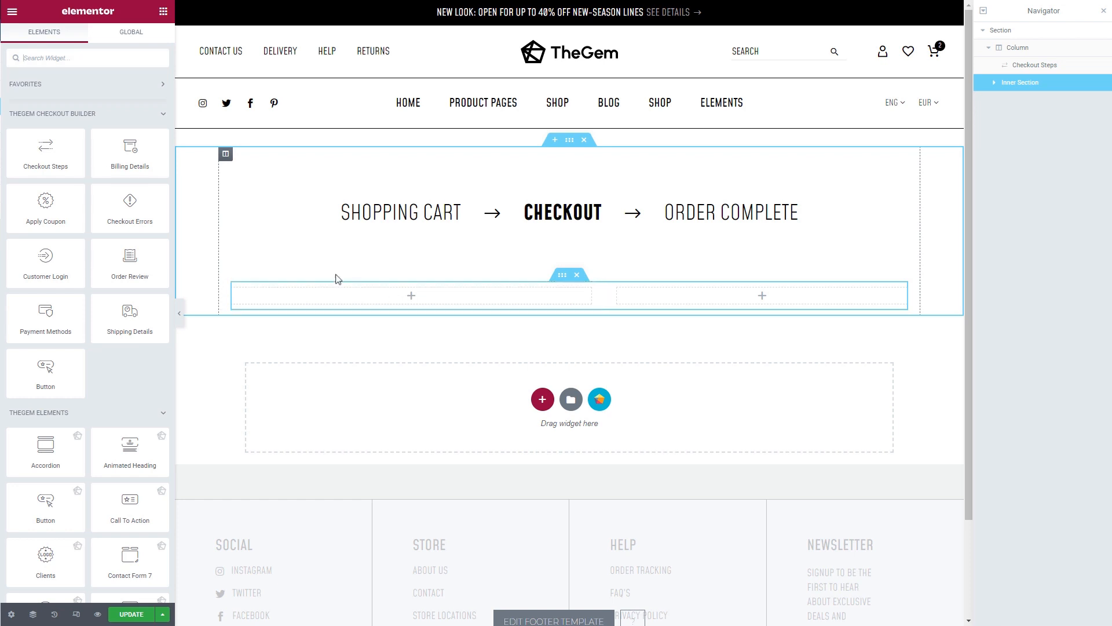
drag(139, 216, 413, 303)
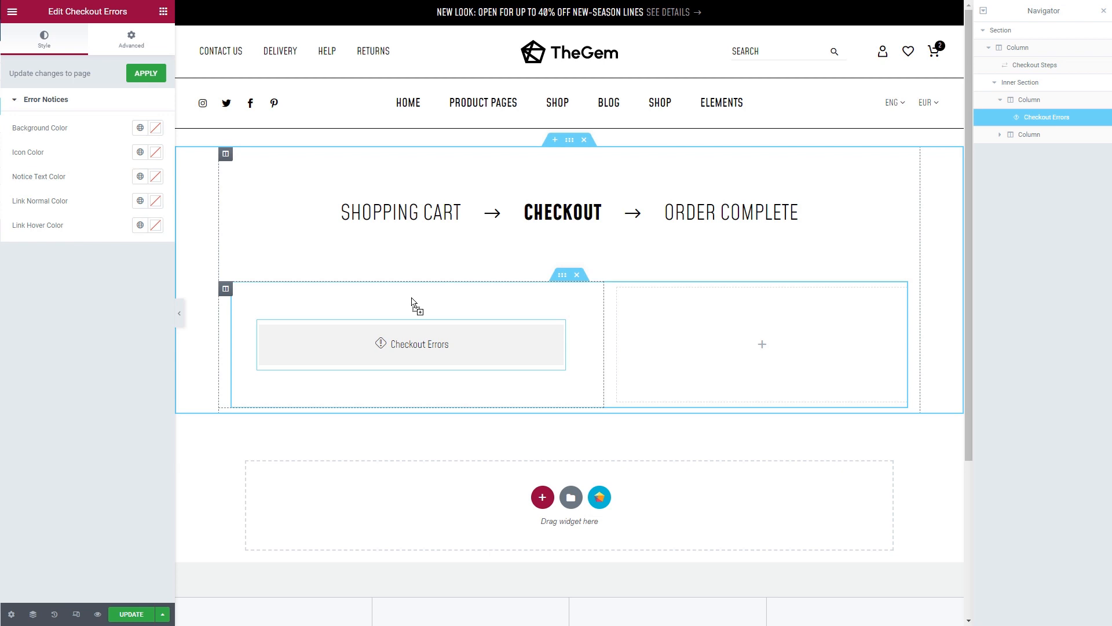
click(163, 12)
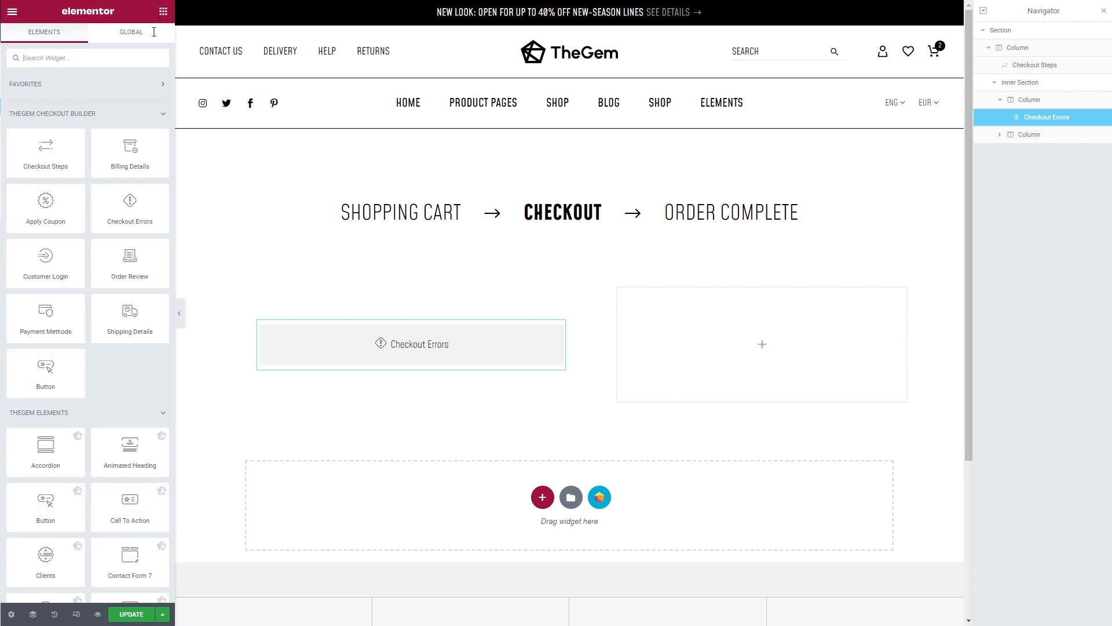
drag(46, 261, 409, 362)
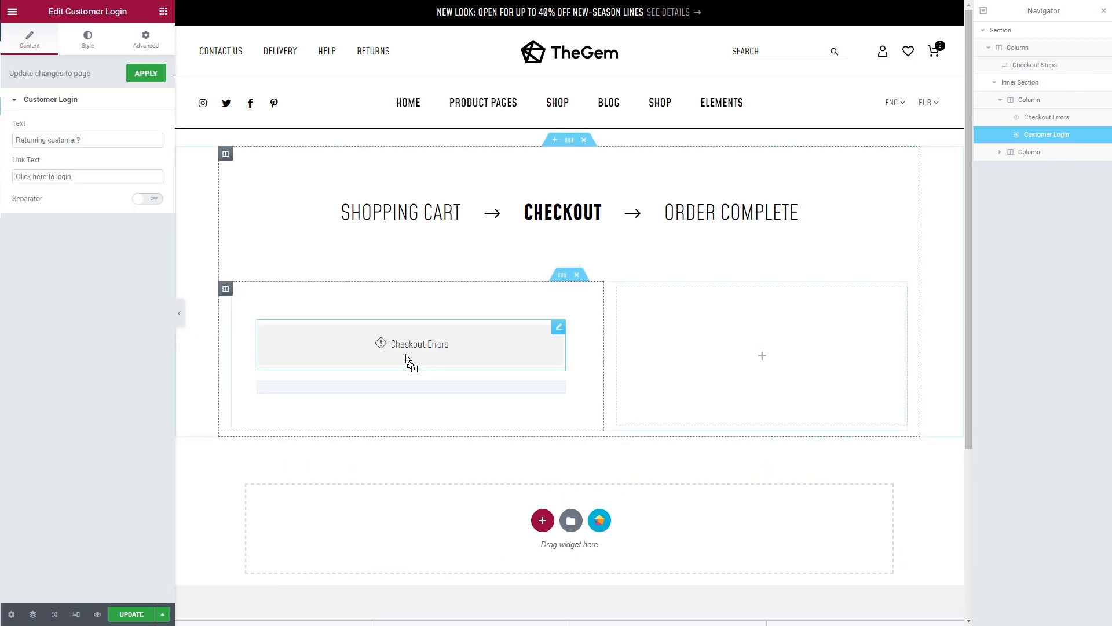
- Set the Customer Login widget's width to Inline (auto) with centered vertical alignment
click(171, 58)
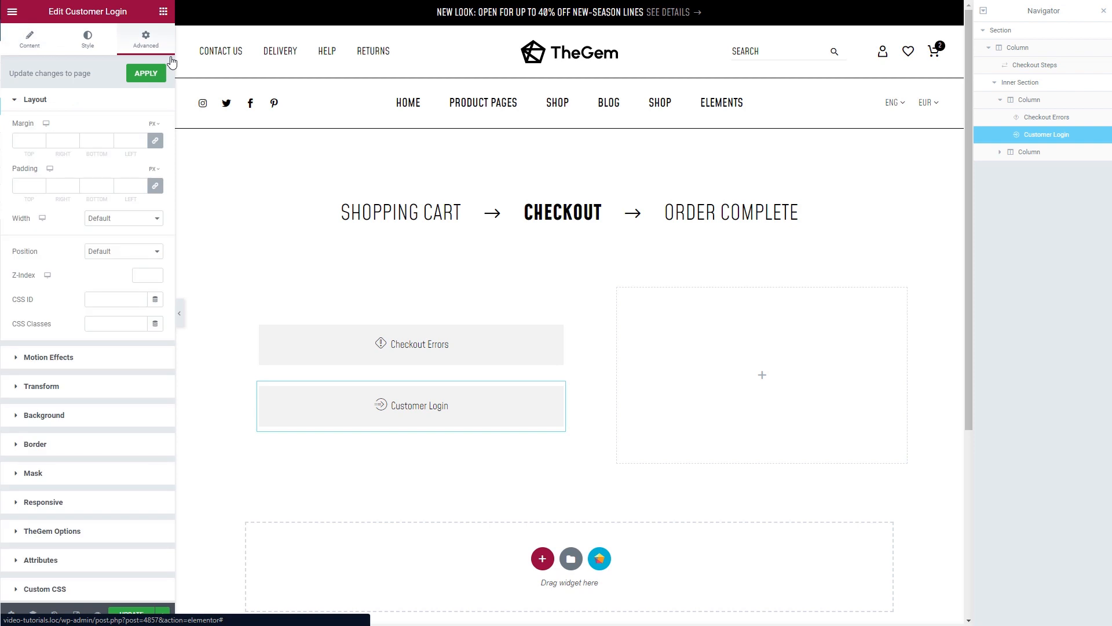
click(148, 220)
click(139, 248)
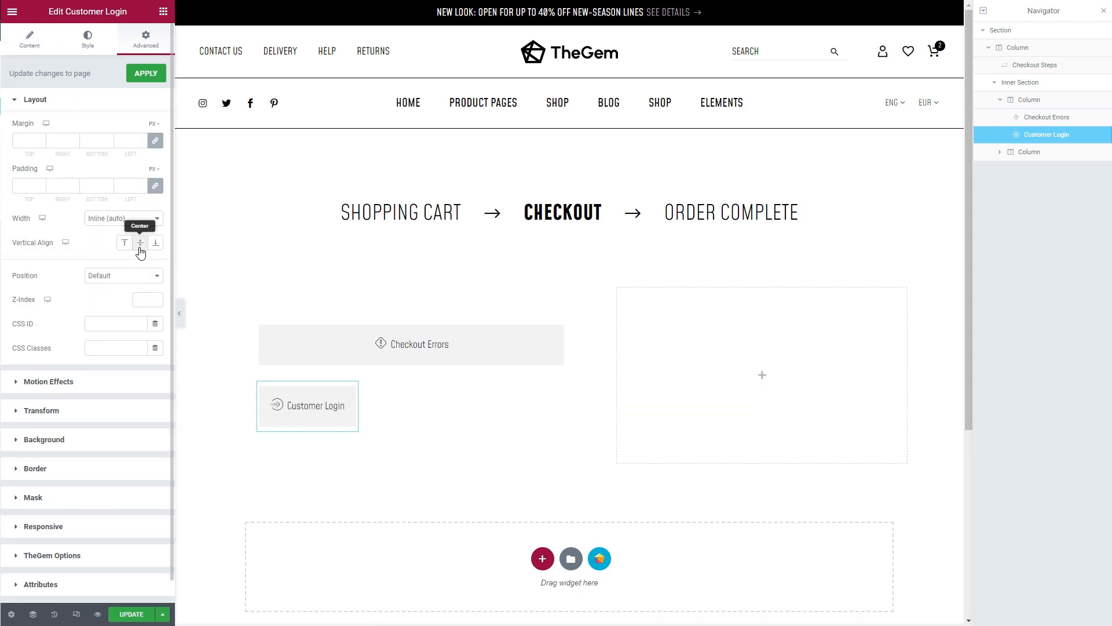
click(84, 47)
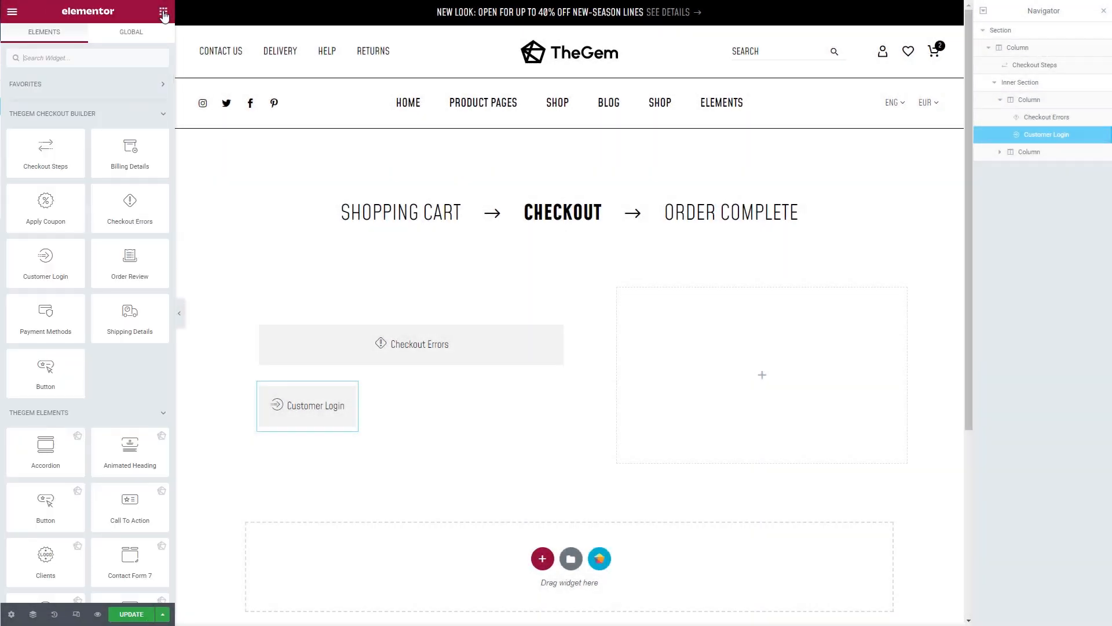
- Add the Apply Coupon widget after Customer Login, with Inline (auto) width and centered vertical alignment
drag(51, 204, 342, 409)
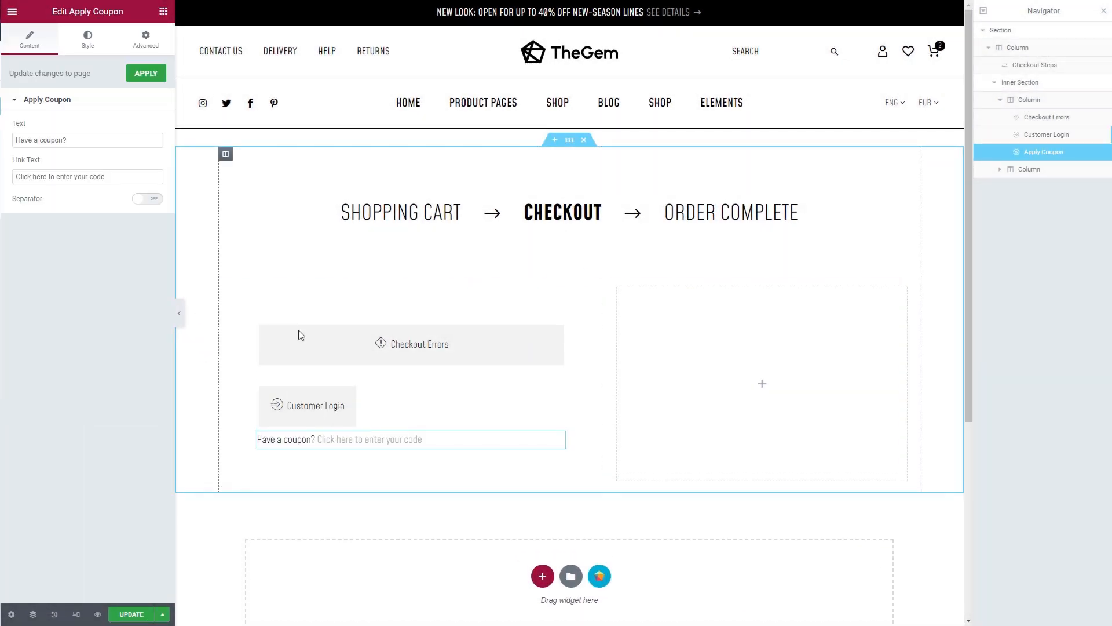
click(146, 40)
click(126, 223)
click(124, 241)
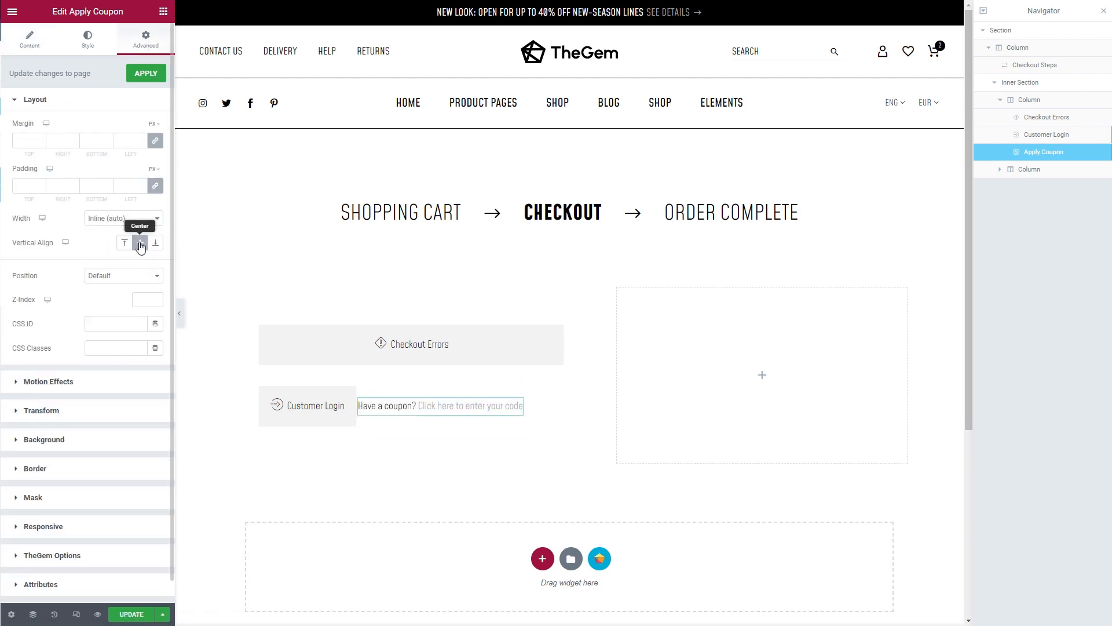
- Add the Billing Details widget below the login and coupon widgets and set its layout to Compact
click(163, 12)
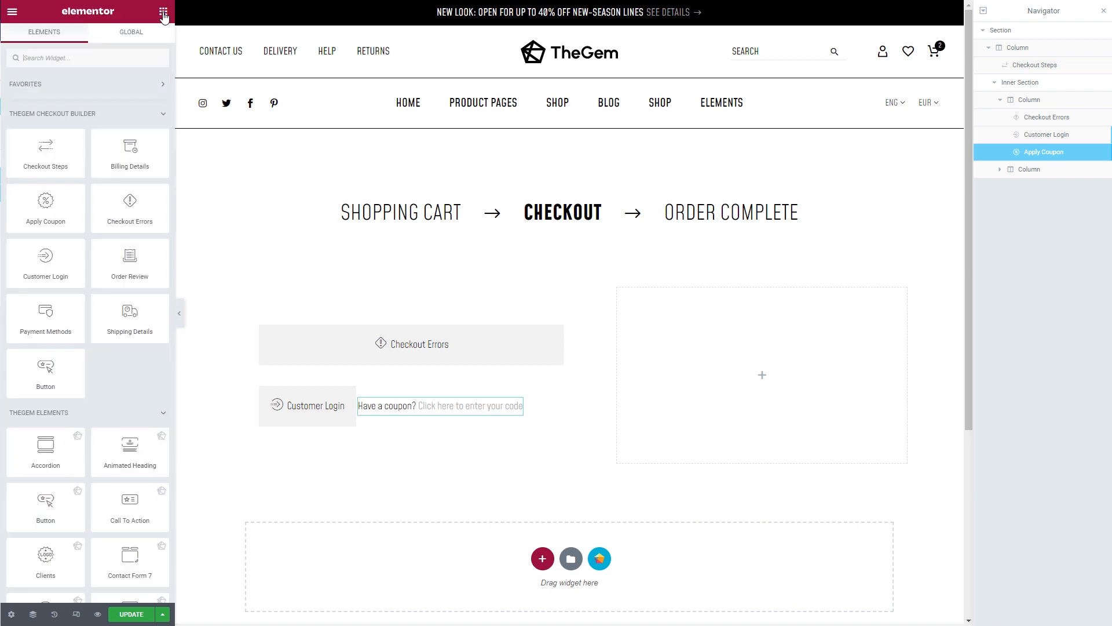
drag(132, 152, 479, 429)
scroll(479, 429, down, 5)
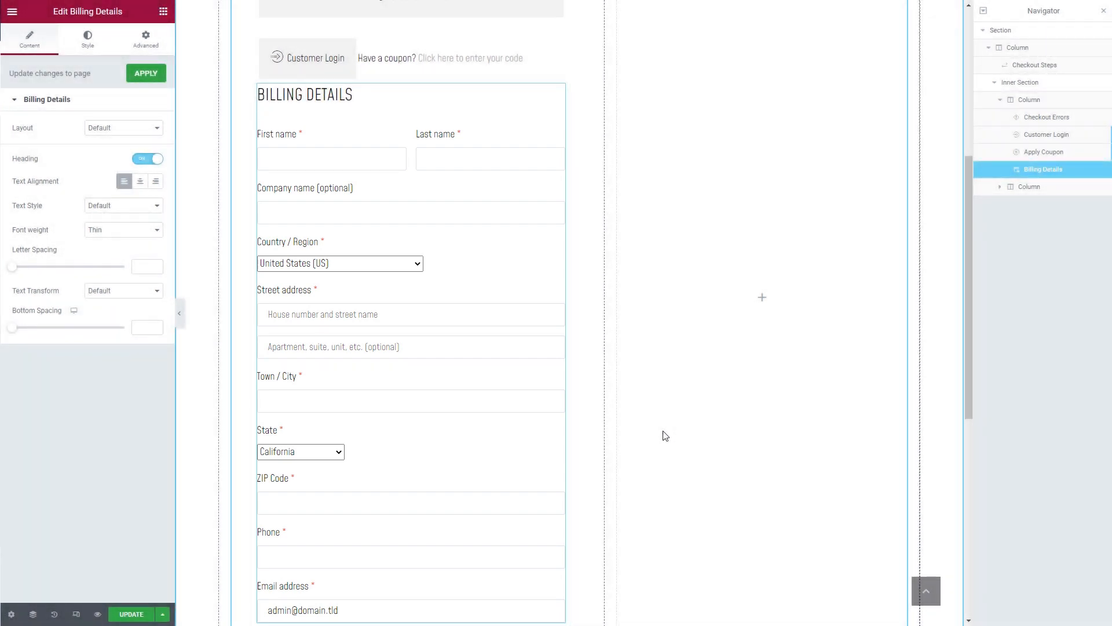
click(124, 137)
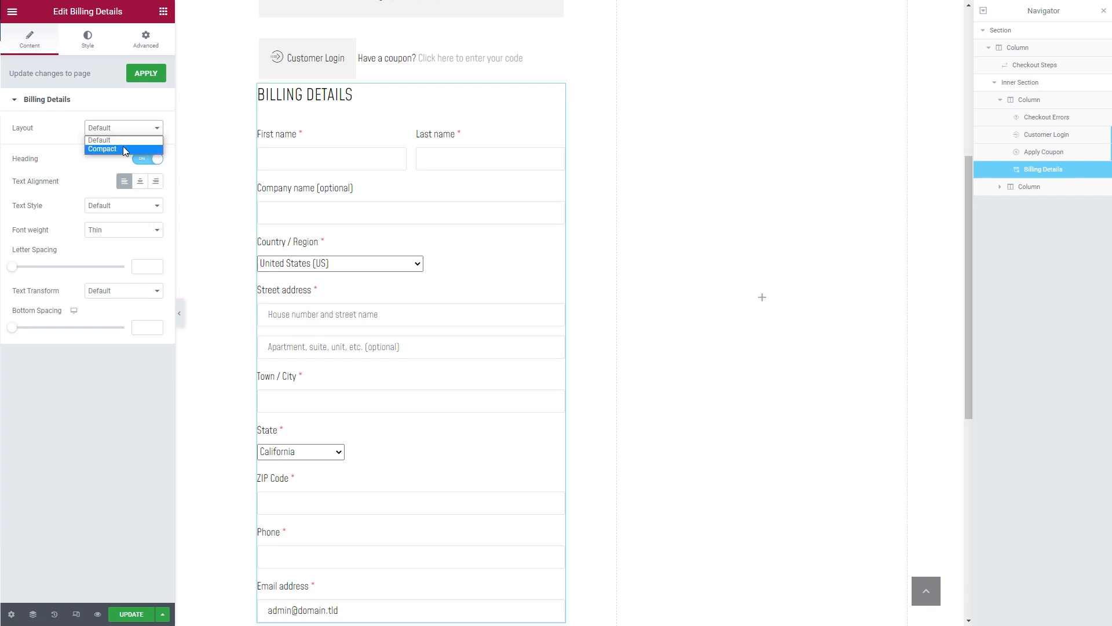
click(122, 148)
- Check the form style options of the Billing Details widget and turn off its heading
click(88, 46)
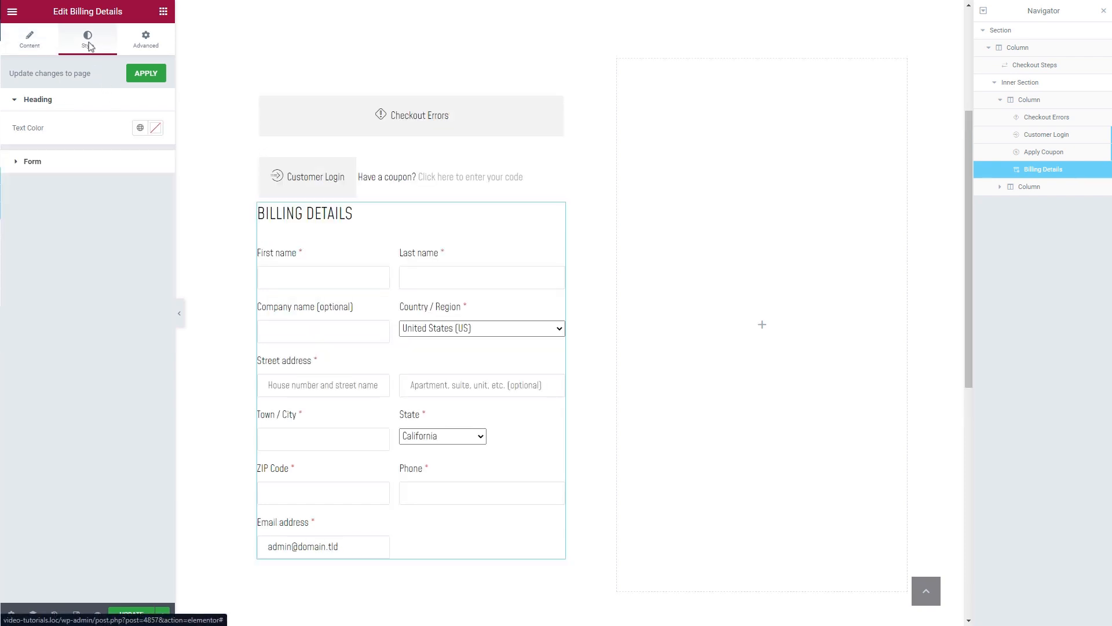
click(82, 165)
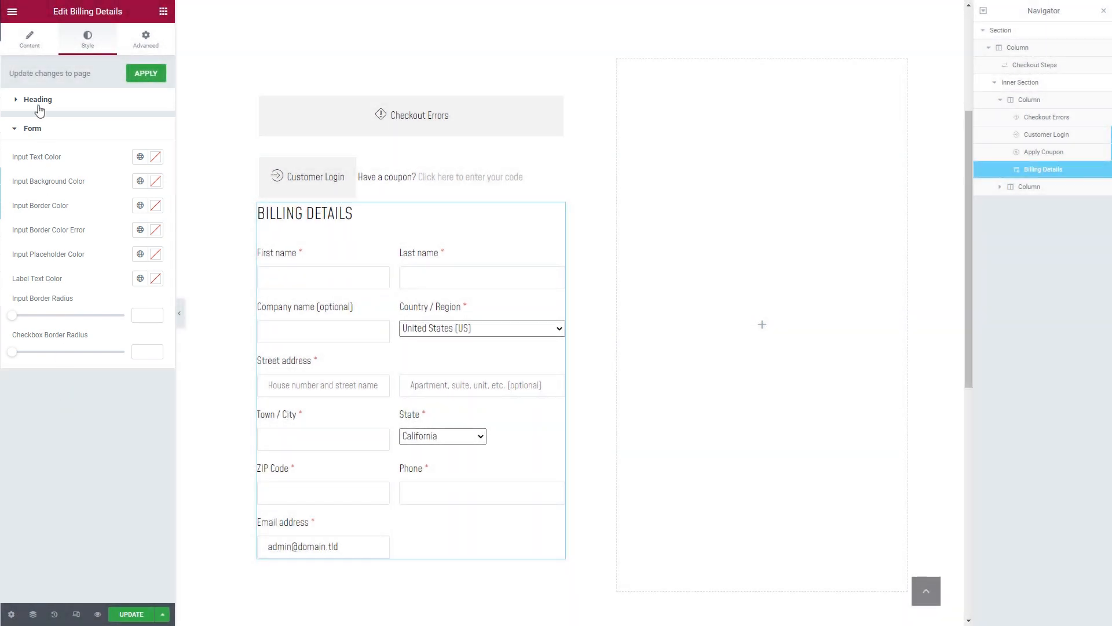
click(32, 45)
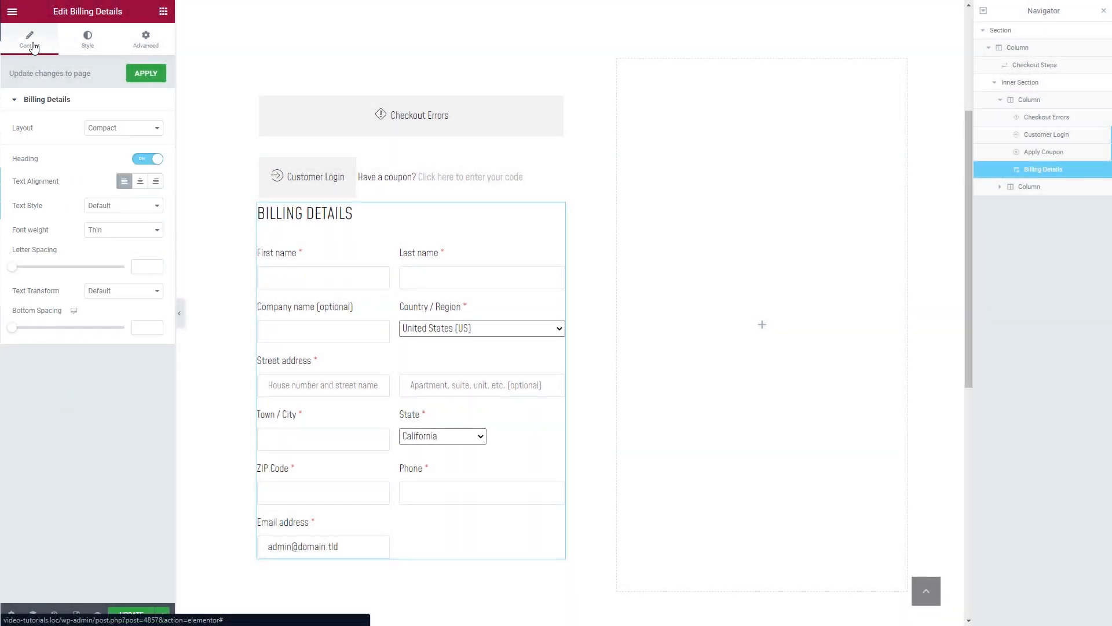
click(157, 160)
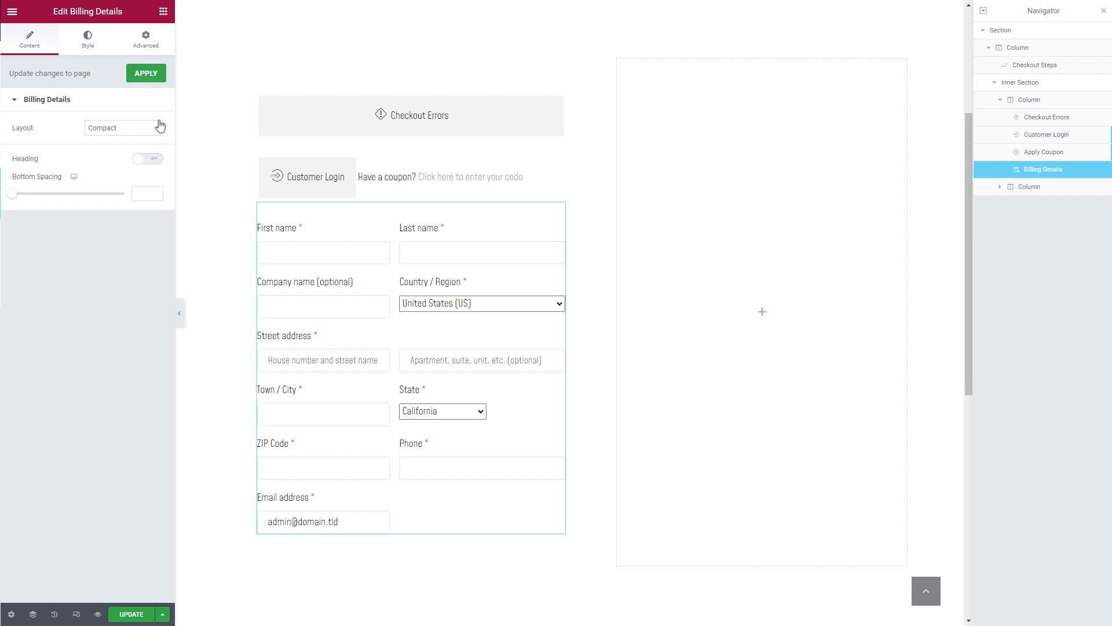
- Add the Shipping Details widget below Billing Details and look over its fields down to the order notes
click(163, 12)
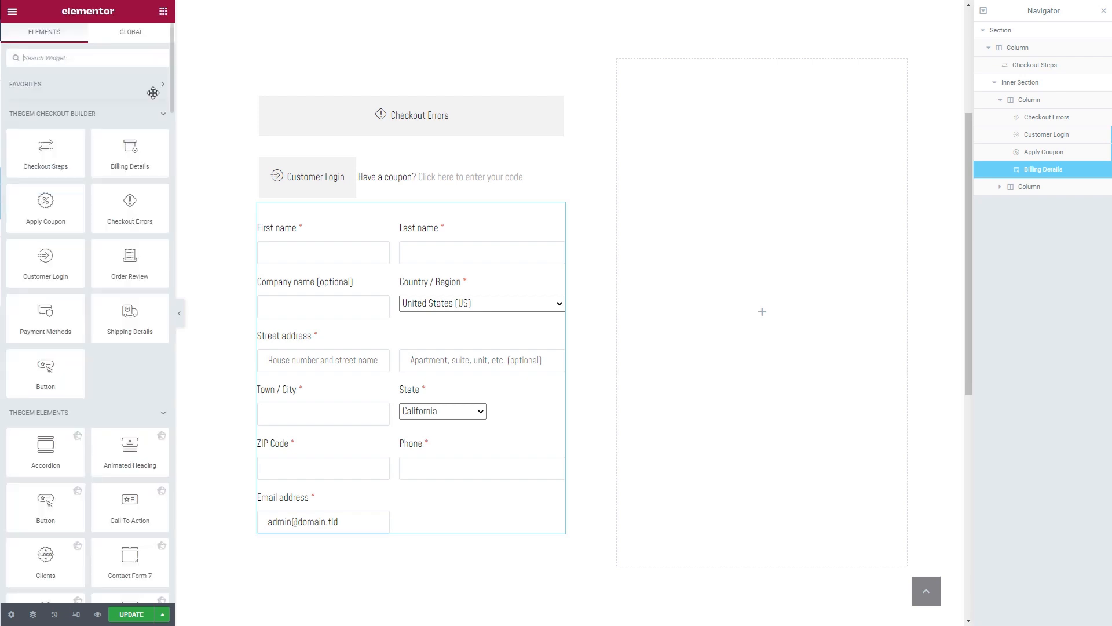
drag(129, 330, 319, 510)
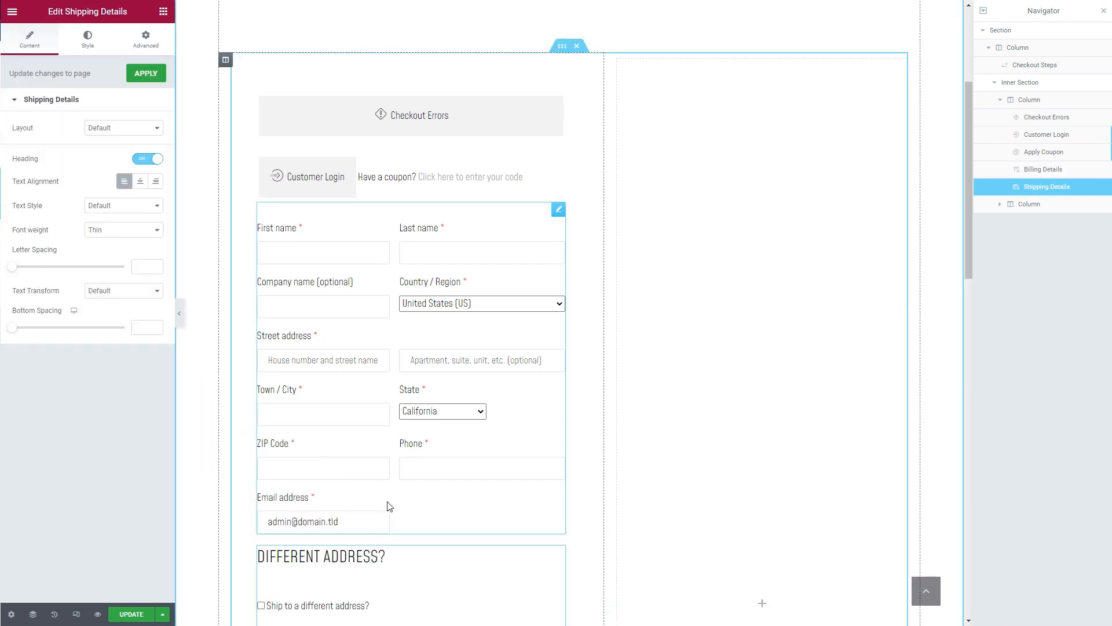
scroll(389, 506, down, 8)
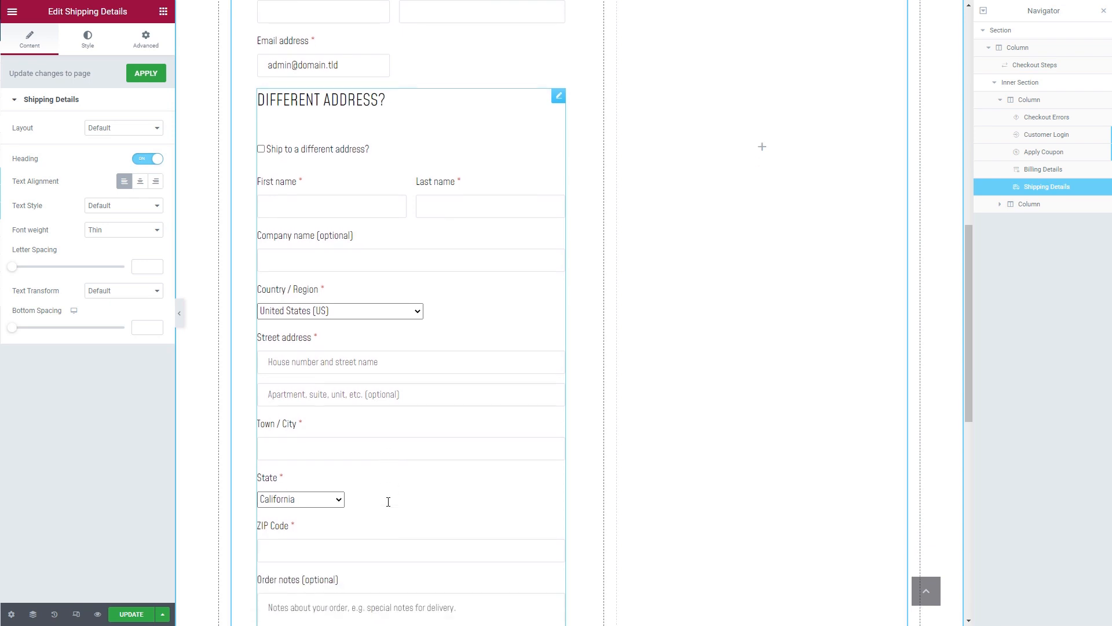
scroll(389, 502, down, 1)
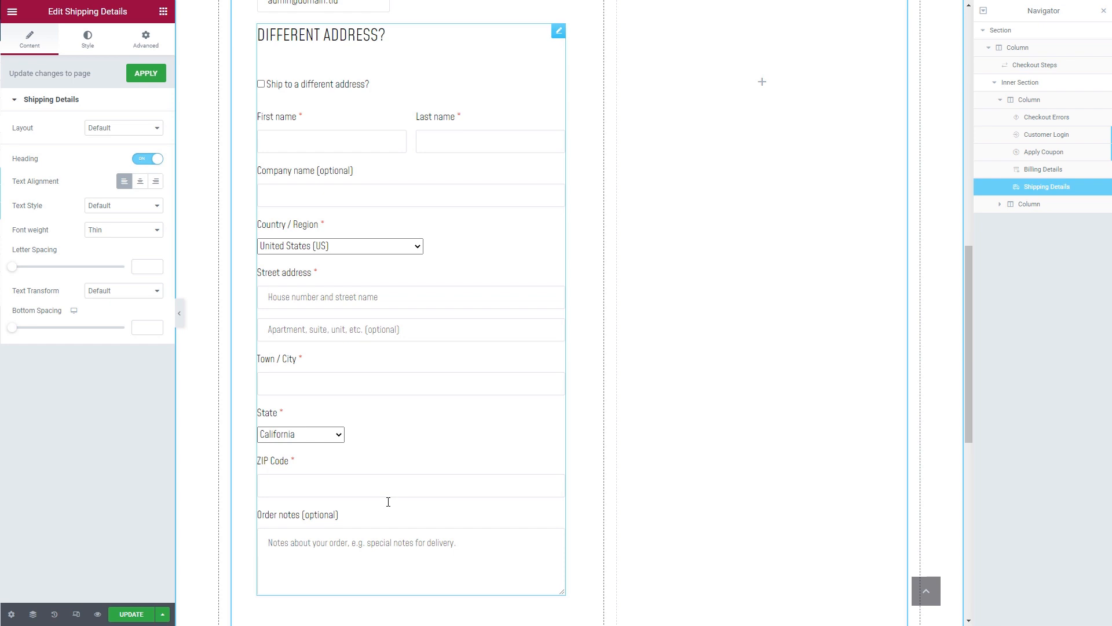
- Give the Inner Section's right column a classic background in black, #000000
scroll(388, 502, up, 11)
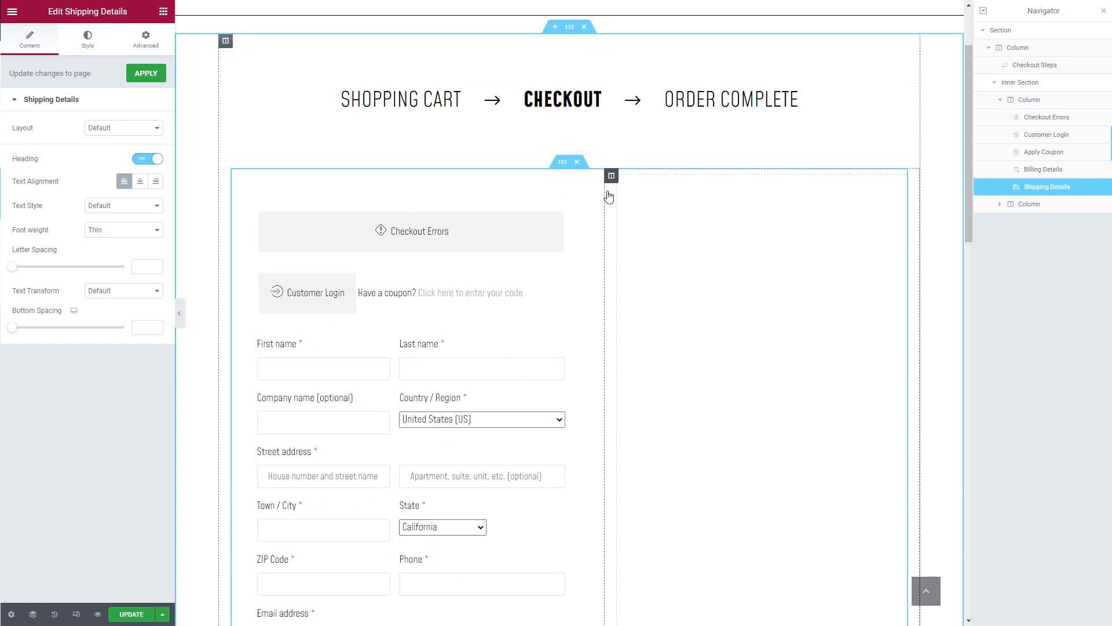
click(613, 177)
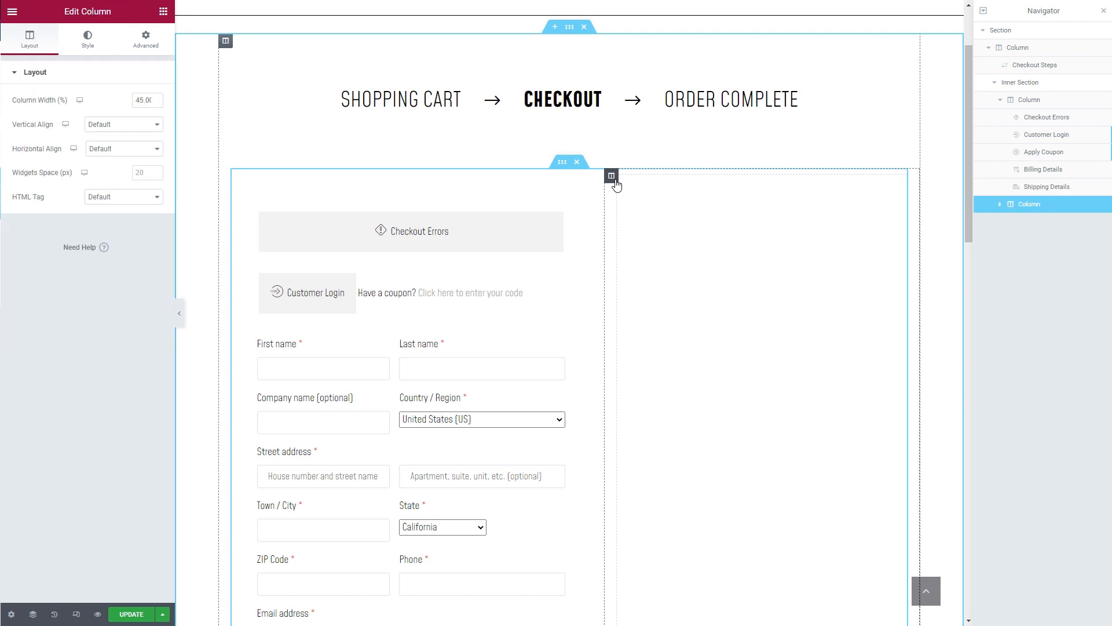
click(85, 45)
click(124, 126)
click(155, 150)
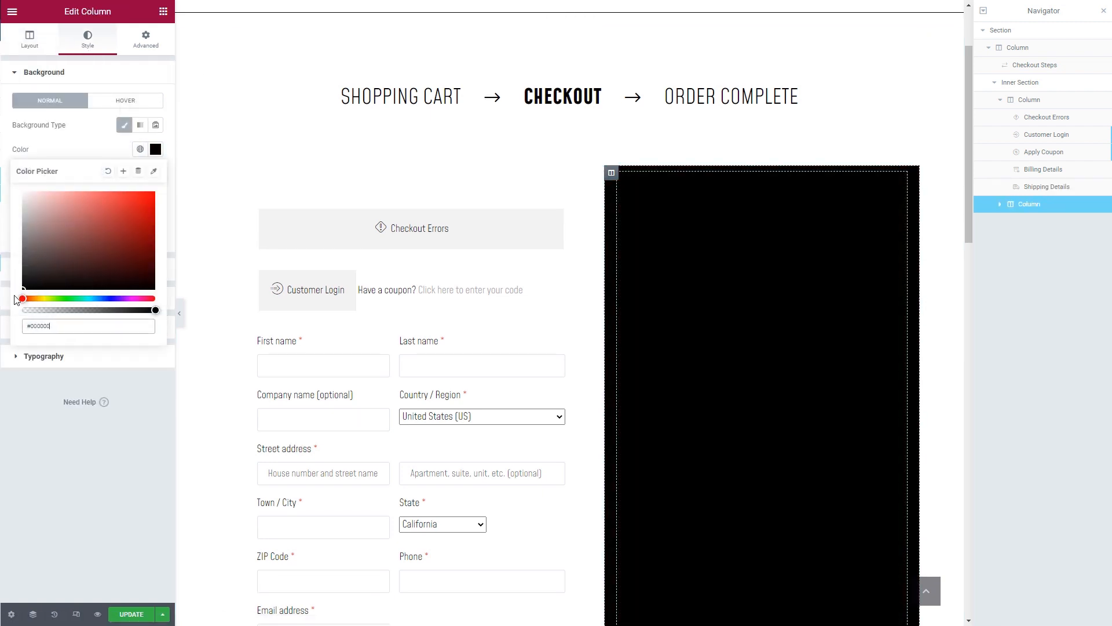
- Add the Order Review widget to the black right column of the Inner Section
click(23, 457)
scroll(450, 469, down, 4)
click(761, 487)
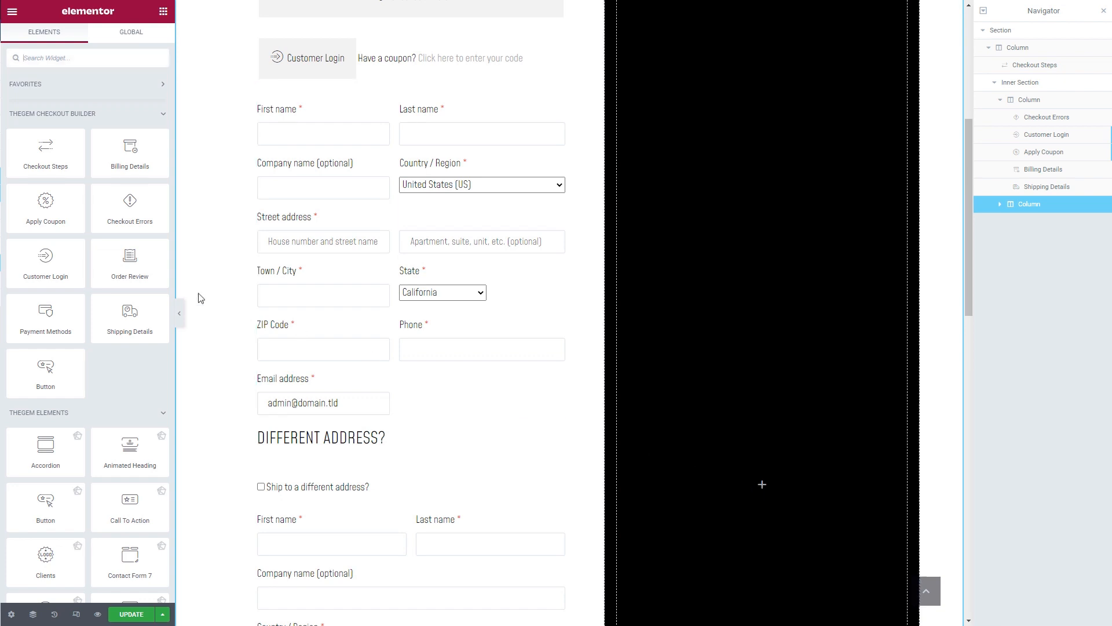
drag(142, 273, 761, 481)
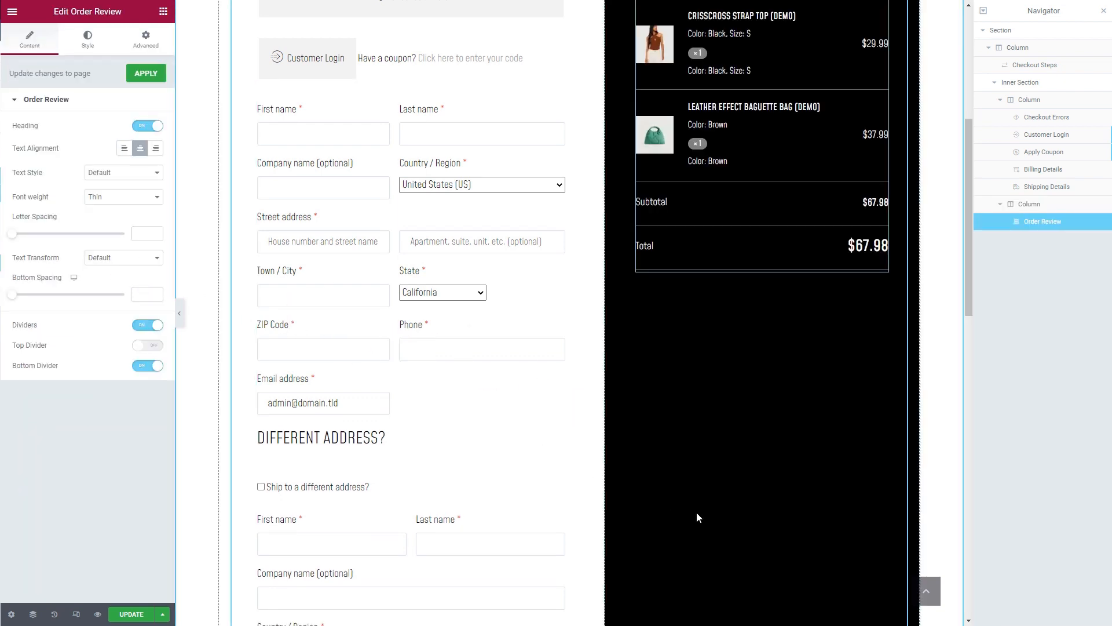
- Look through the Order Review widget's style options for heading, dividers, content, and checkbox and radio button
scroll(697, 518, up, 2)
click(86, 41)
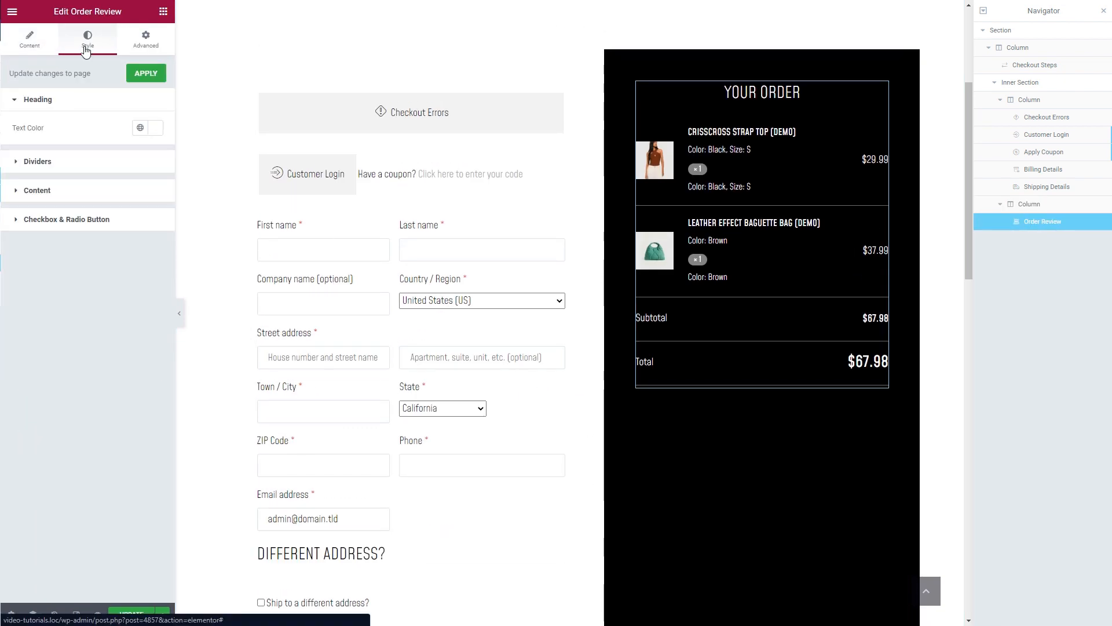
click(91, 220)
click(94, 161)
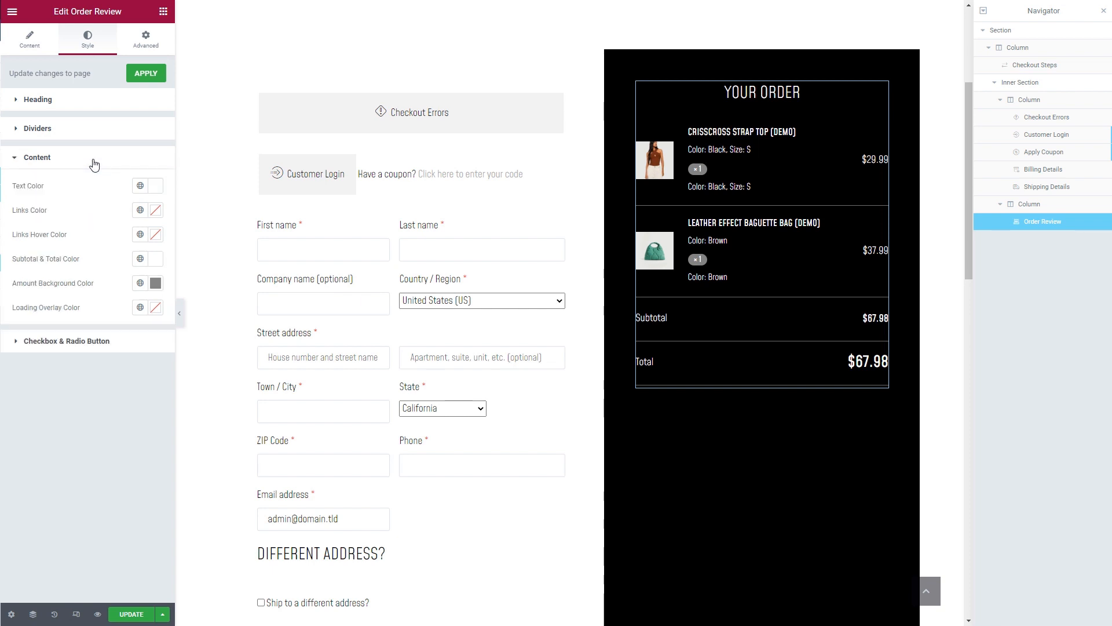
click(92, 128)
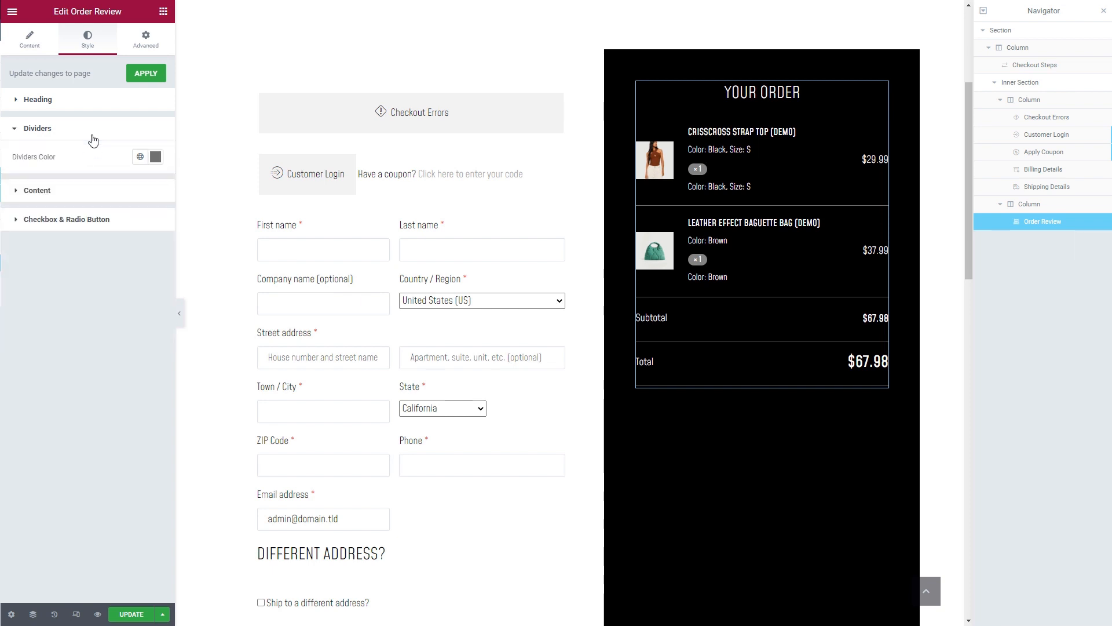
click(85, 104)
- Add the Payment Methods widget below Order Review and turn off its payment button
click(163, 14)
drag(45, 317, 748, 400)
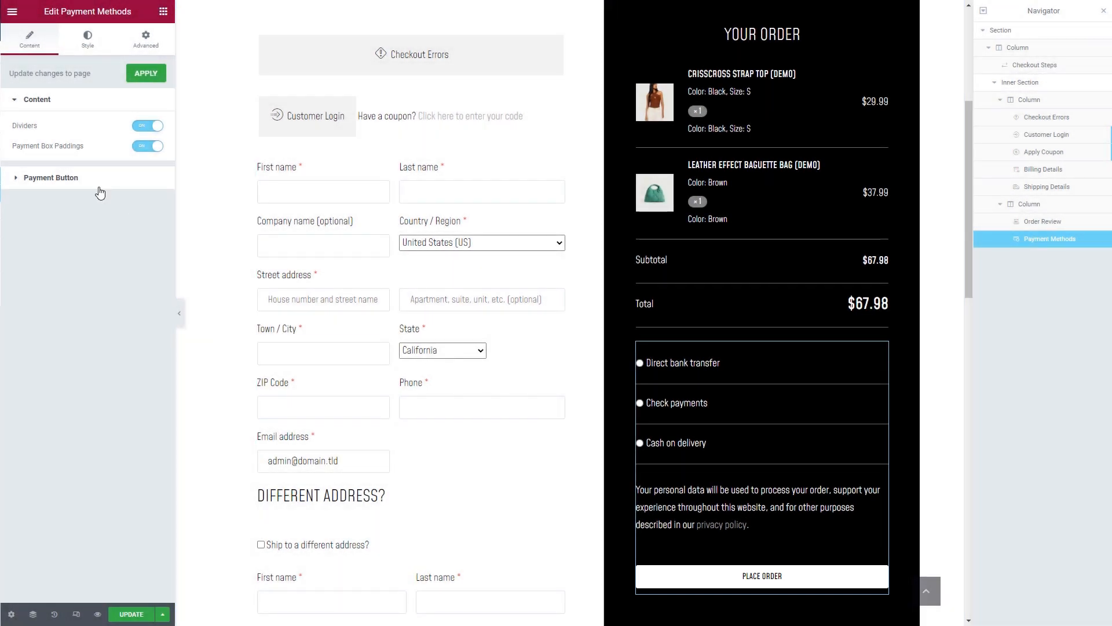
click(99, 179)
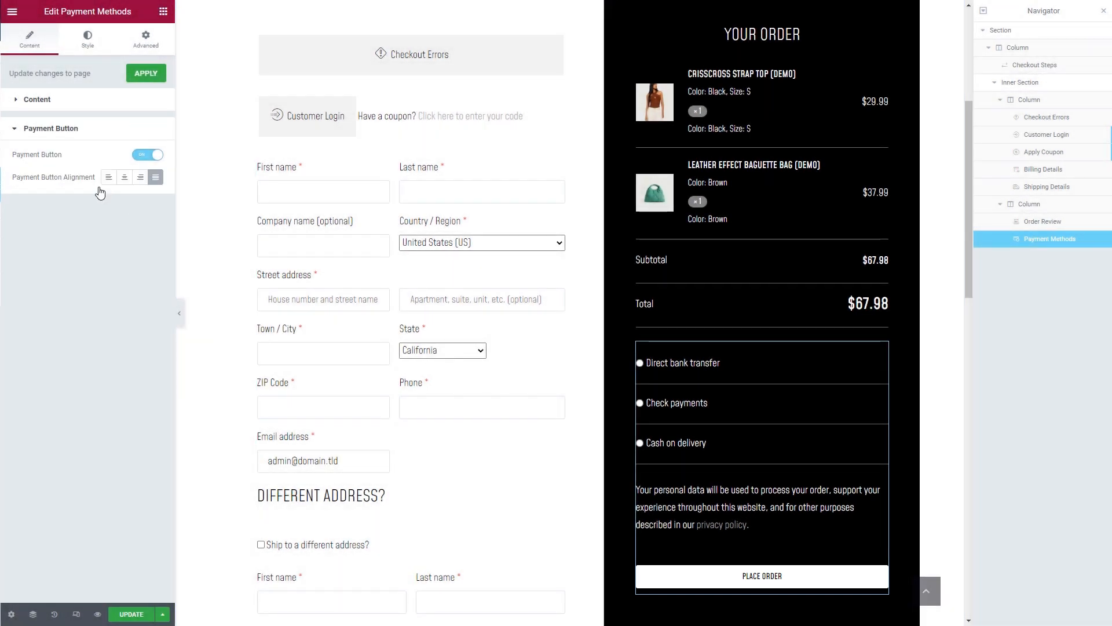
click(146, 154)
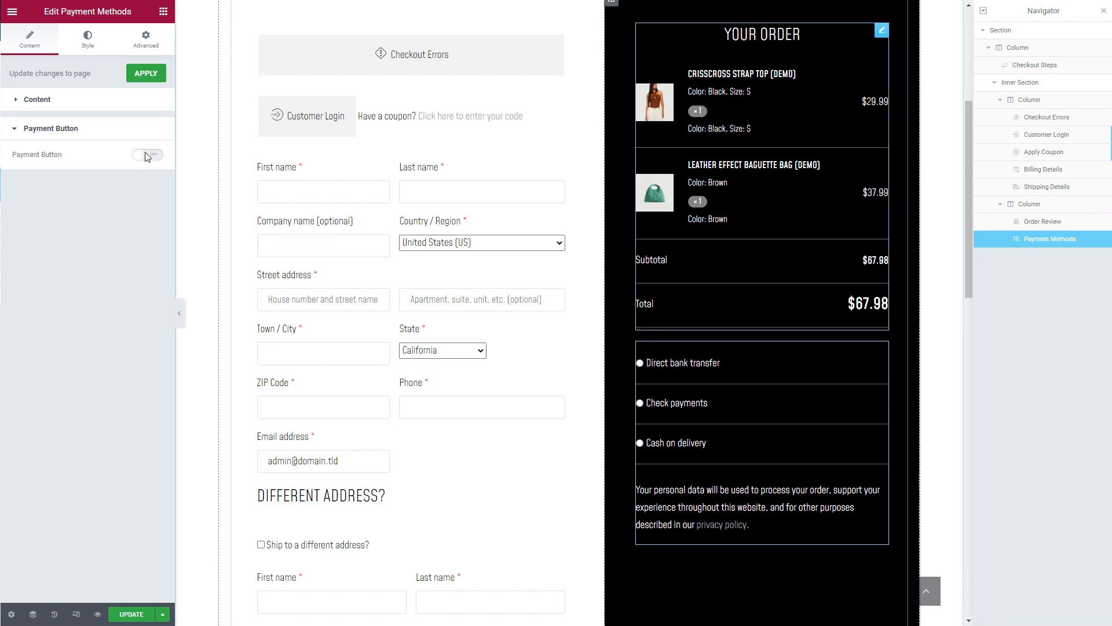
- Add the checkout builder's Button widget below Payment Methods with link type Place Order, no icon and the text "Place Order"
click(161, 13)
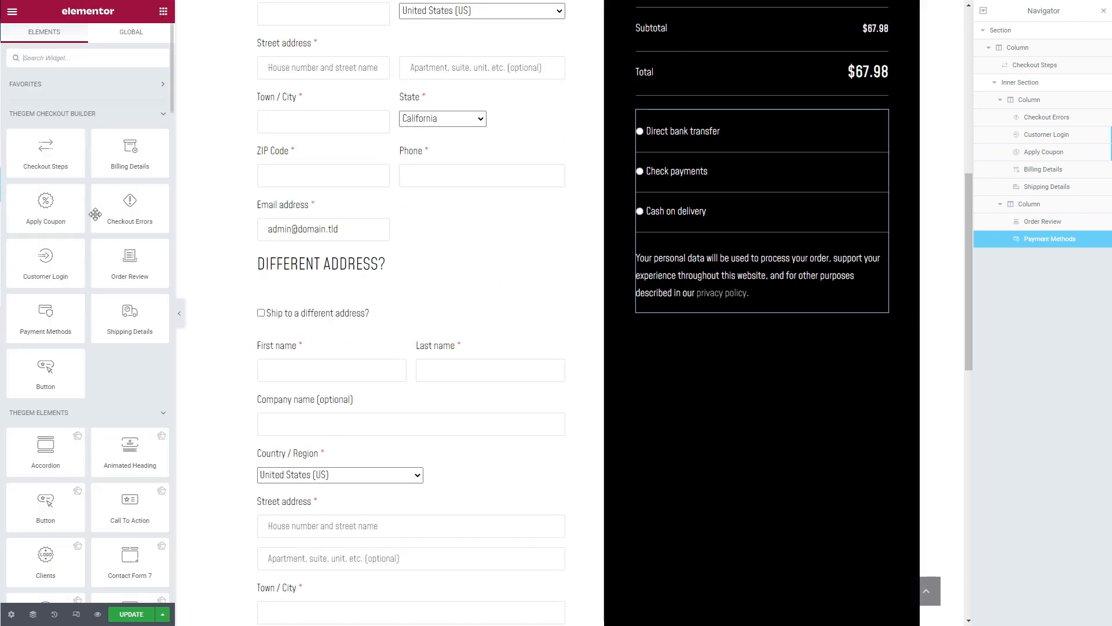
drag(45, 377, 746, 310)
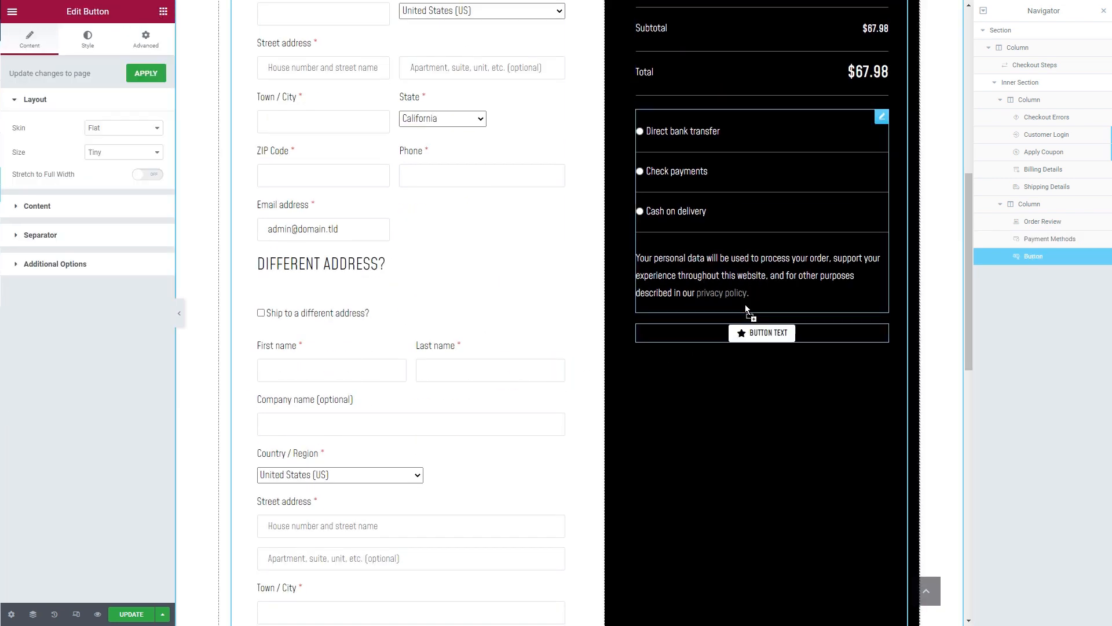
click(107, 206)
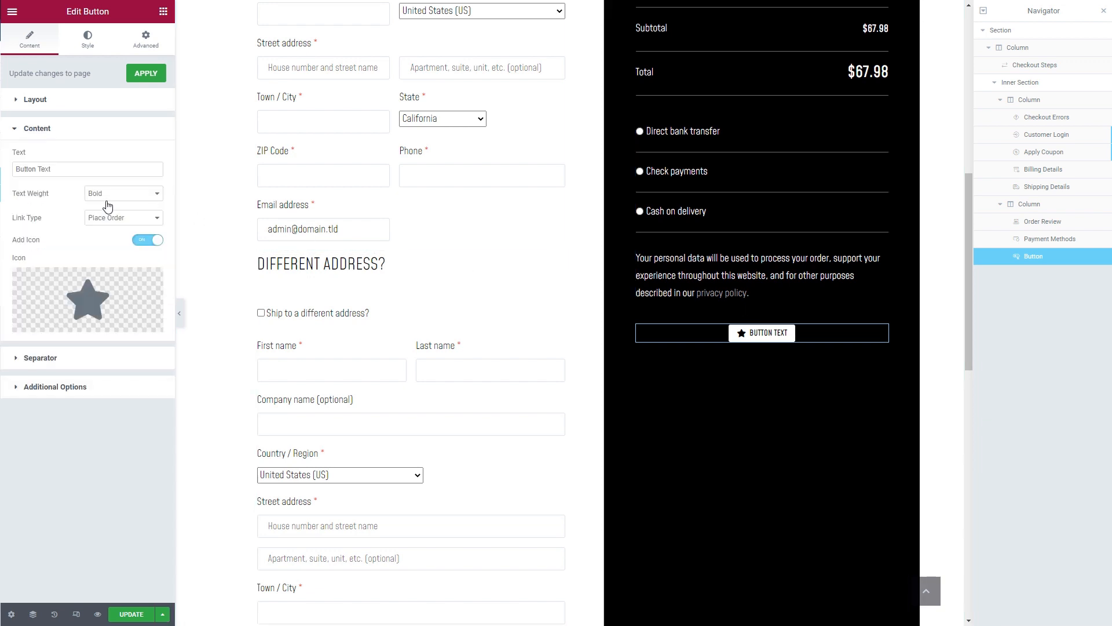
click(161, 225)
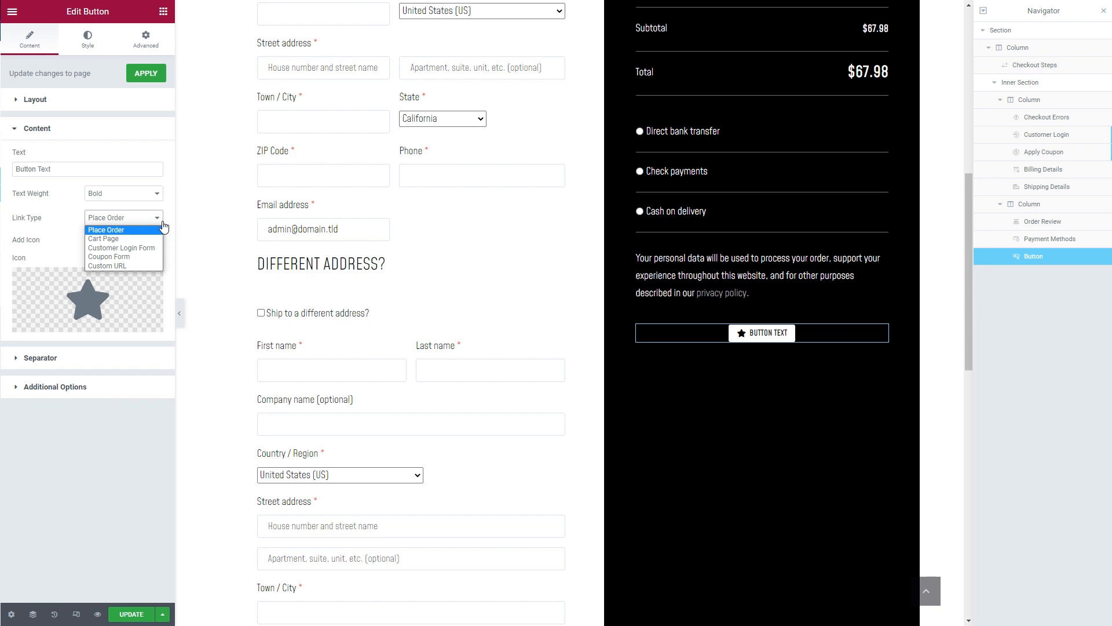
click(162, 229)
click(149, 241)
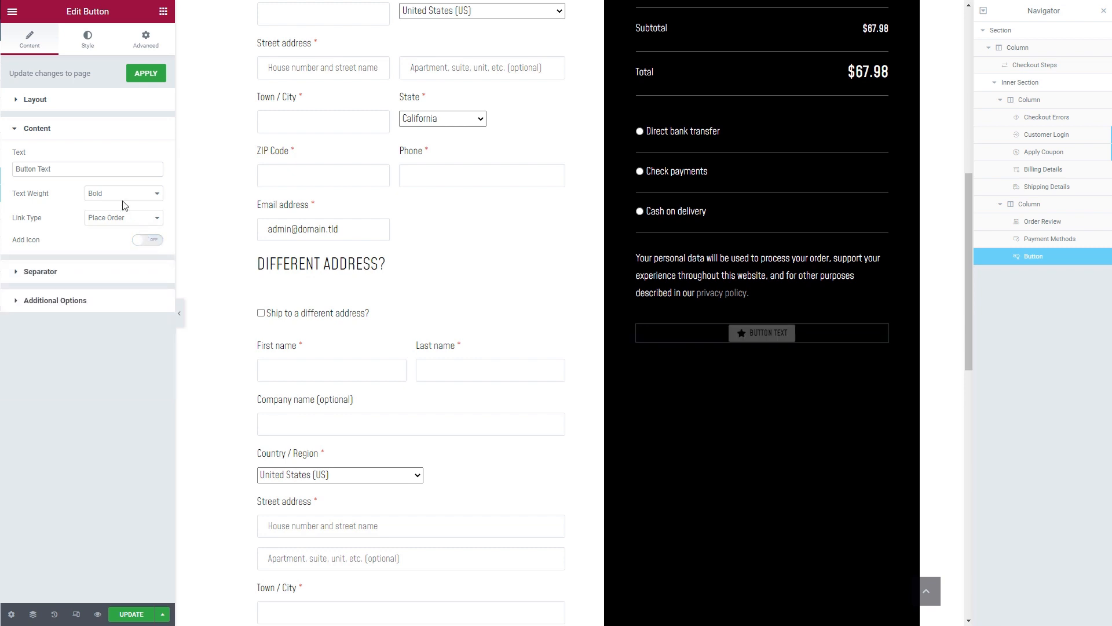
click(105, 174)
key(ctrl+a)
text(Pla)
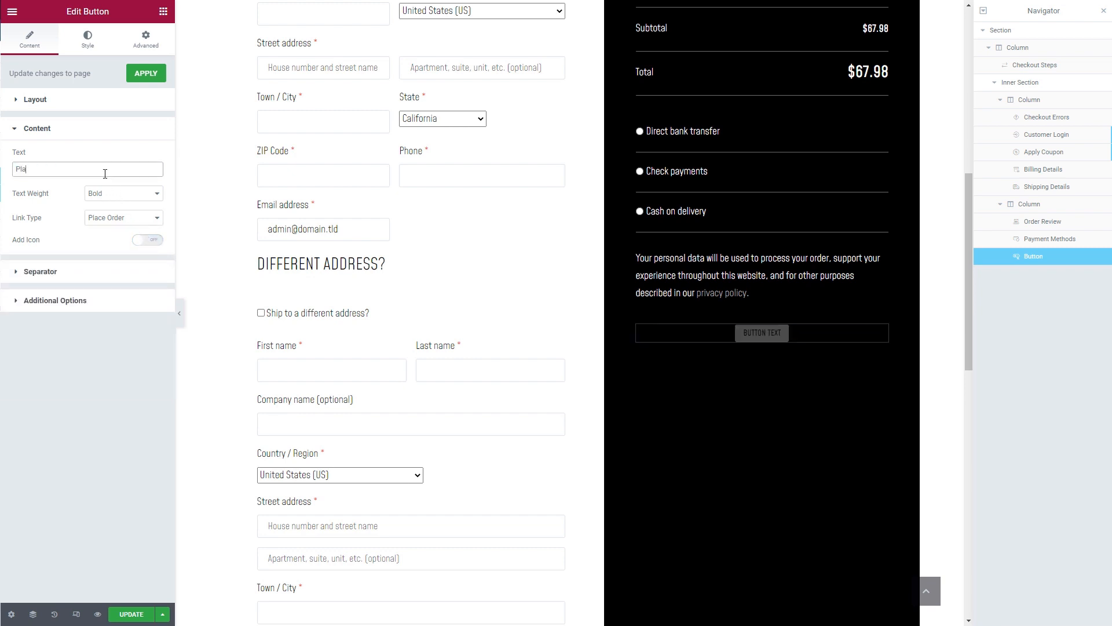
- Set the Place Order button's size to Large and stretch it to full width
click(88, 107)
click(124, 152)
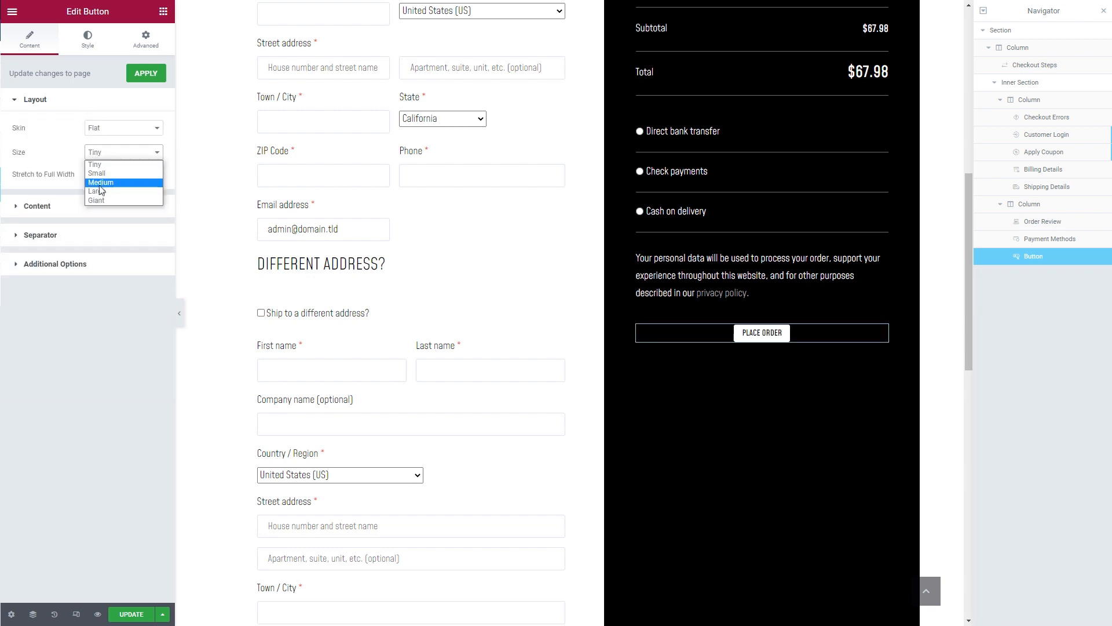
click(116, 190)
click(148, 175)
scroll(301, 240, down, 5)
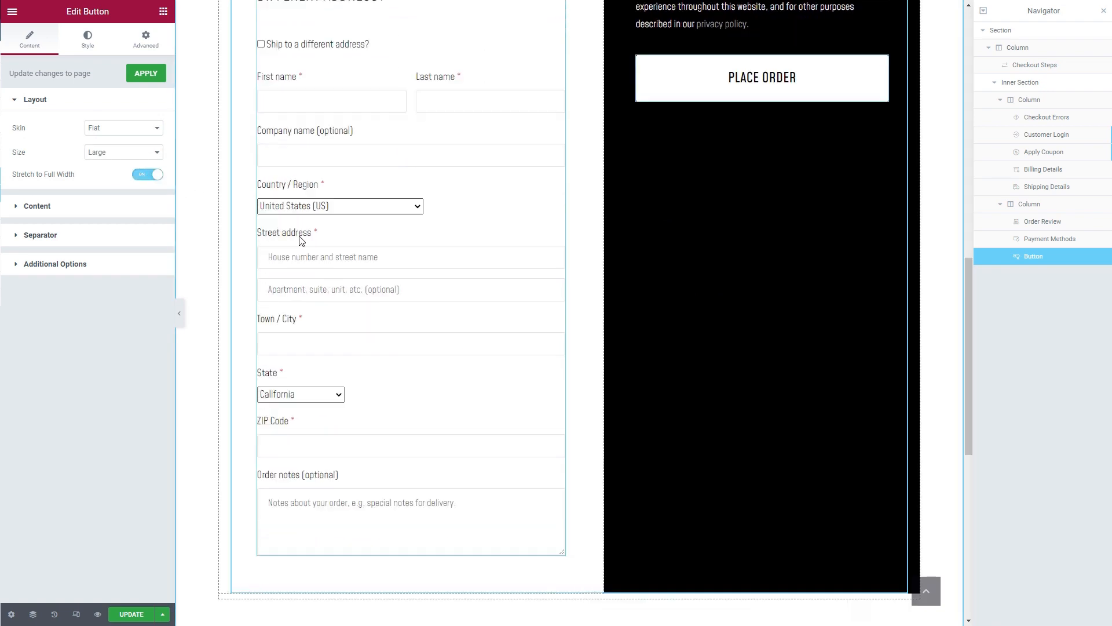
- Give the Inner Section around both checkout columns a solid black border with a width of 1 on all sides
scroll(305, 241, up, 9)
scroll(306, 241, up, 5)
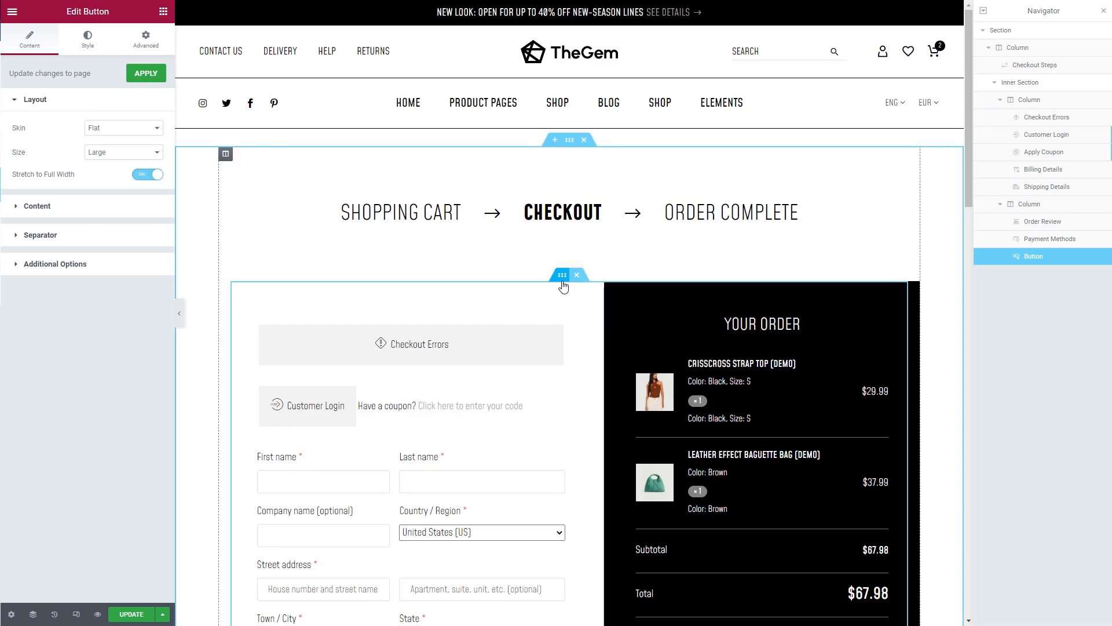
click(562, 275)
click(88, 39)
click(35, 208)
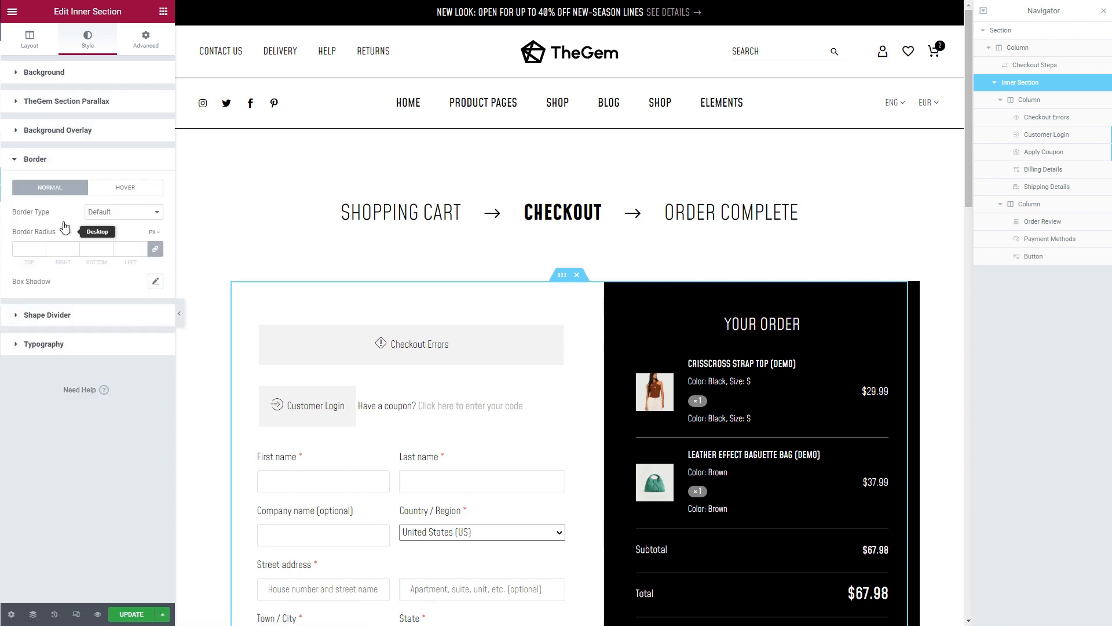
click(123, 212)
click(103, 242)
click(94, 248)
text(1)
click(155, 282)
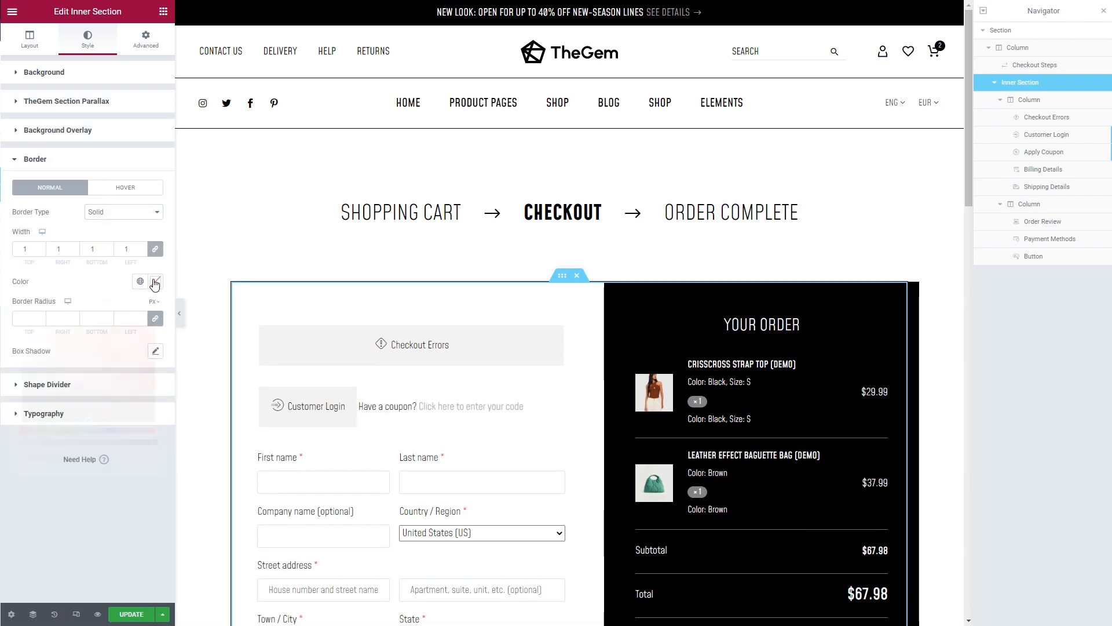
drag(36, 405, 12, 464)
click(49, 560)
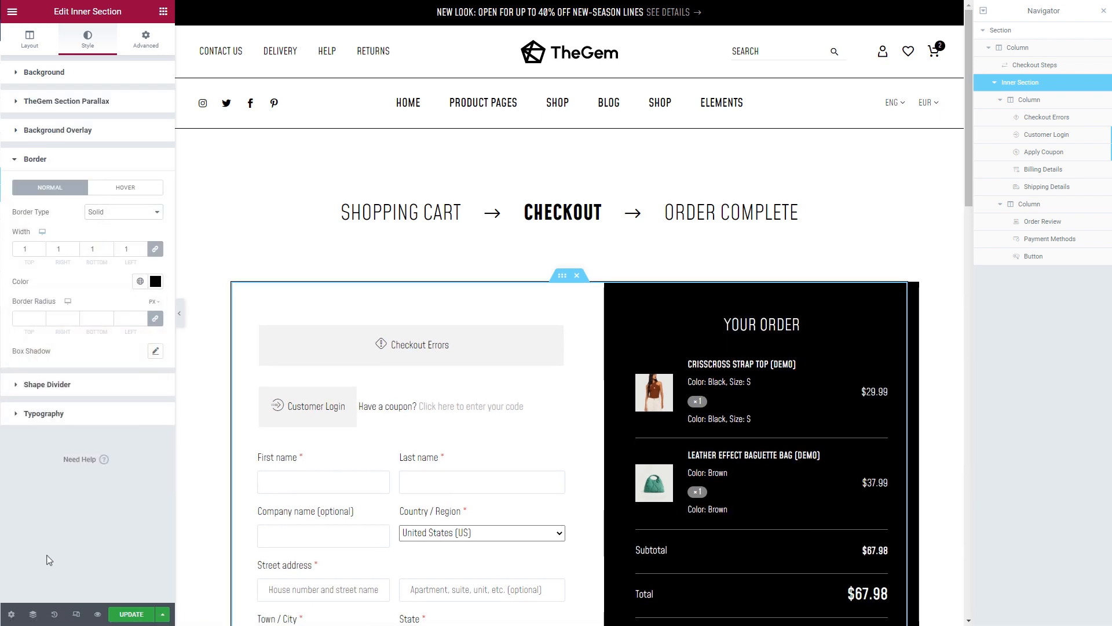
- Preview the checkout template and review the page from the checkout steps down to the footer
click(97, 614)
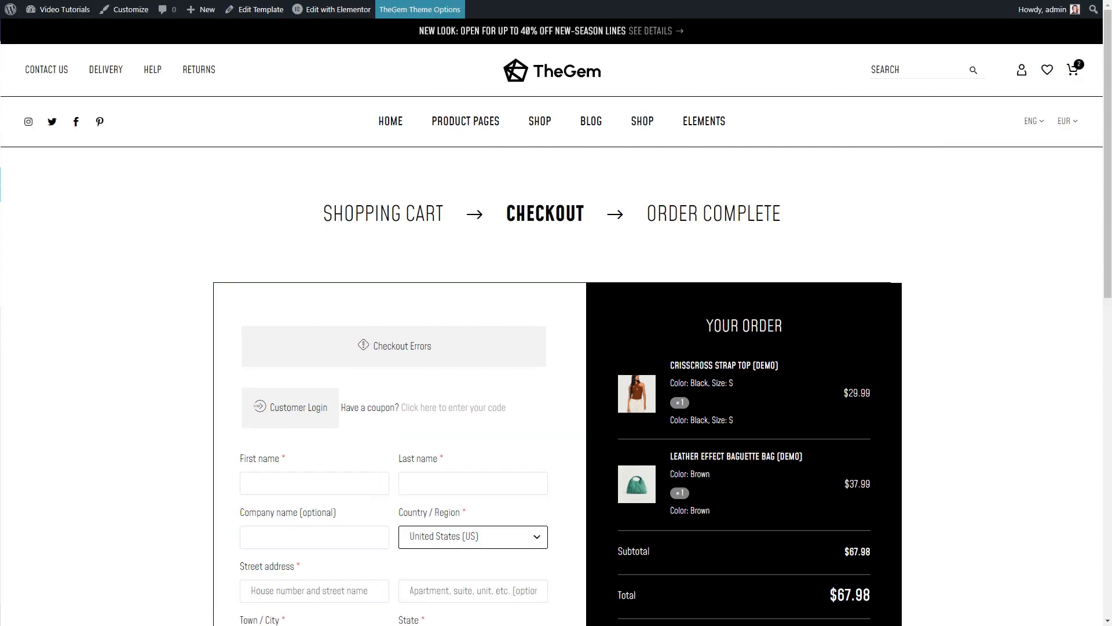
scroll(556, 325, down, 9)
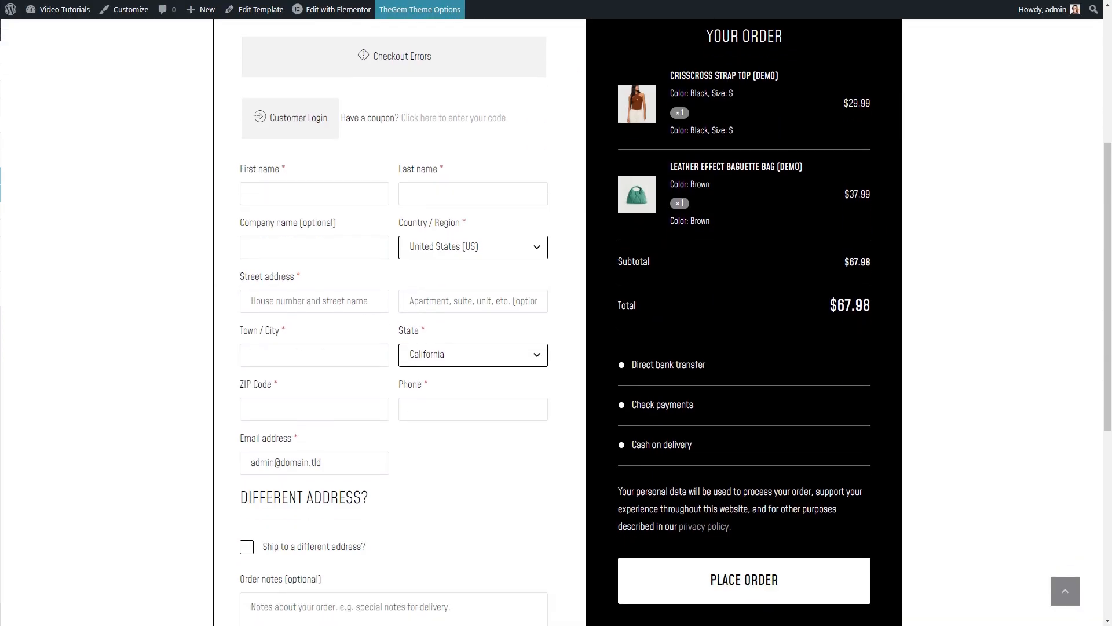
scroll(556, 325, down, 3)
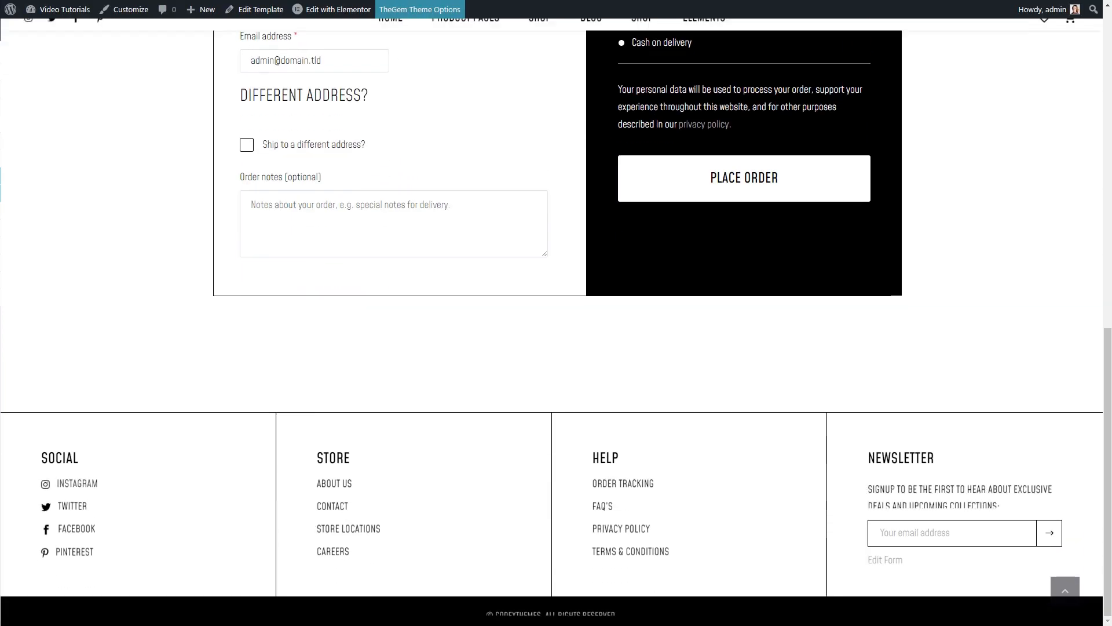
scroll(557, 324, up, 3)
scroll(556, 324, up, 7)
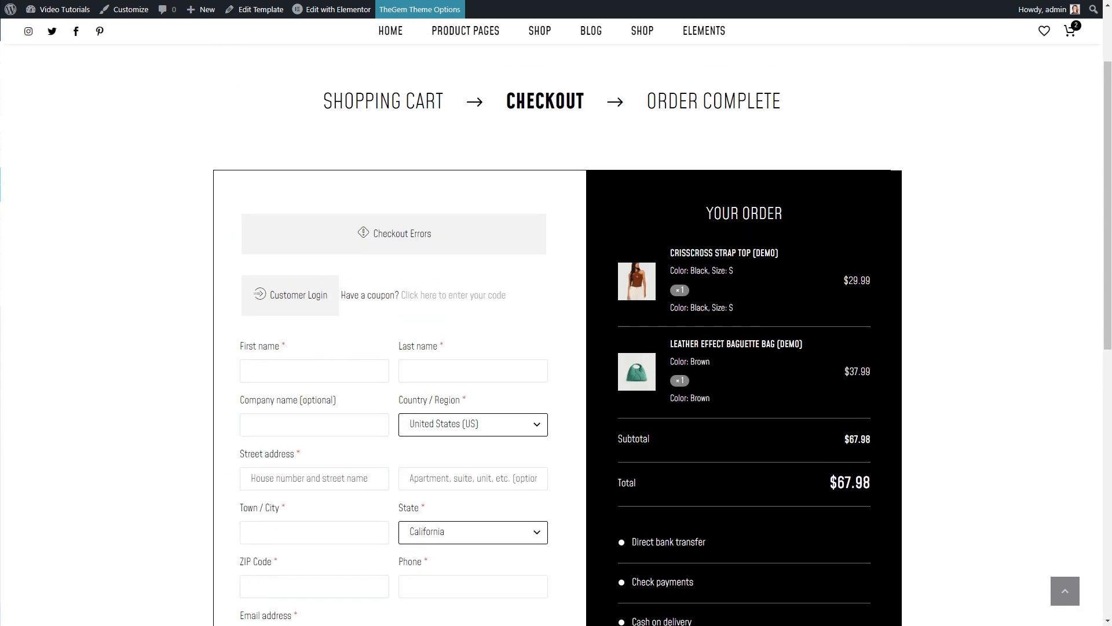
scroll(556, 324, up, 2)
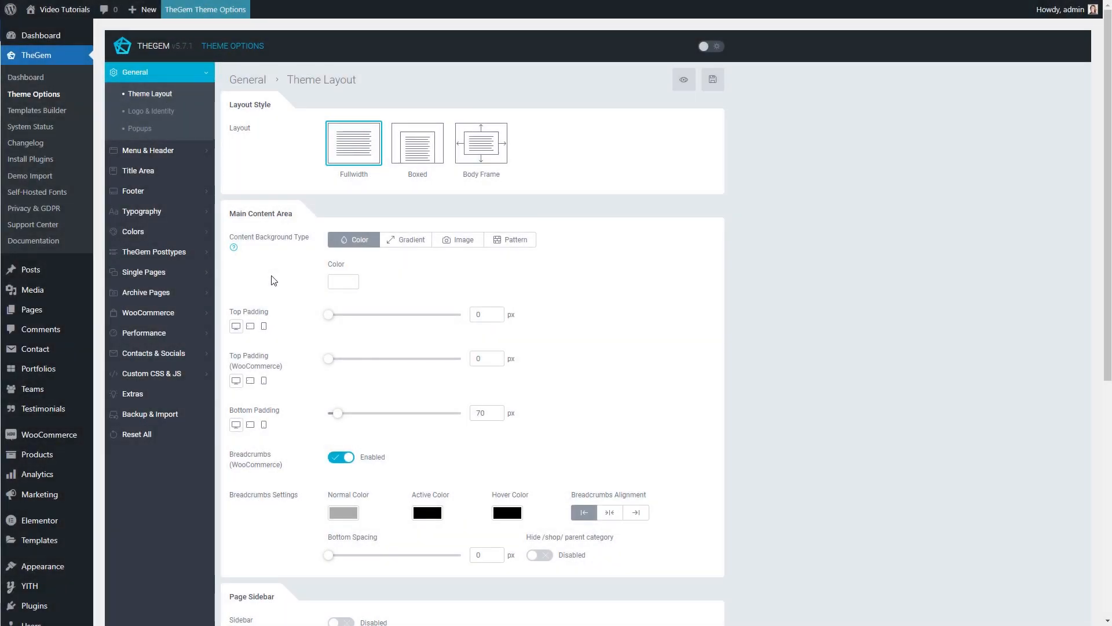
- In the theme's WooCommerce Cart & Checkout options, set the cart layout source to Templates Builder with the My Cart template
click(165, 313)
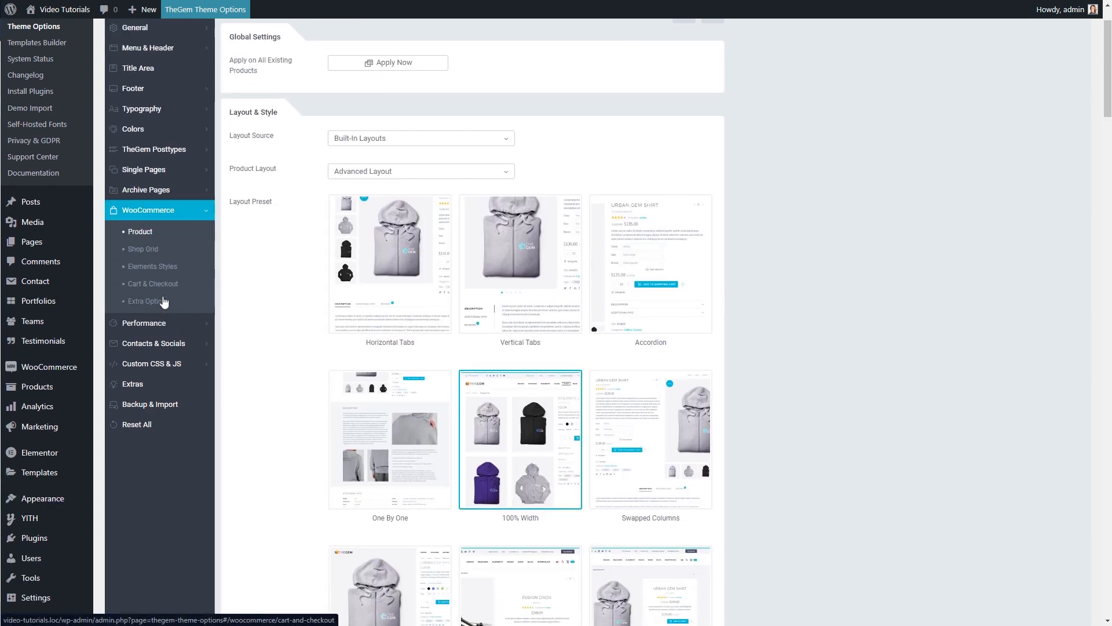
click(156, 284)
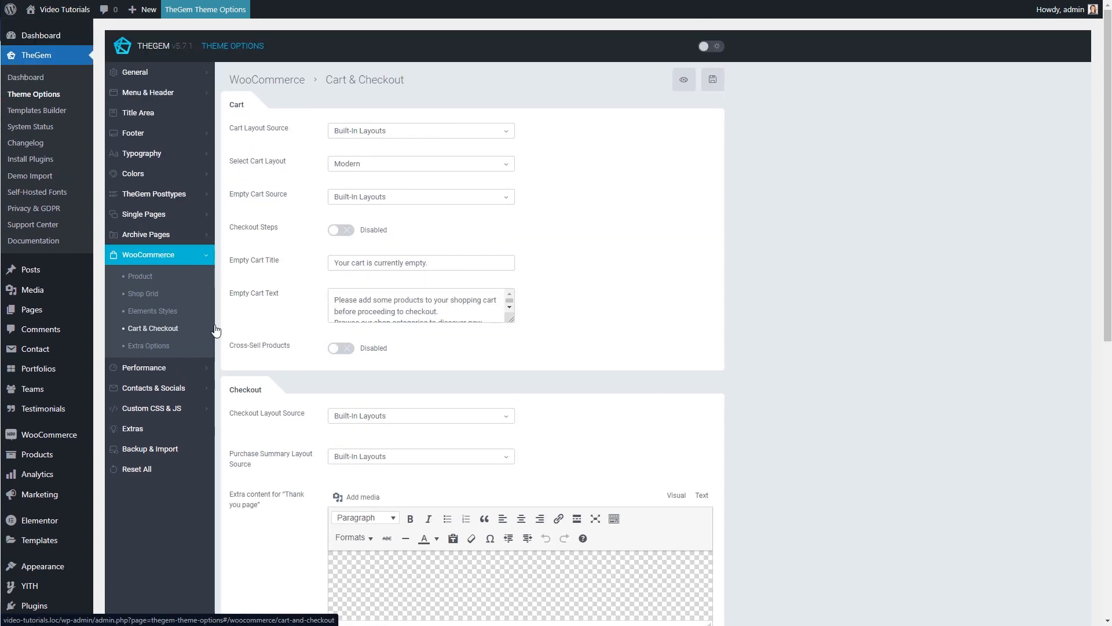
click(415, 132)
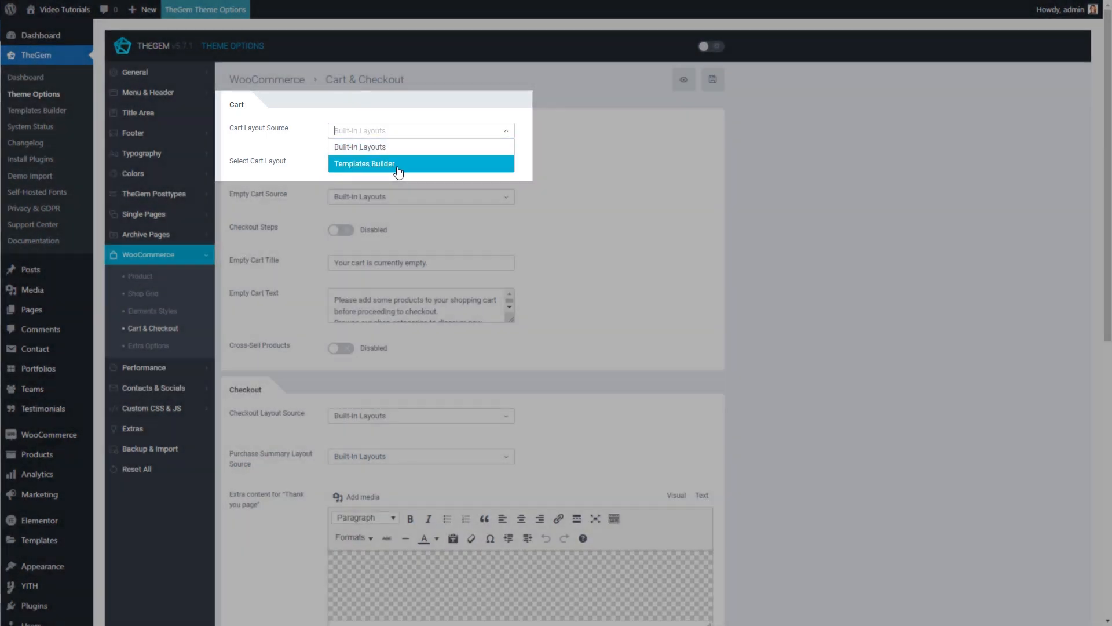
click(398, 164)
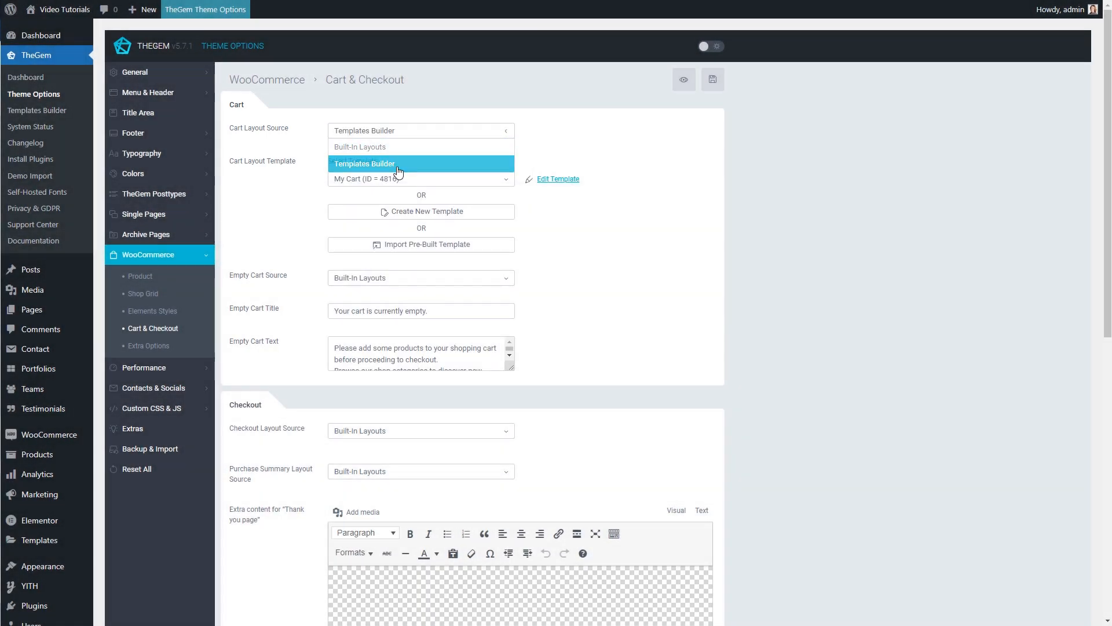
click(396, 180)
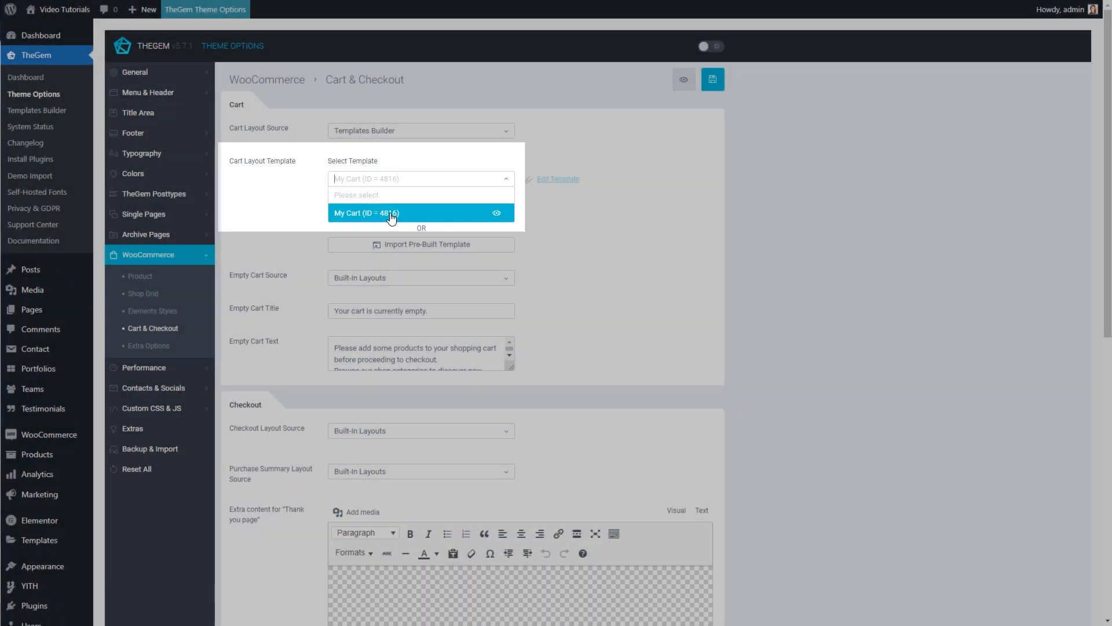
click(392, 214)
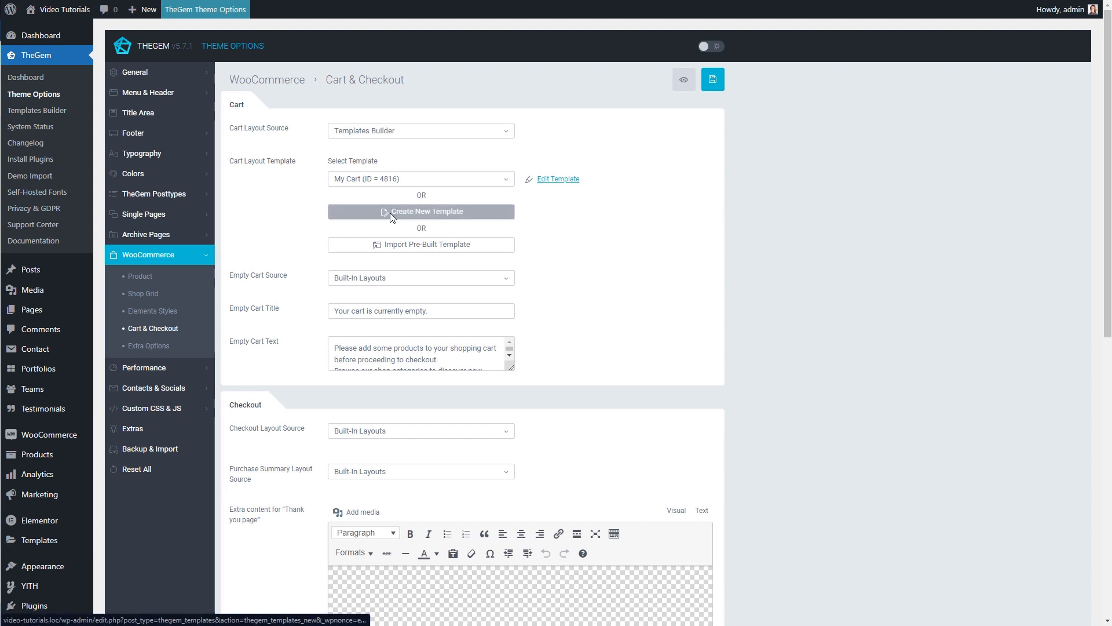
- Set the checkout layout source to Templates Builder with the My Checkout template and save the theme options
scroll(391, 212, down, 4)
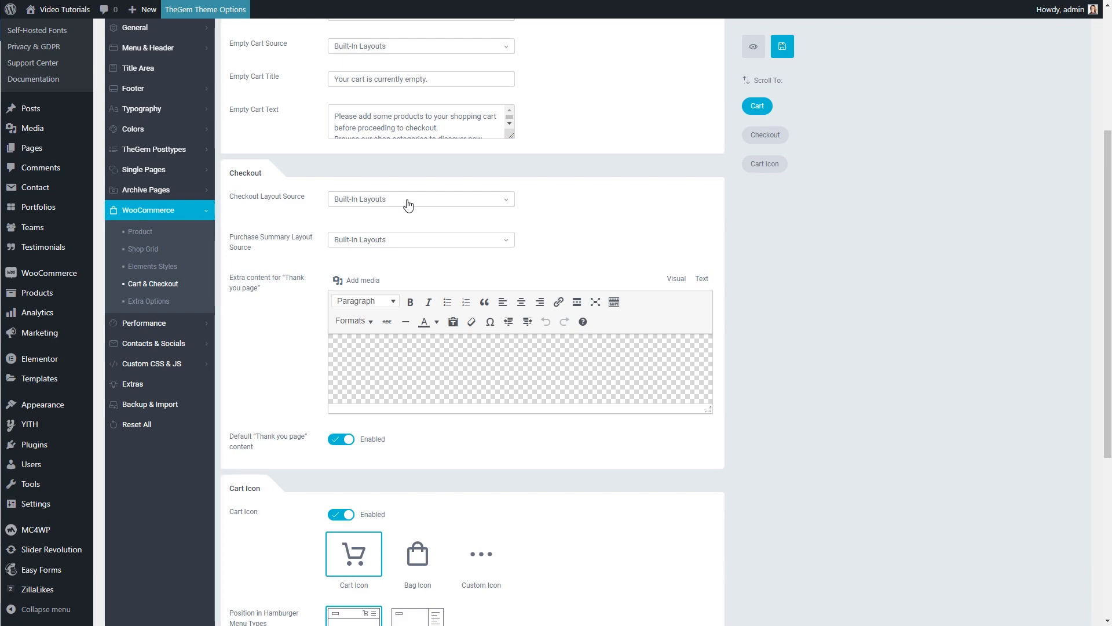
click(408, 204)
click(411, 239)
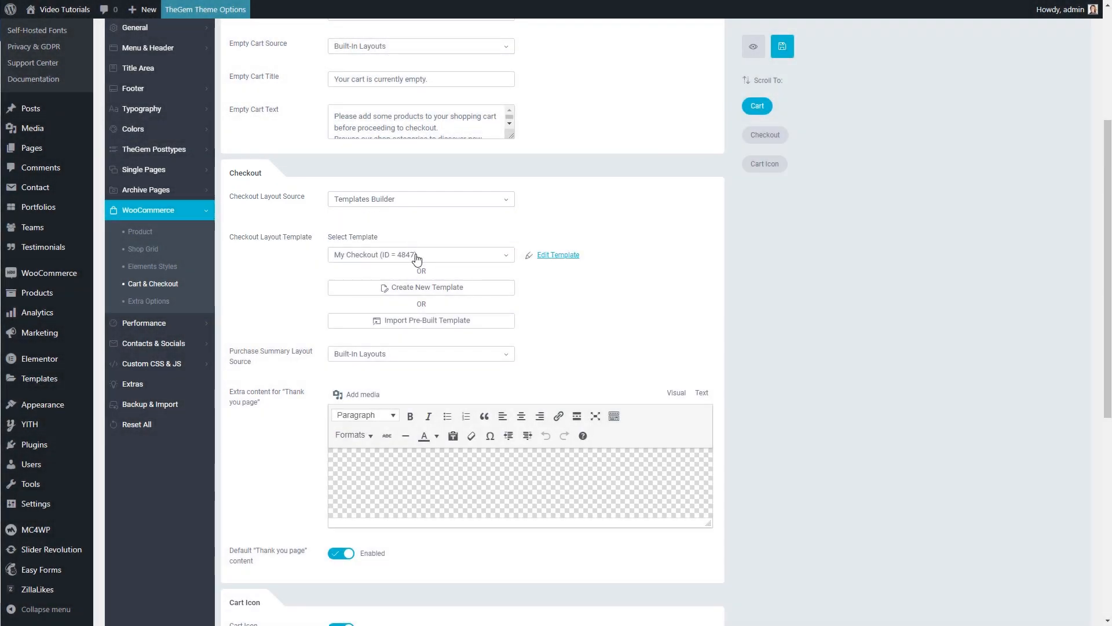
click(417, 259)
click(416, 287)
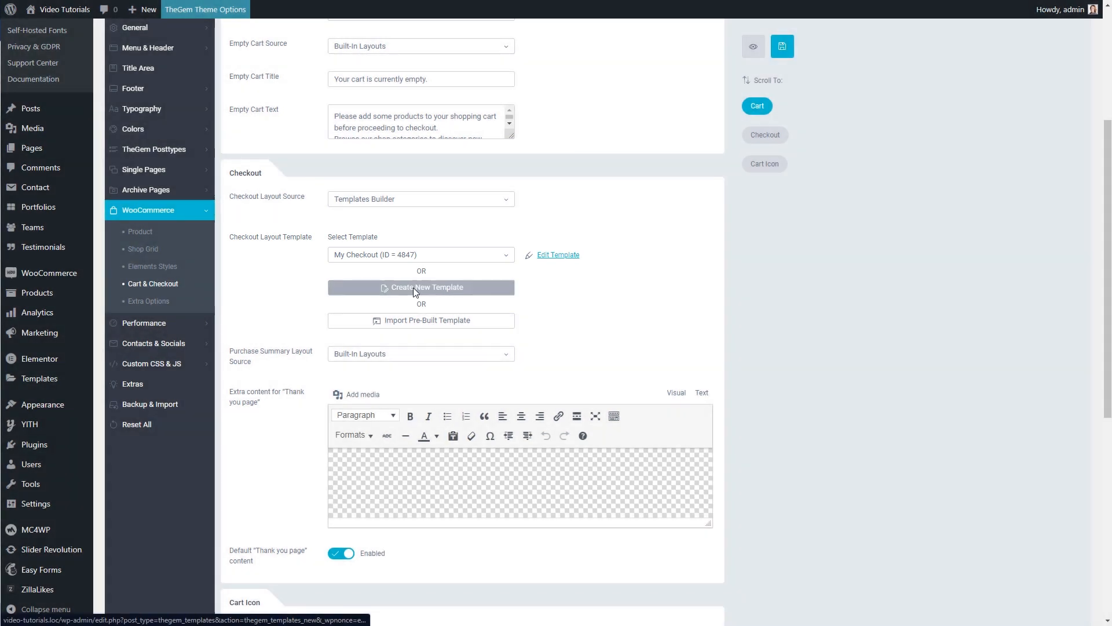
click(778, 51)
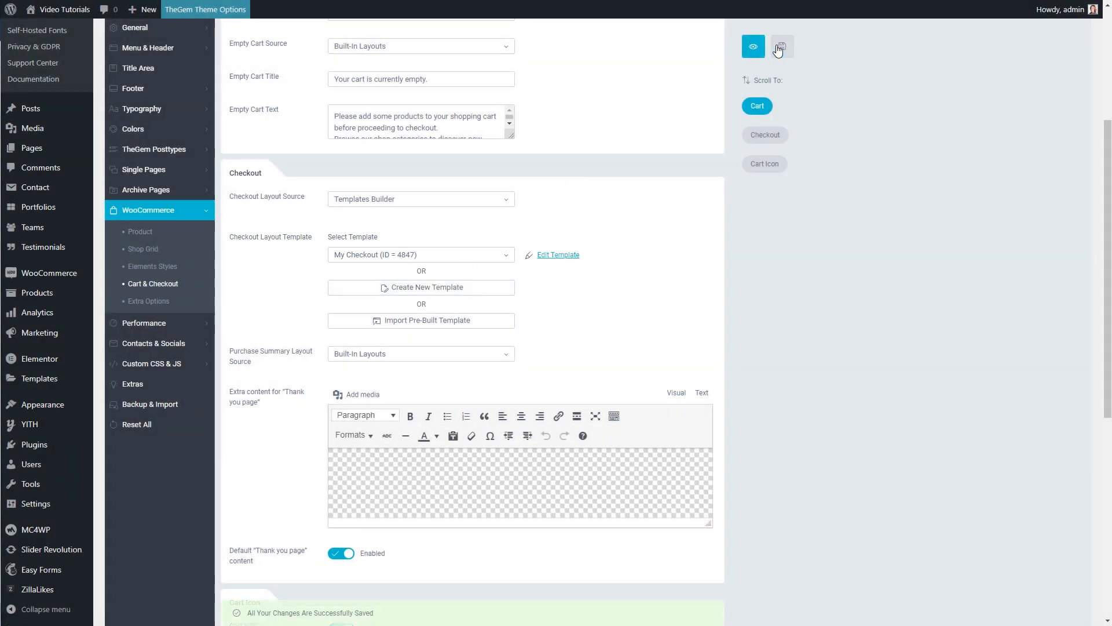
- Visit the live shop's cart page and review it from the cart steps down to the recommended products and footer
click(61, 32)
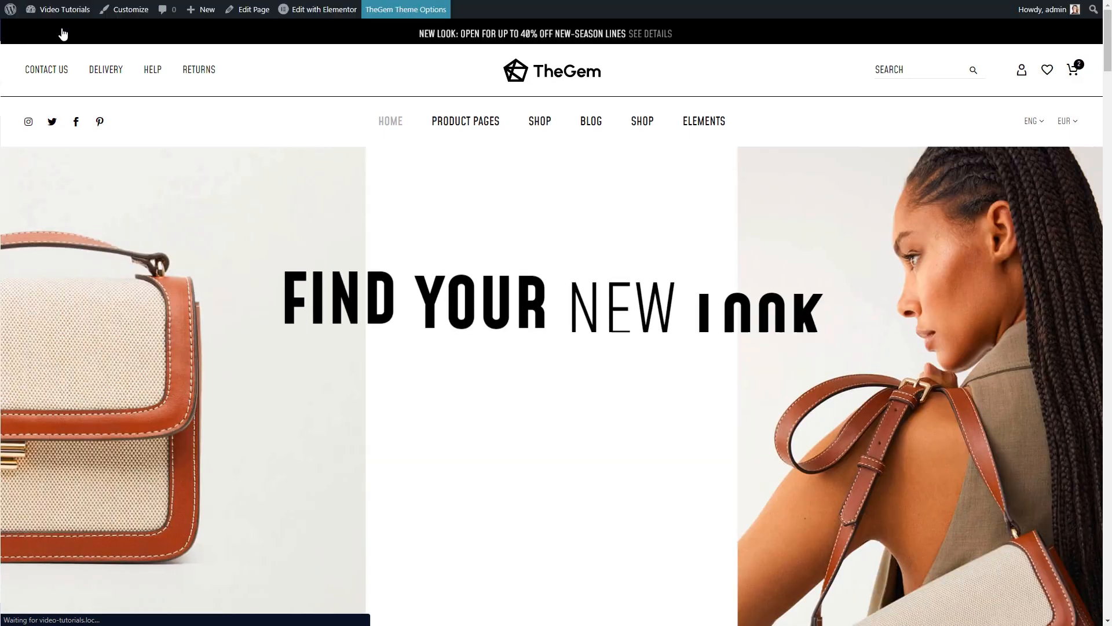
mouse_move(1074, 72)
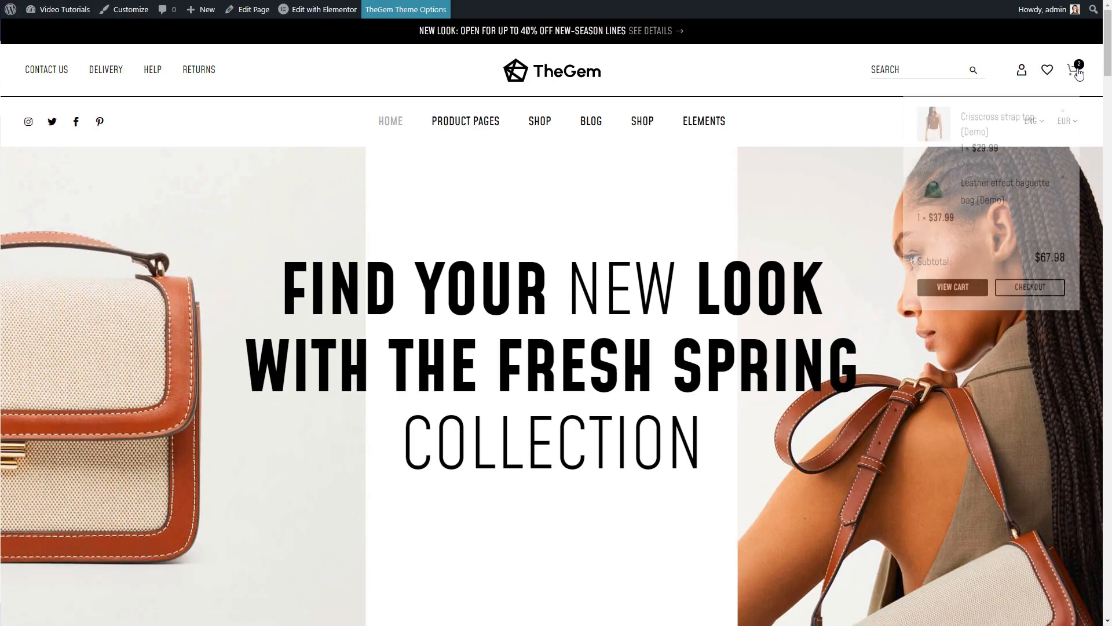
click(1074, 70)
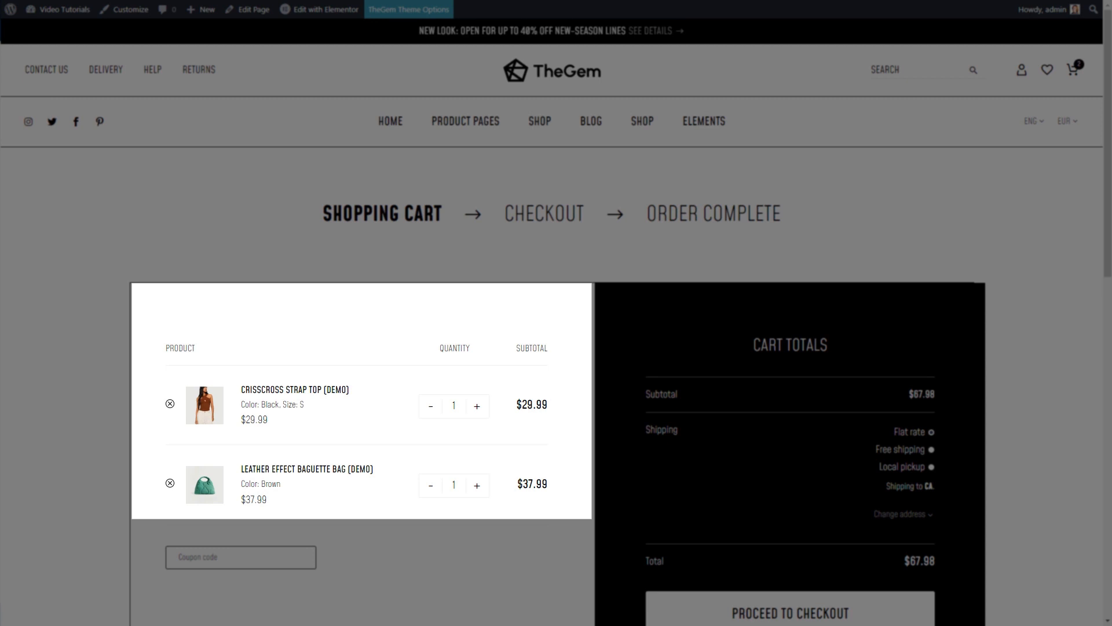
scroll(556, 313, down, 4)
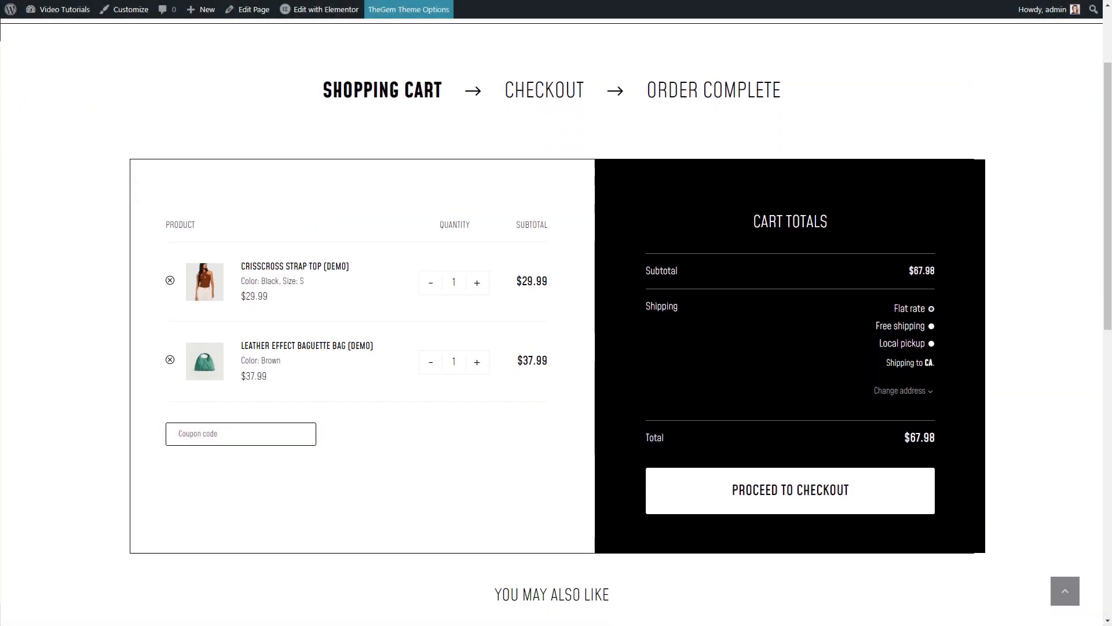
scroll(958, 174, down, 10)
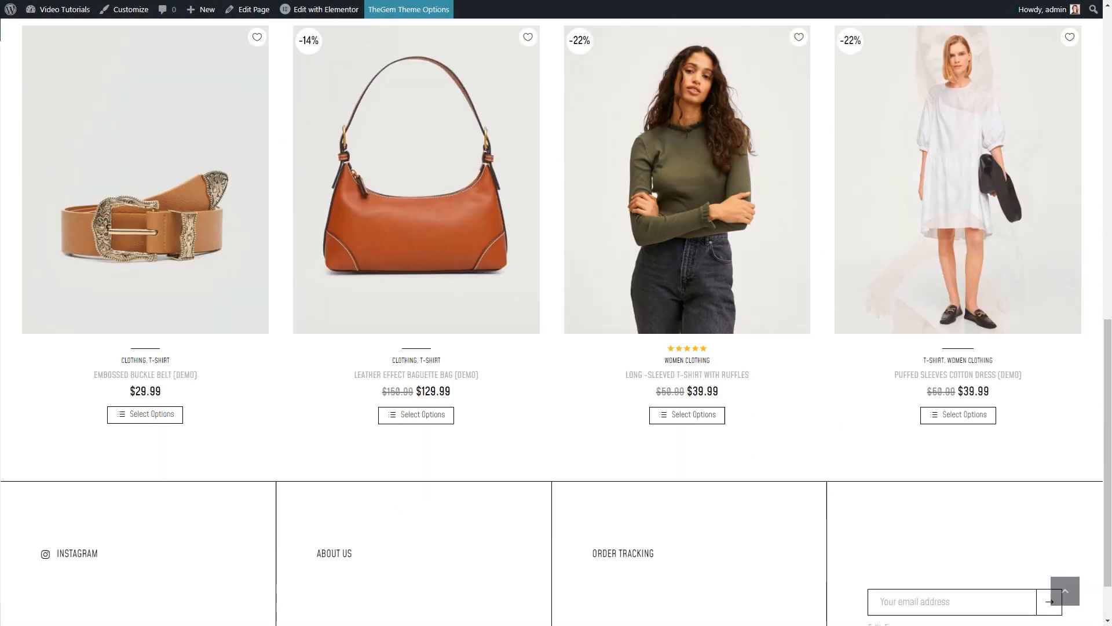
scroll(958, 174, up, 10)
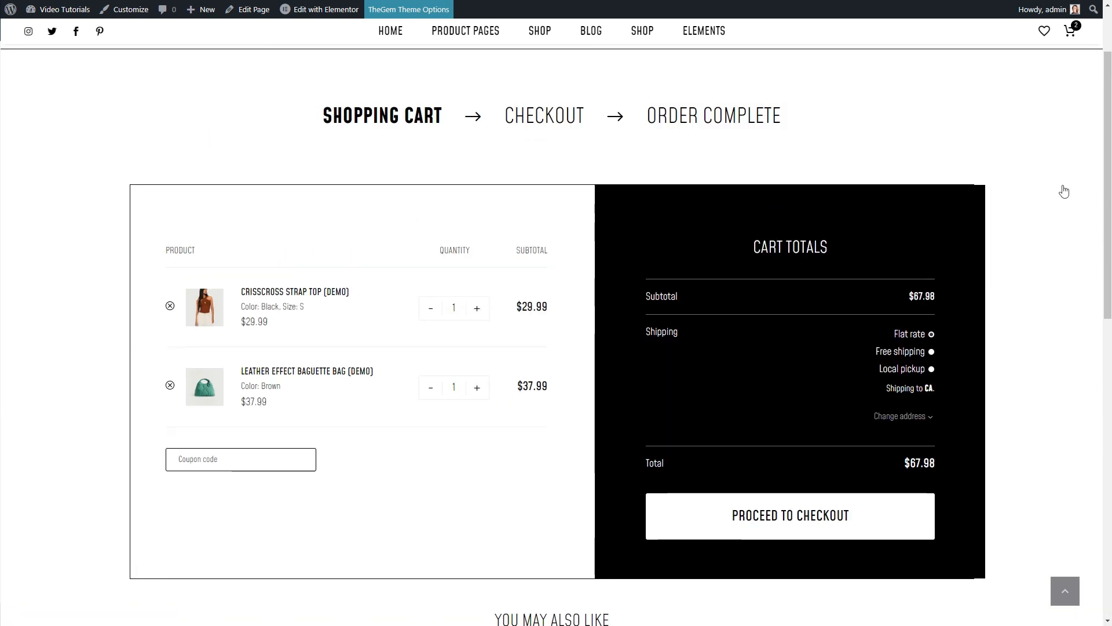
- Proceed from the live cart to the checkout page and review it from the billing form down to the footer
click(793, 521)
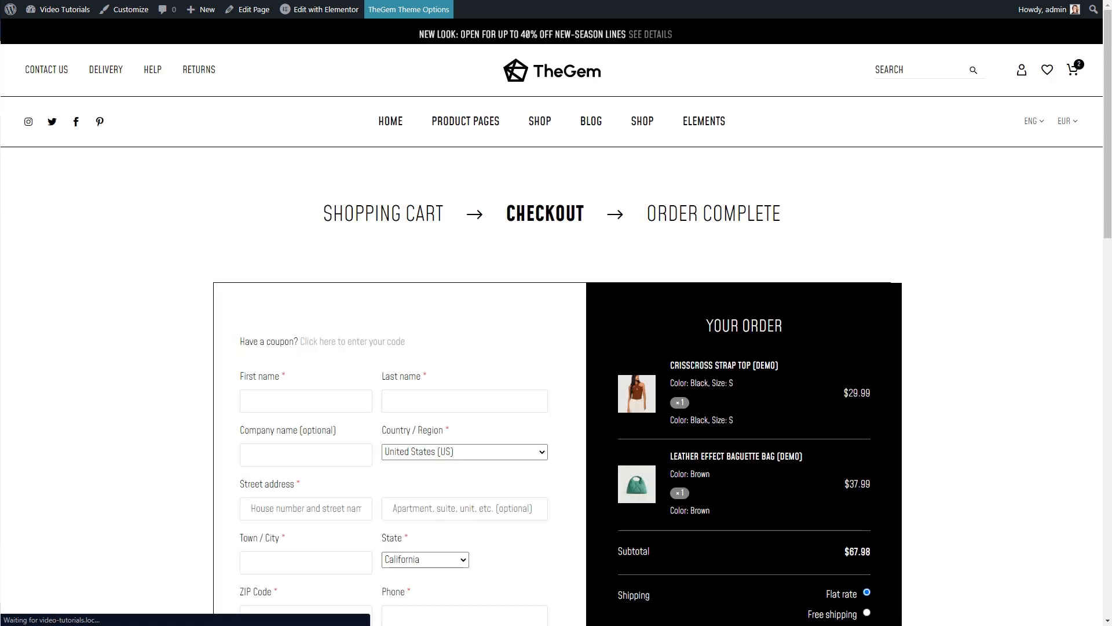
scroll(556, 313, down, 10)
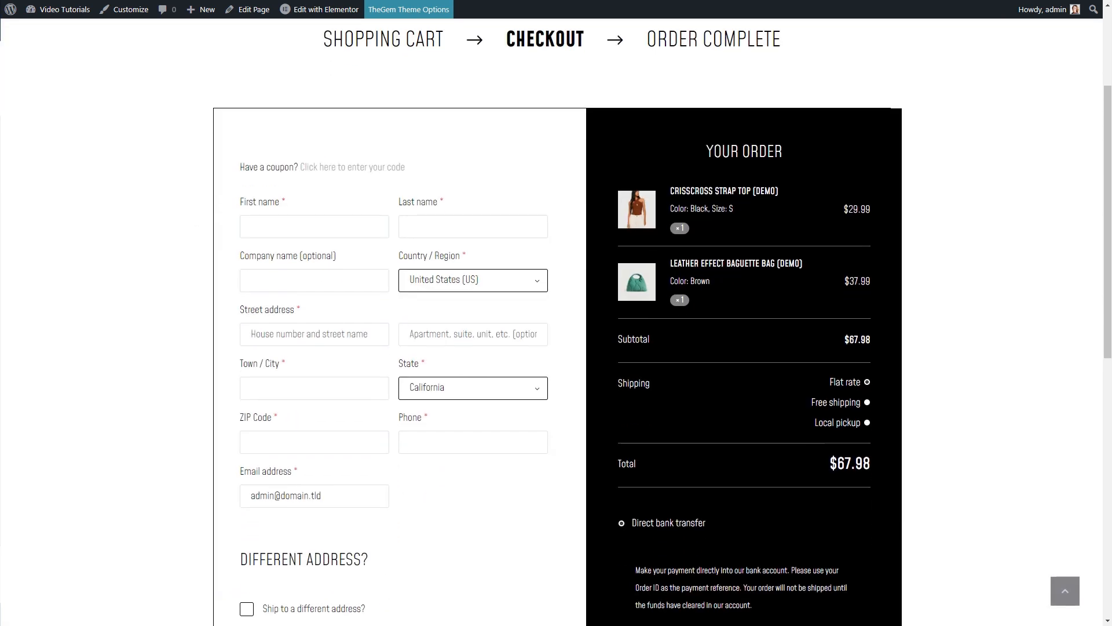
scroll(556, 312, down, 3)
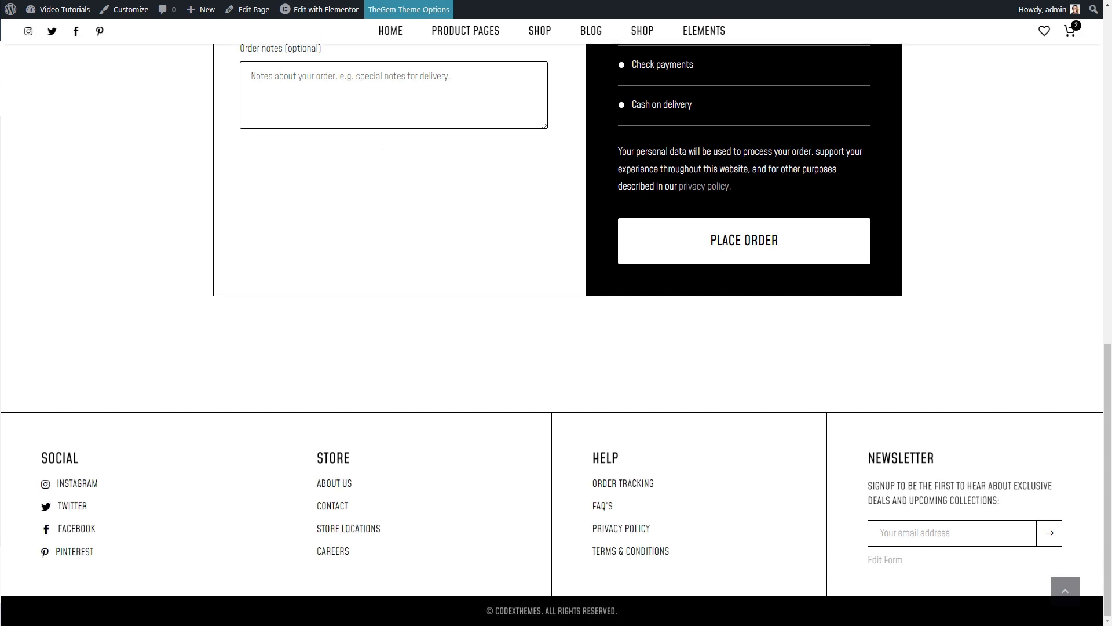
scroll(556, 313, up, 13)
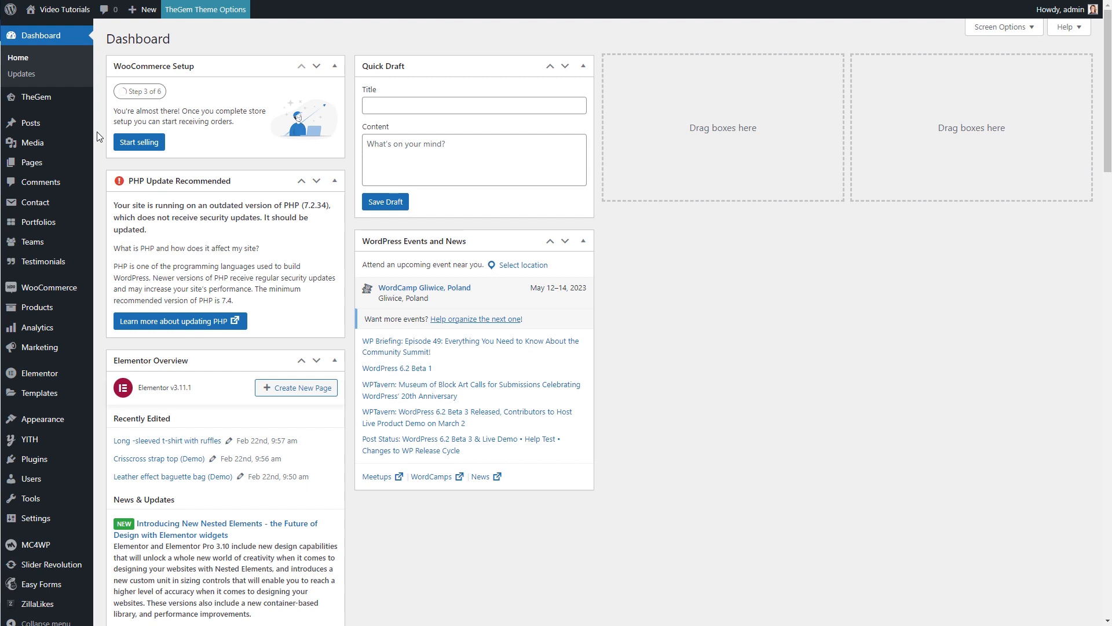
- Create a Section template named My Section in TheGem's Templates Builder
mouse_move(70, 97)
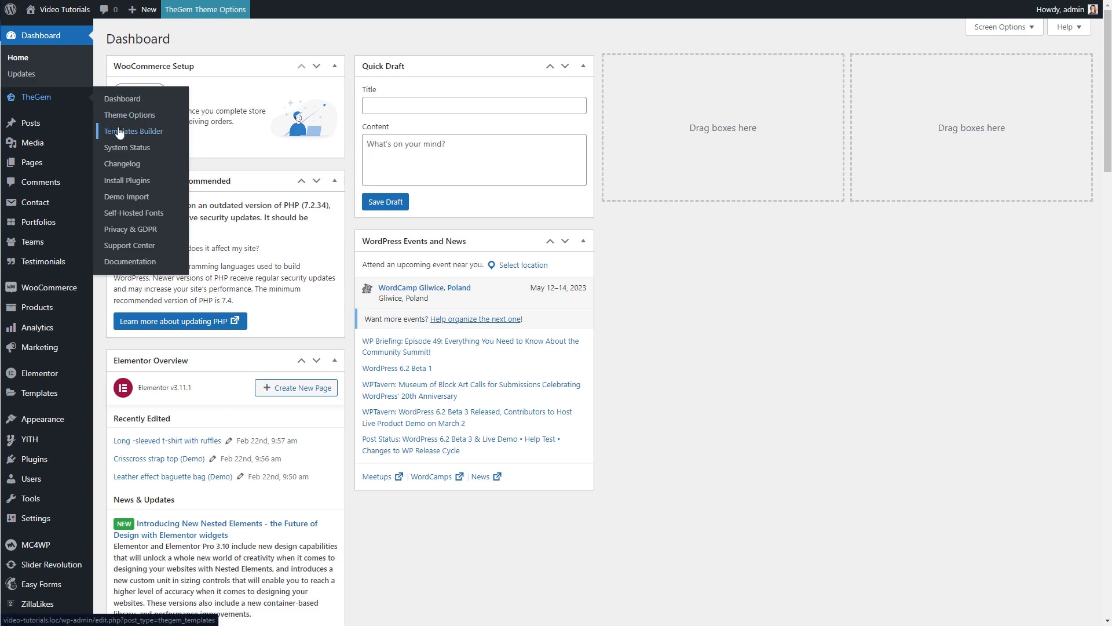
click(121, 132)
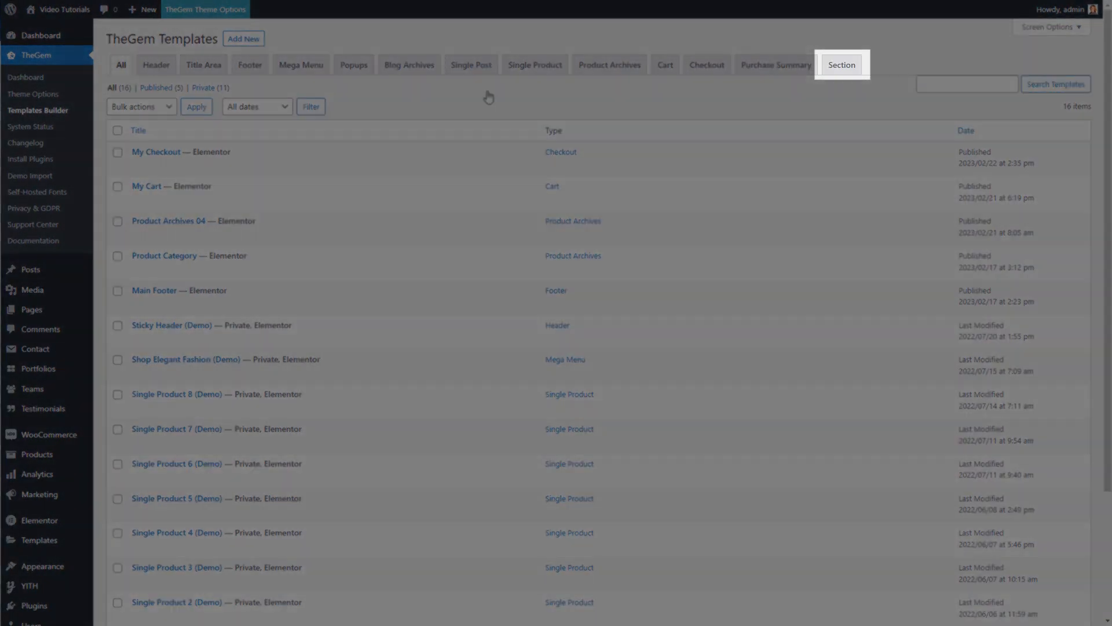
click(855, 61)
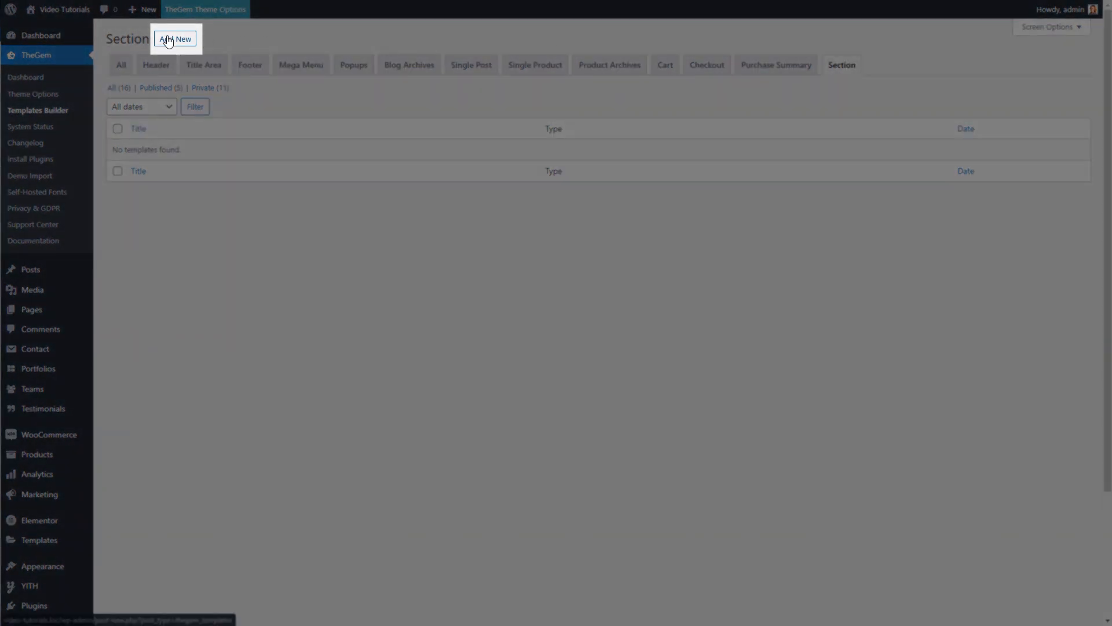
click(172, 40)
click(591, 337)
text(My Section)
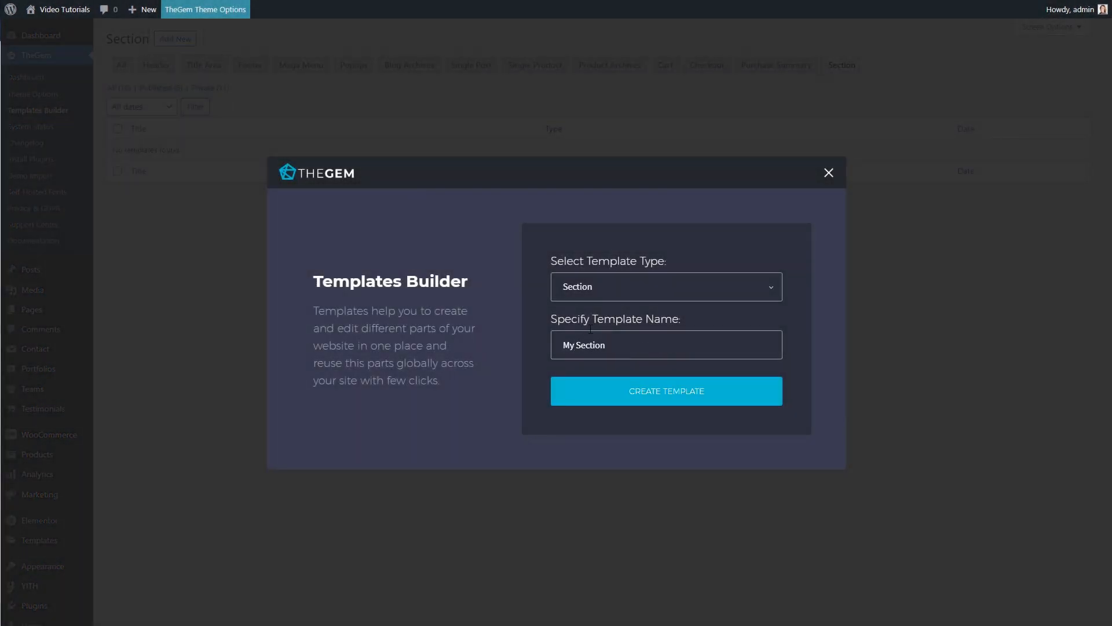
click(624, 388)
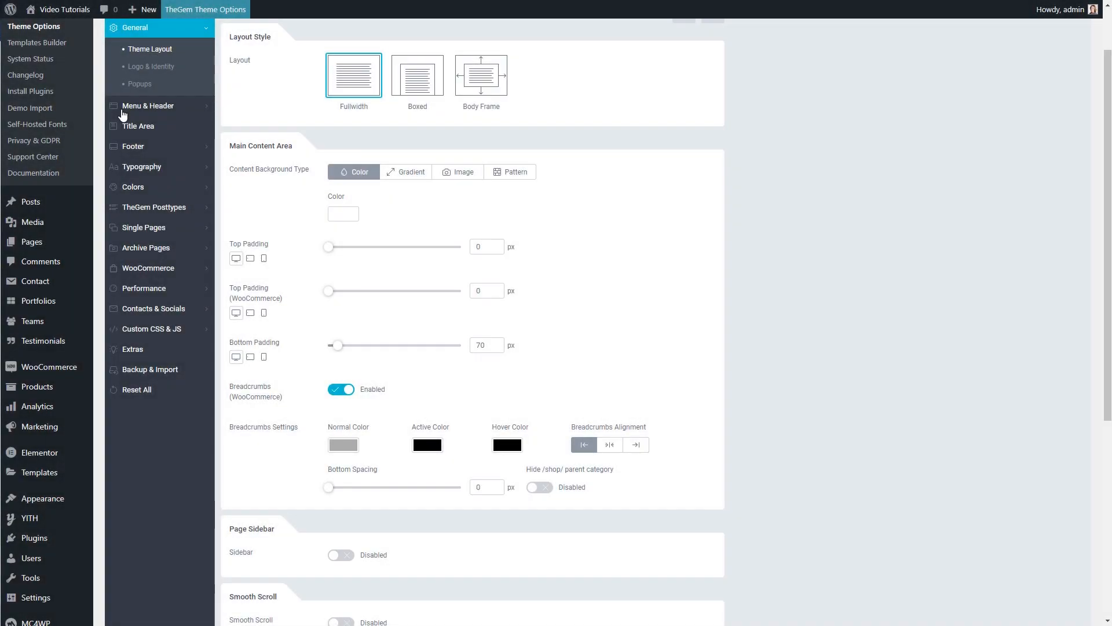
- In the theme's WooCommerce Cart & Checkout options, set the empty cart source to Templates Builder with the My Section template
click(156, 267)
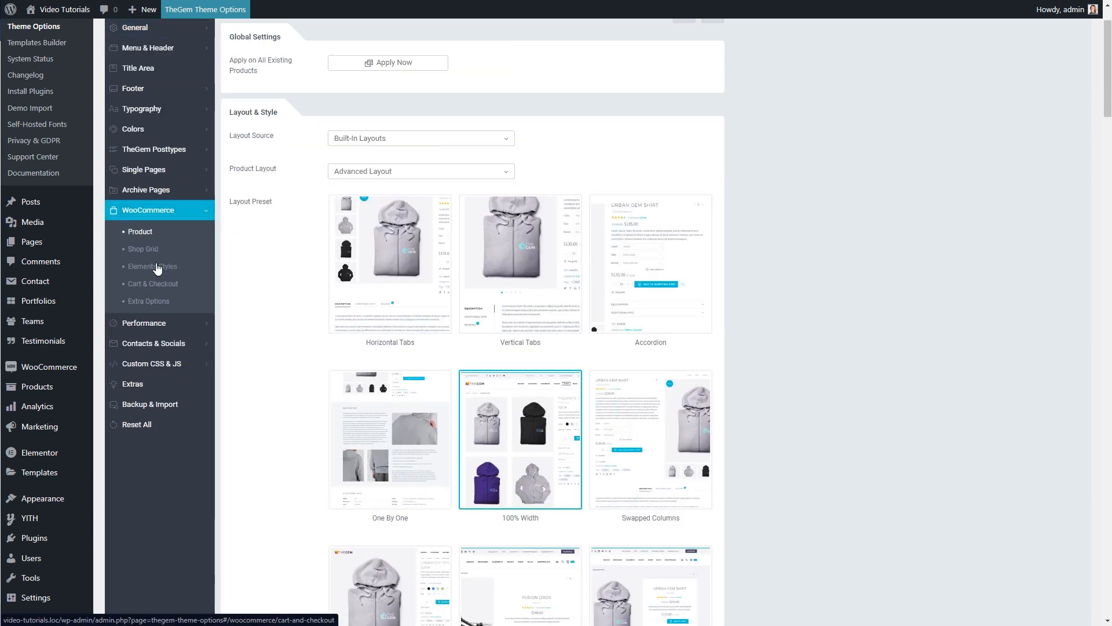
click(159, 284)
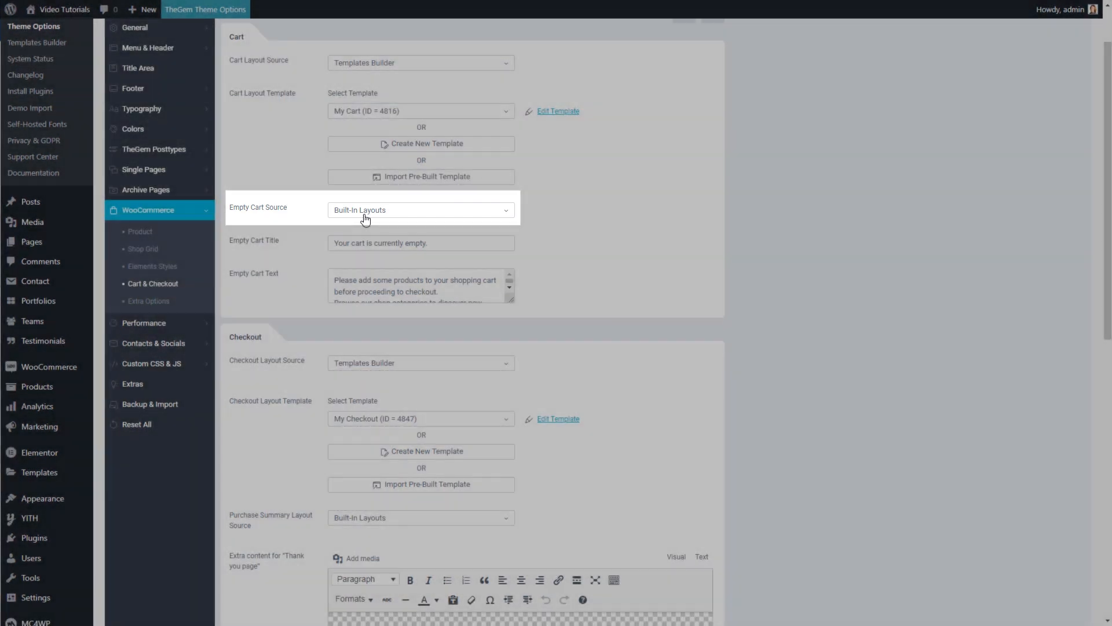
click(365, 210)
click(366, 241)
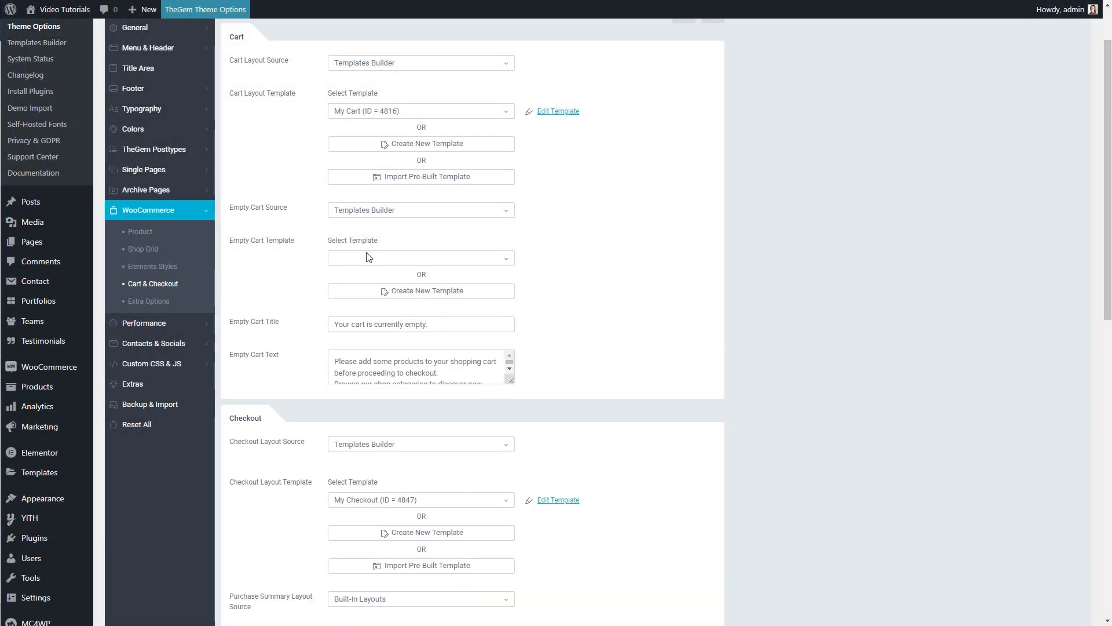
click(375, 292)
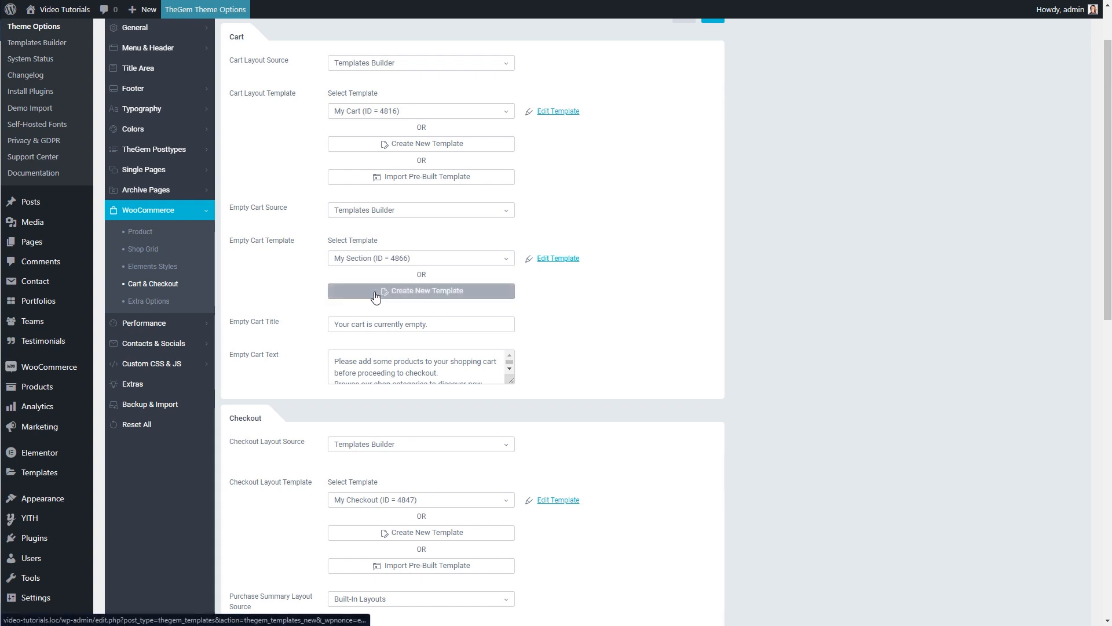
scroll(415, 273, up, 1)
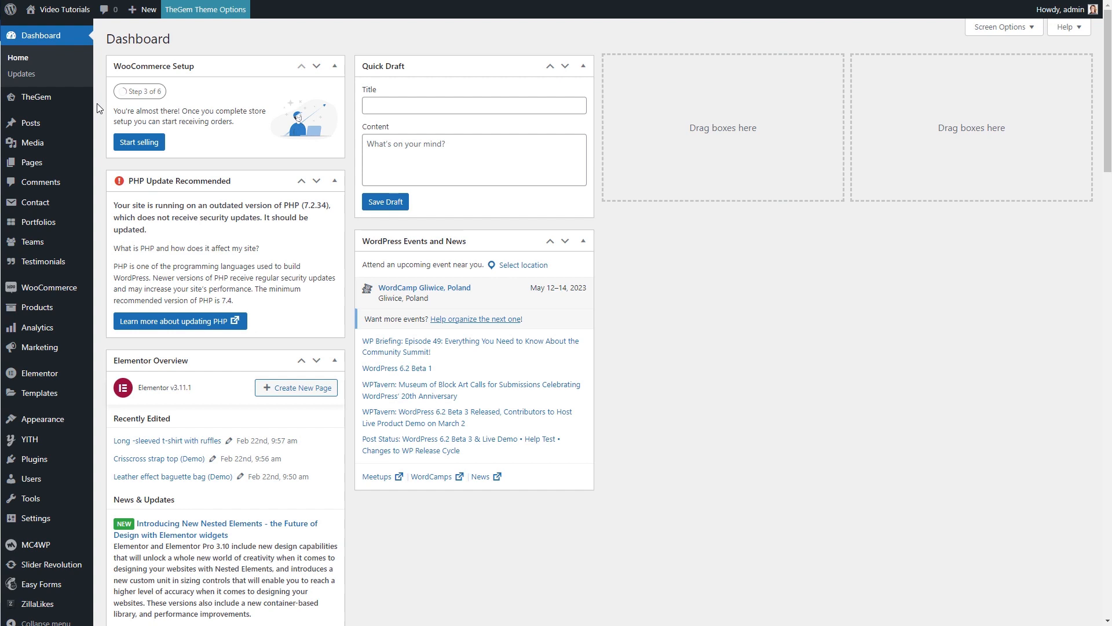
- Add a new Cart template in the Templates Builder by inserting the pre-built Cart One Column 02 layout
mouse_move(67, 101)
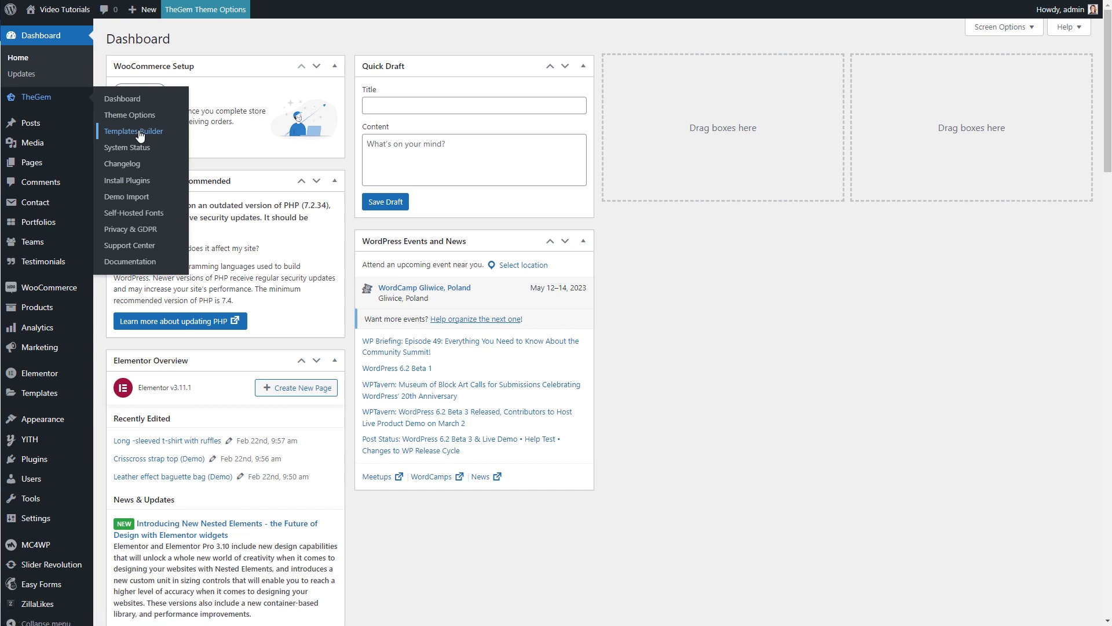
click(139, 133)
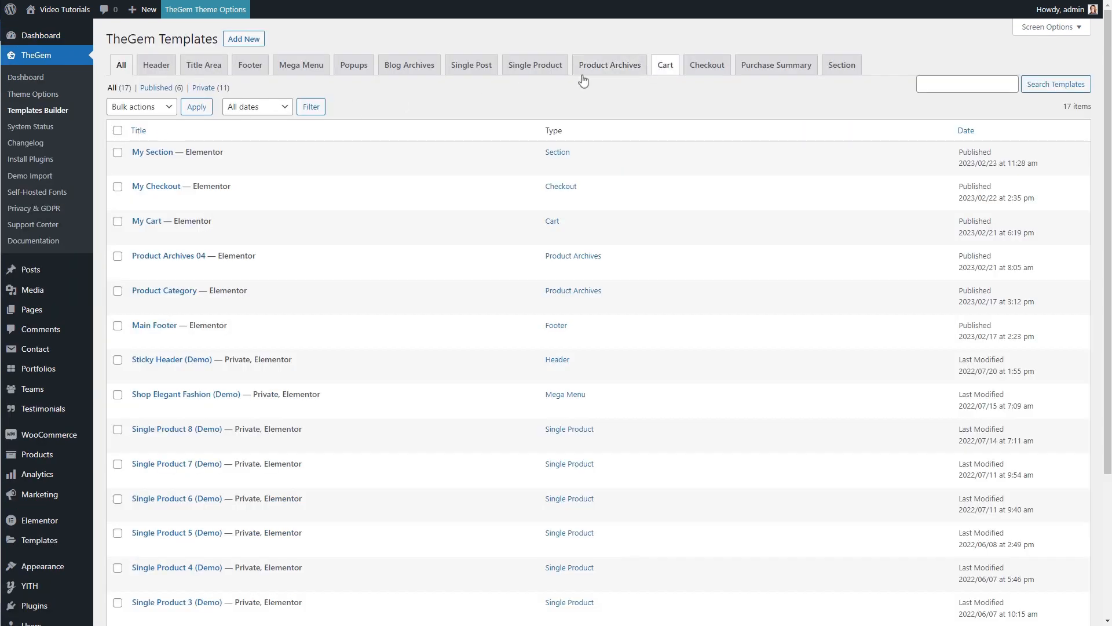
click(664, 67)
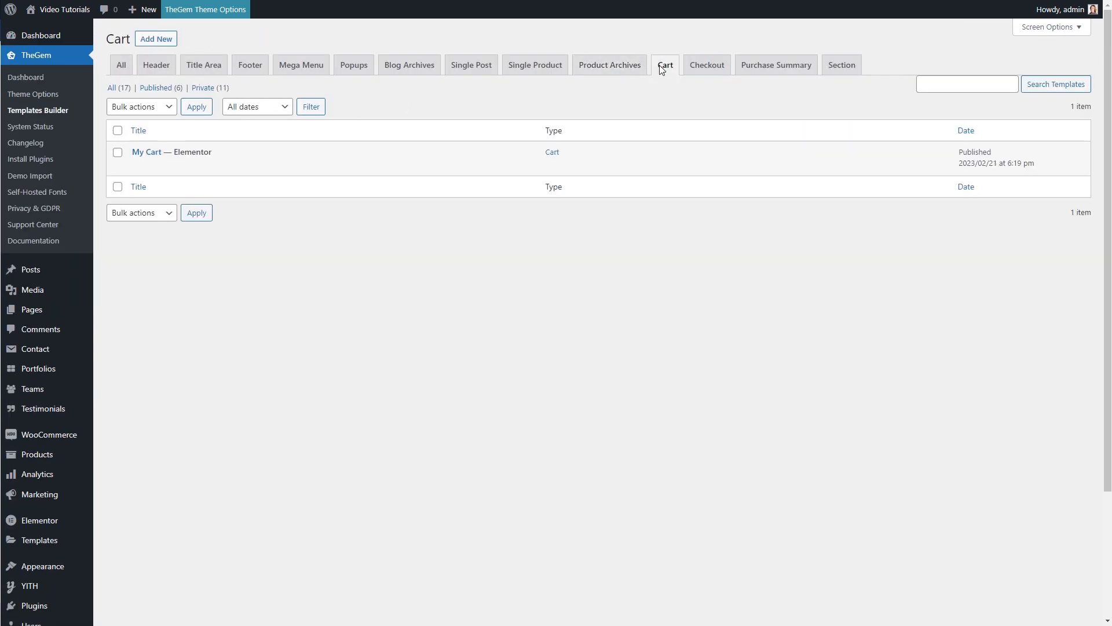
click(159, 38)
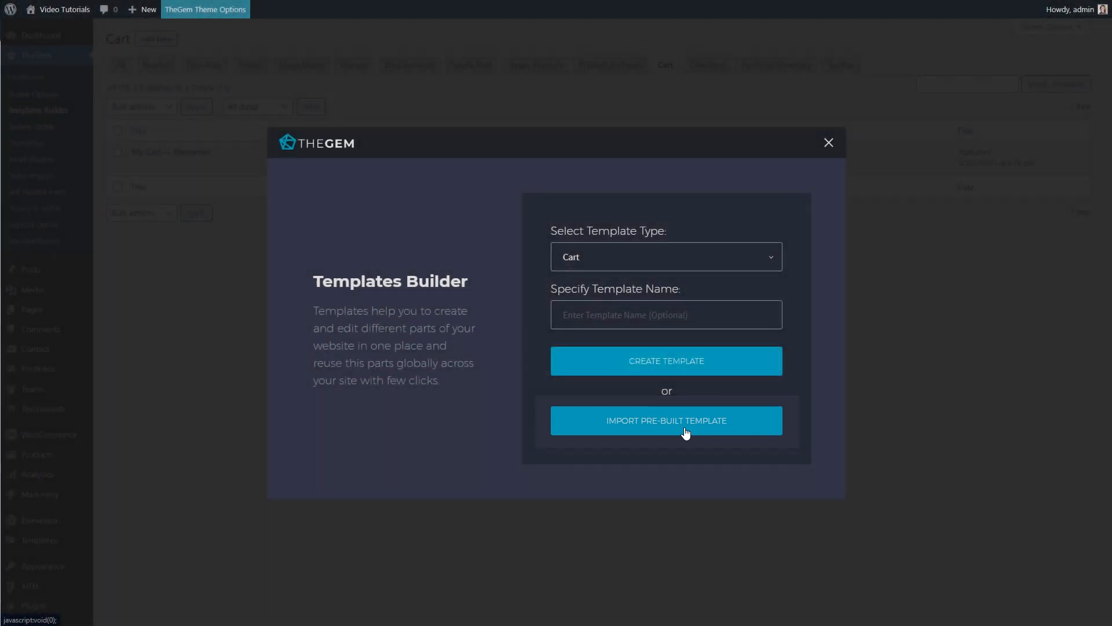
click(685, 432)
scroll(683, 426, down, 10)
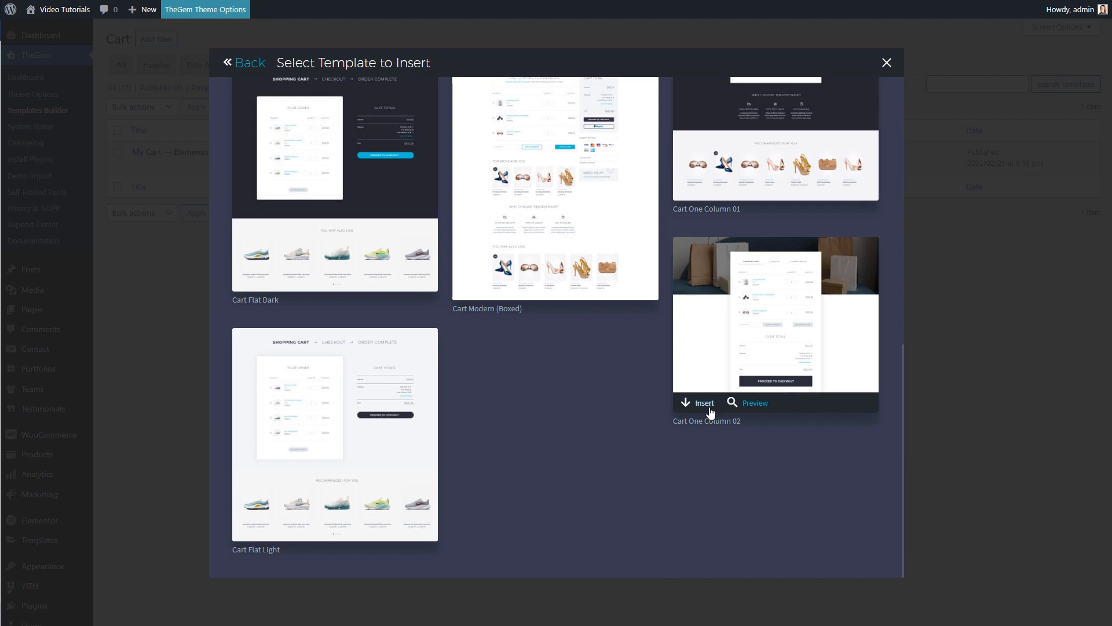
click(710, 408)
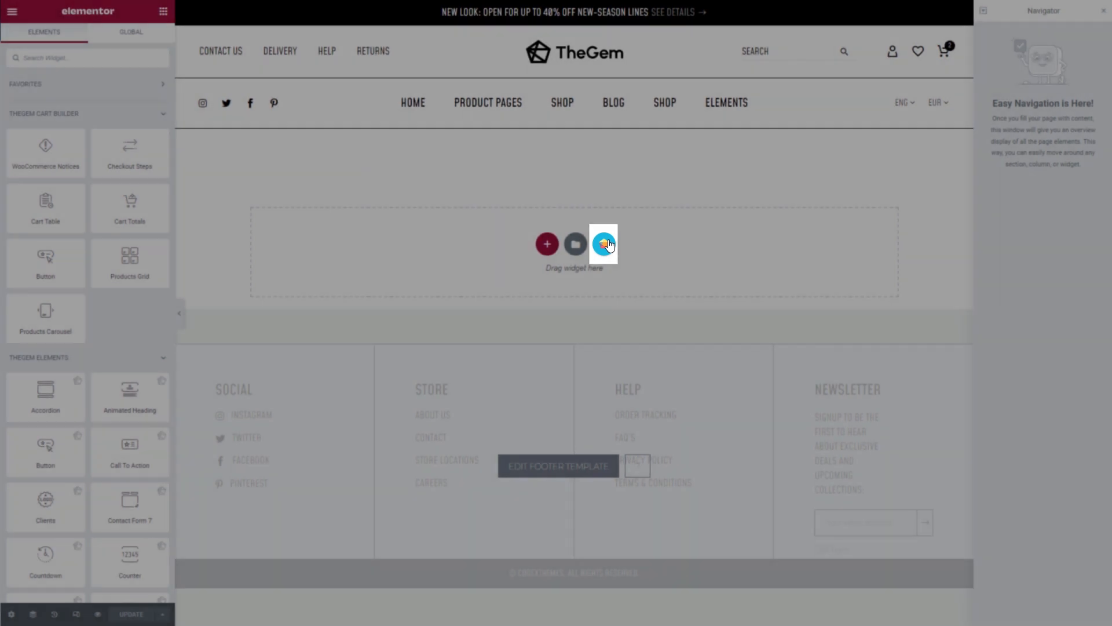
- Open TheGem Blocks library from the empty cart template and browse the Cart blocks
click(607, 244)
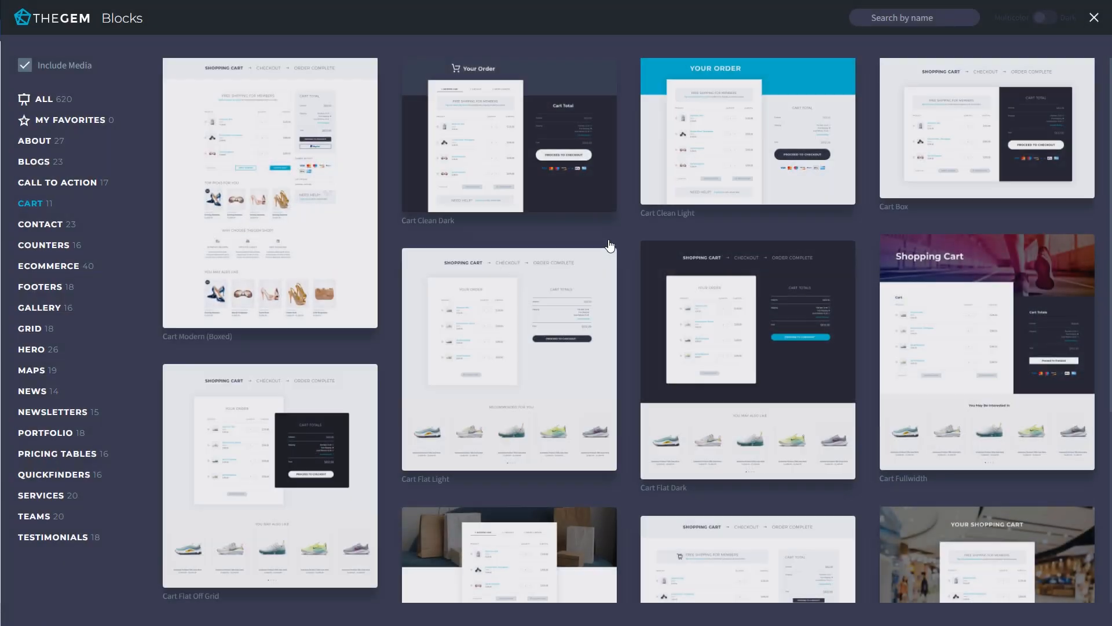
scroll(608, 244, down, 5)
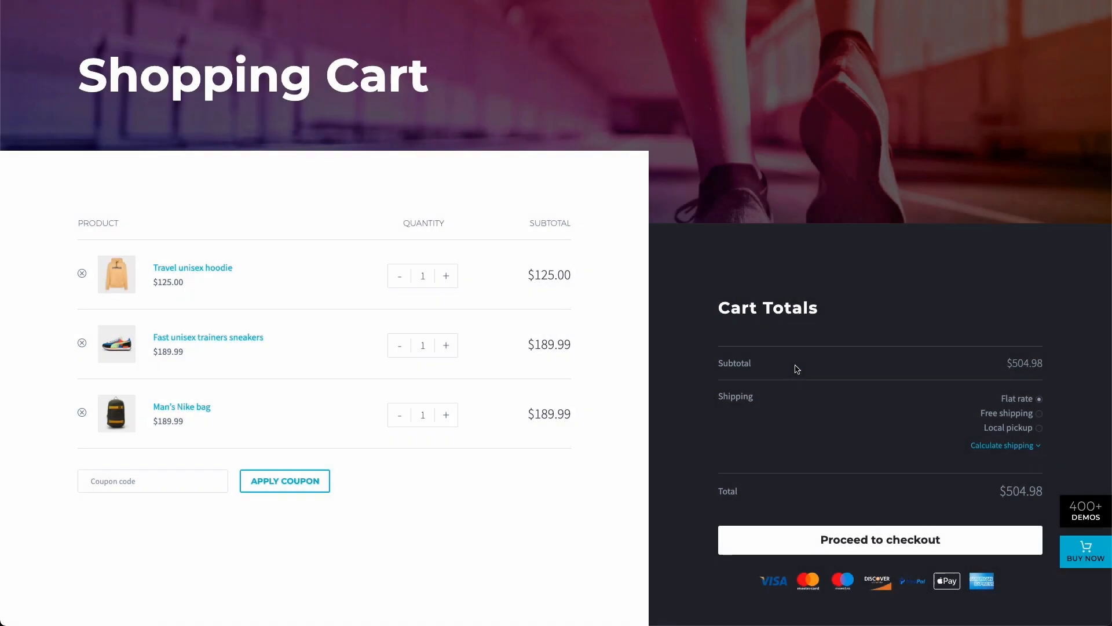
- Examine the cart and checkout pages of the full-width demo with the purple header image
scroll(750, 367, down, 8)
scroll(749, 367, up, 6)
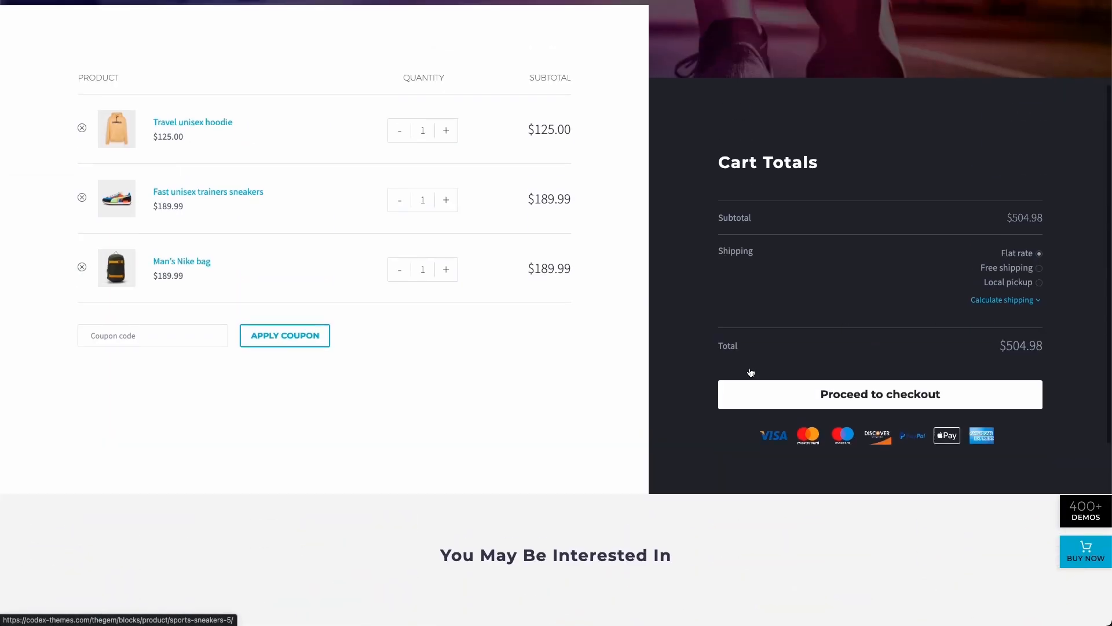
click(824, 461)
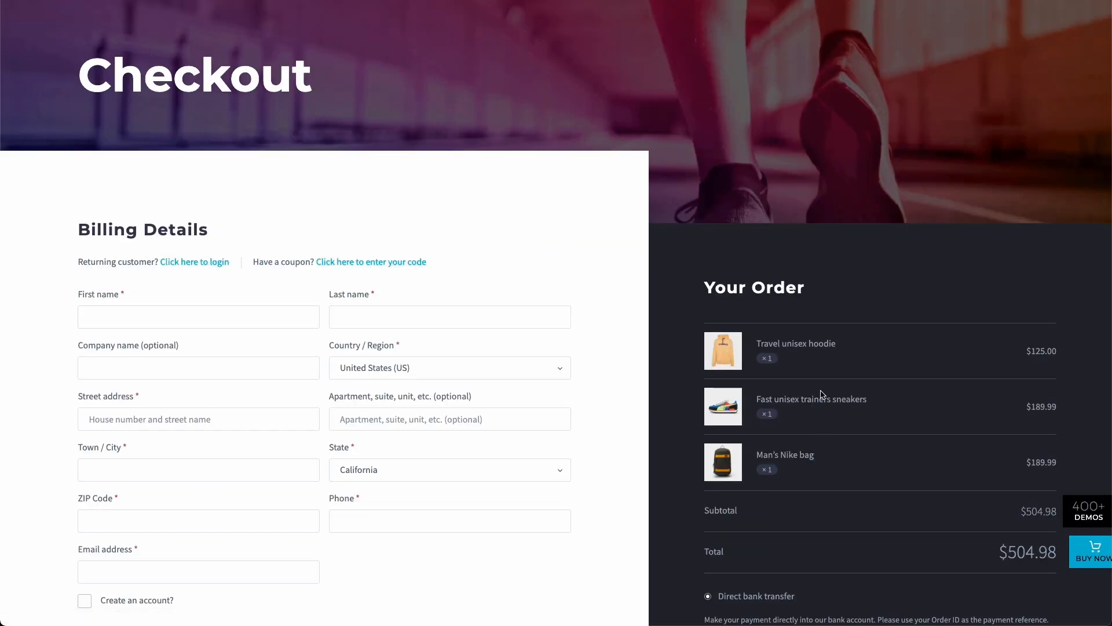
scroll(823, 394, down, 7)
scroll(822, 394, up, 1)
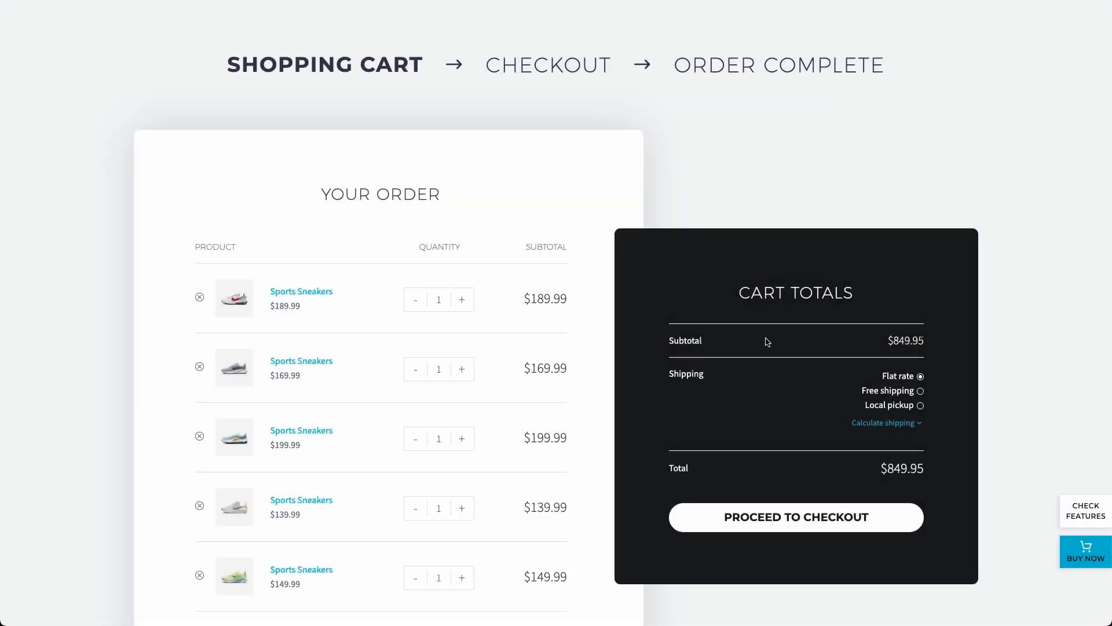
- Examine the cart and checkout pages of the sneakers demo with the overlapping dark totals box
scroll(767, 341, down, 3)
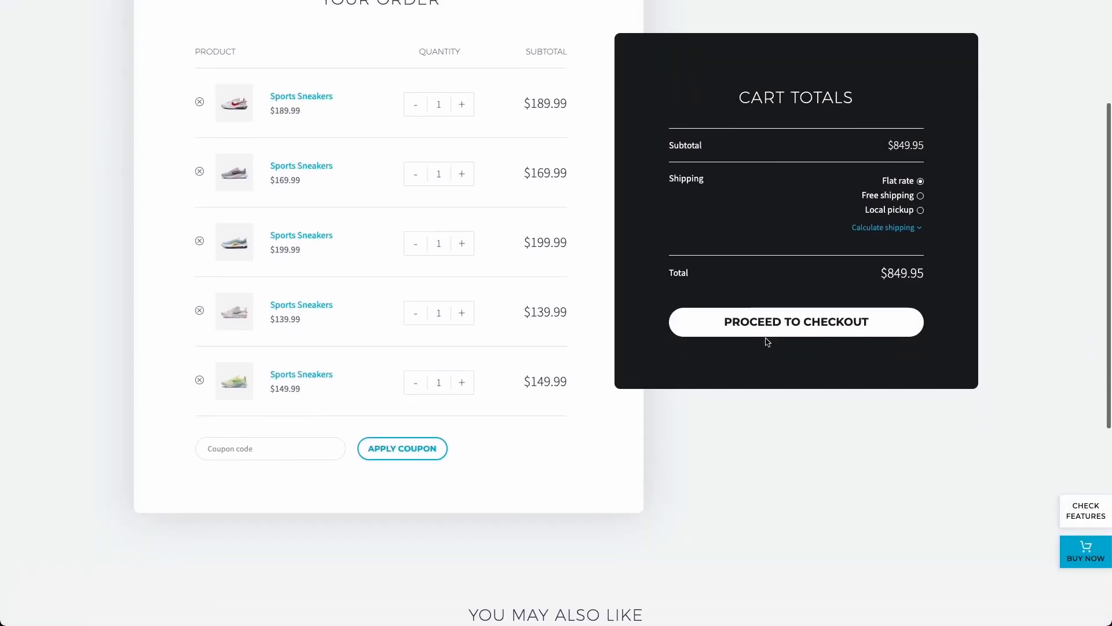
scroll(767, 341, down, 6)
scroll(767, 339, up, 5)
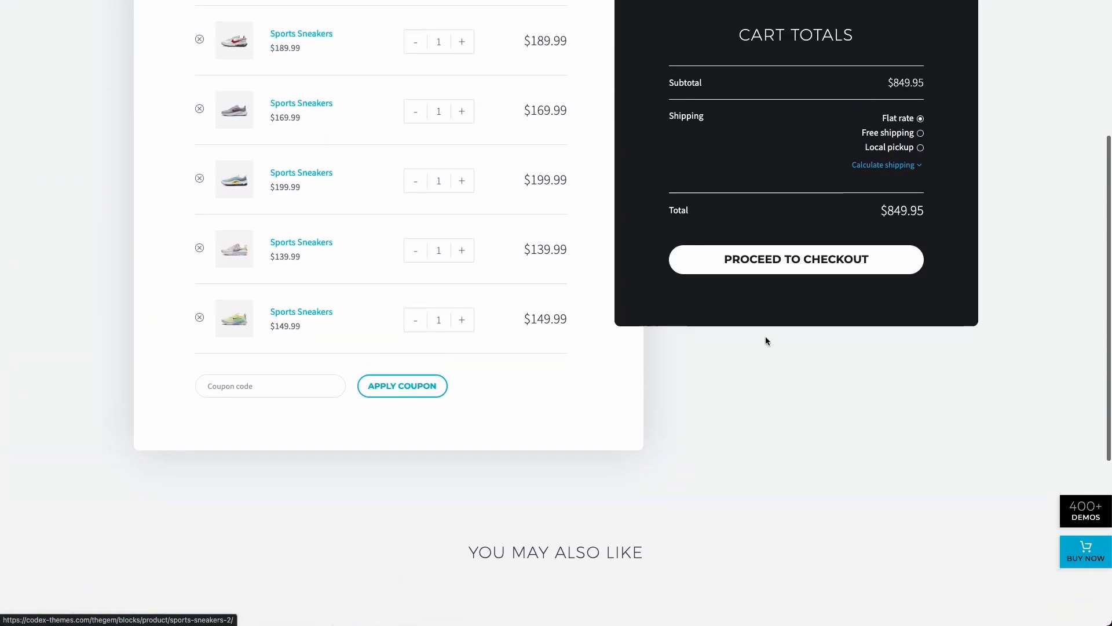
scroll(766, 340, up, 2)
click(765, 352)
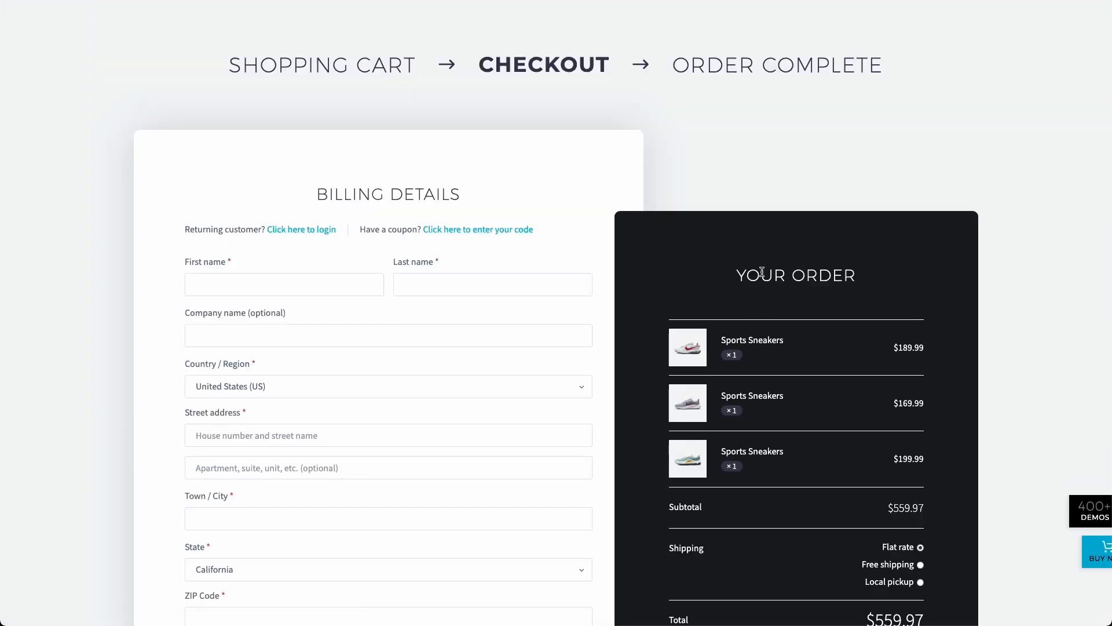
scroll(762, 272, down, 8)
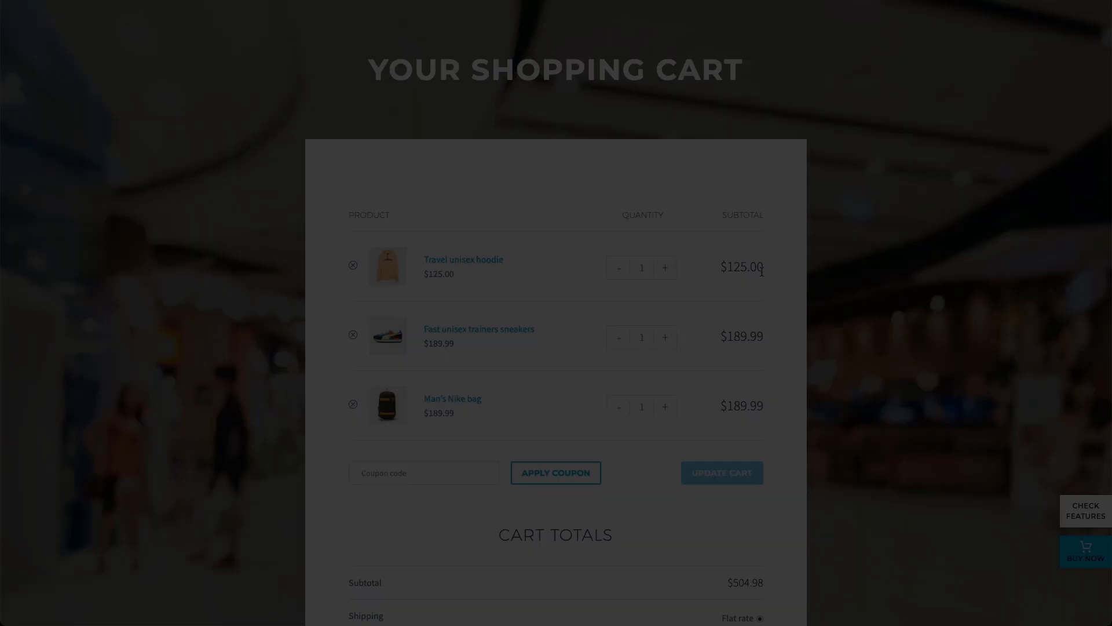
- Examine the cart and checkout pages of the one-column photo-background demo and of the flat light sneakers demo
scroll(753, 173, down, 9)
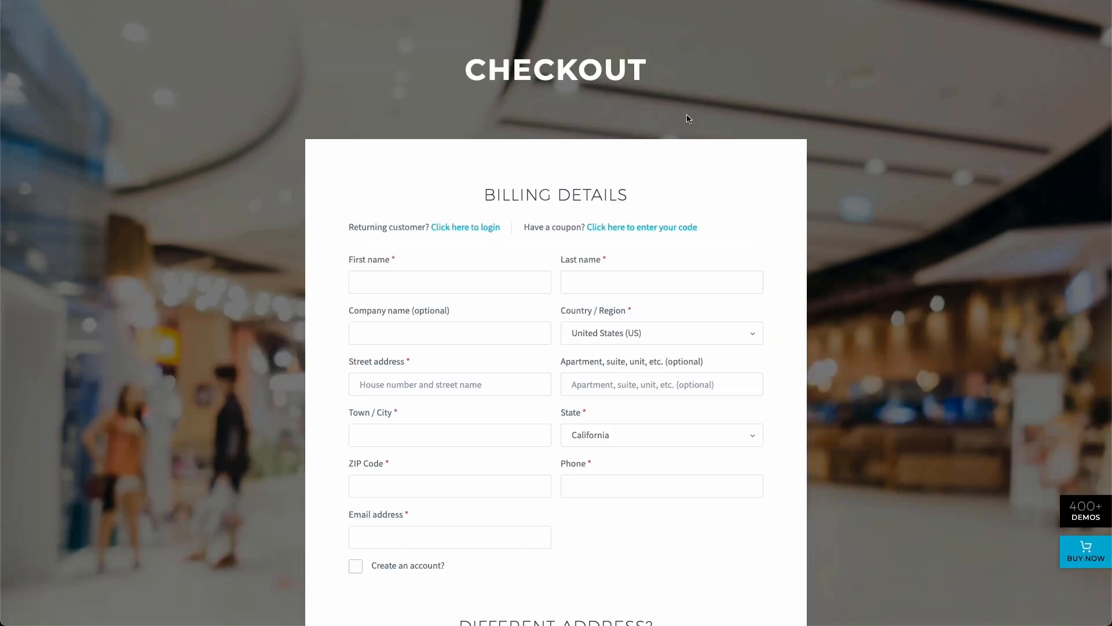
scroll(686, 116, down, 8)
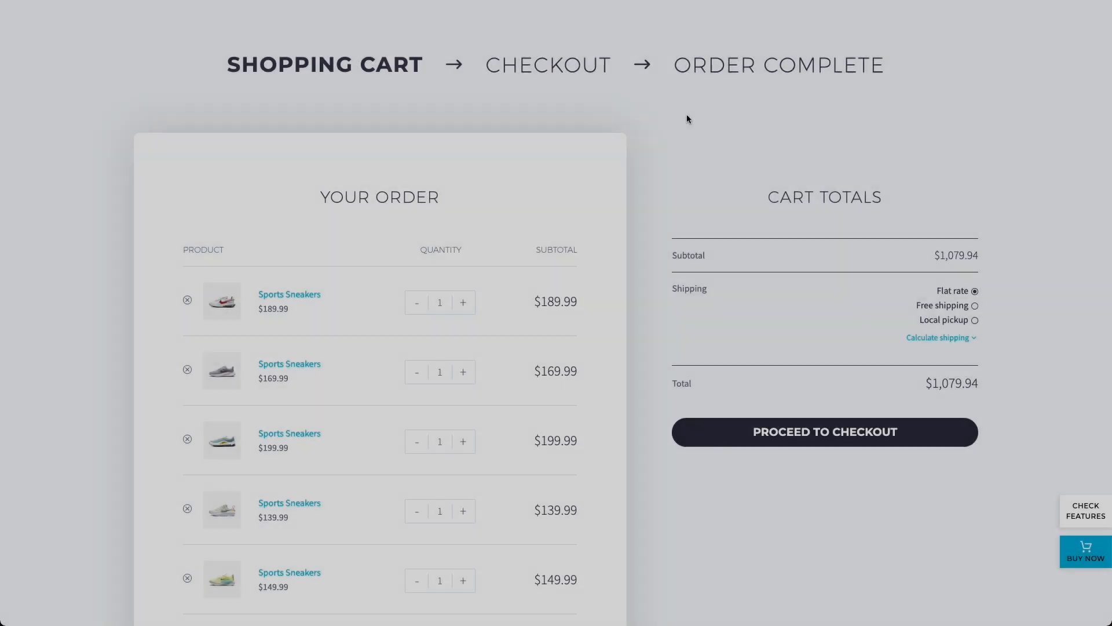
scroll(820, 129, down, 3)
scroll(820, 123, down, 8)
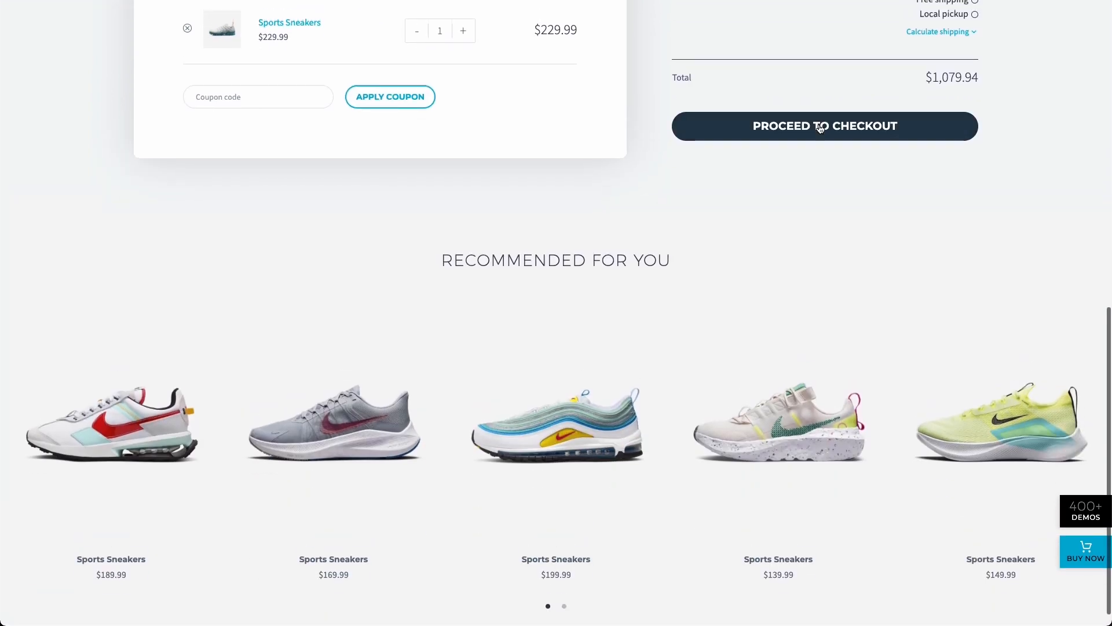
scroll(804, 209, up, 2)
click(801, 252)
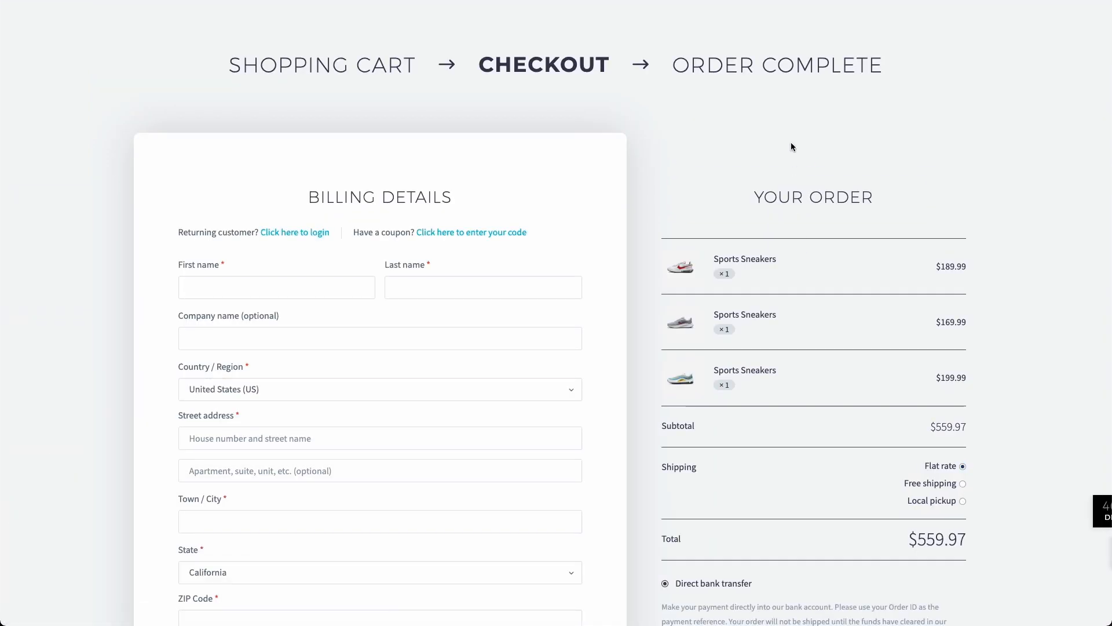
scroll(791, 142, down, 5)
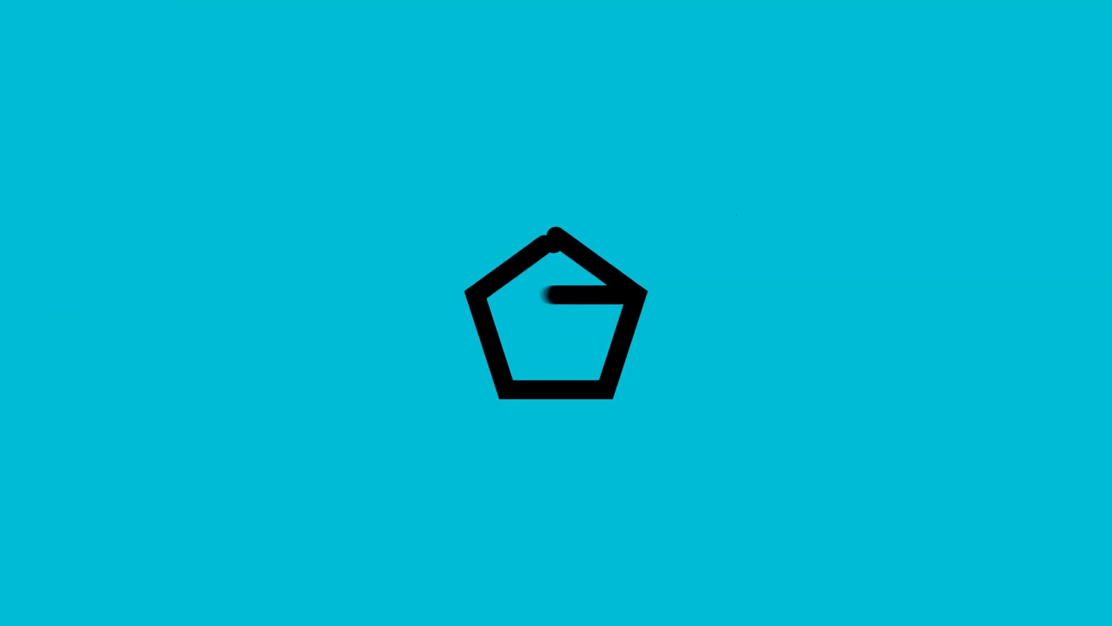